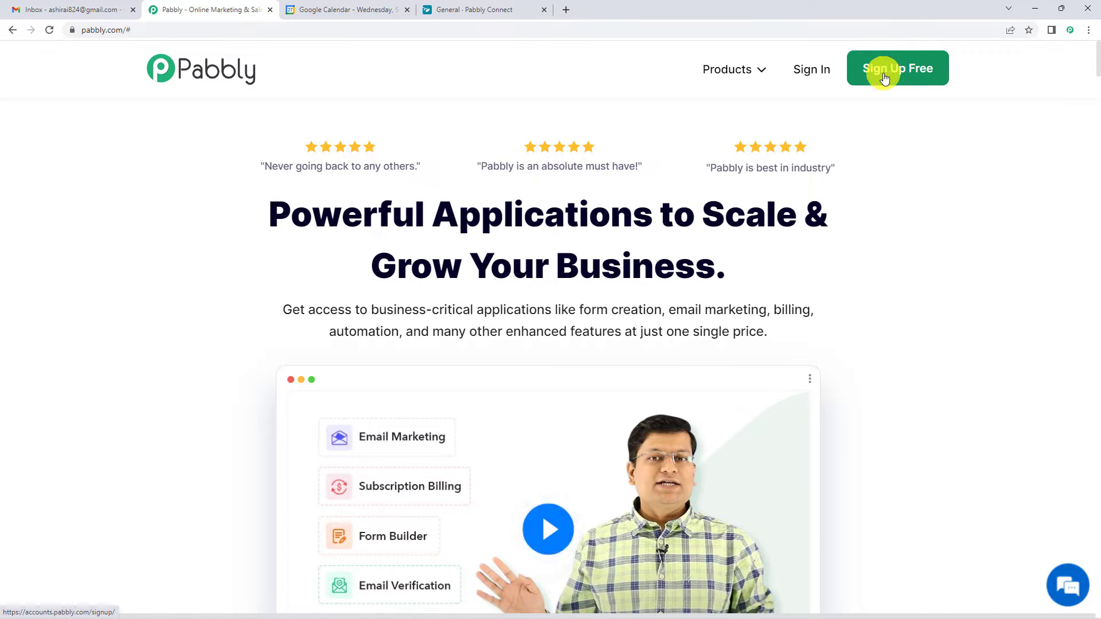
Sign in to Pabbly Connect and create a new workflow named "Google Calendar To Twist"
click(810, 70)
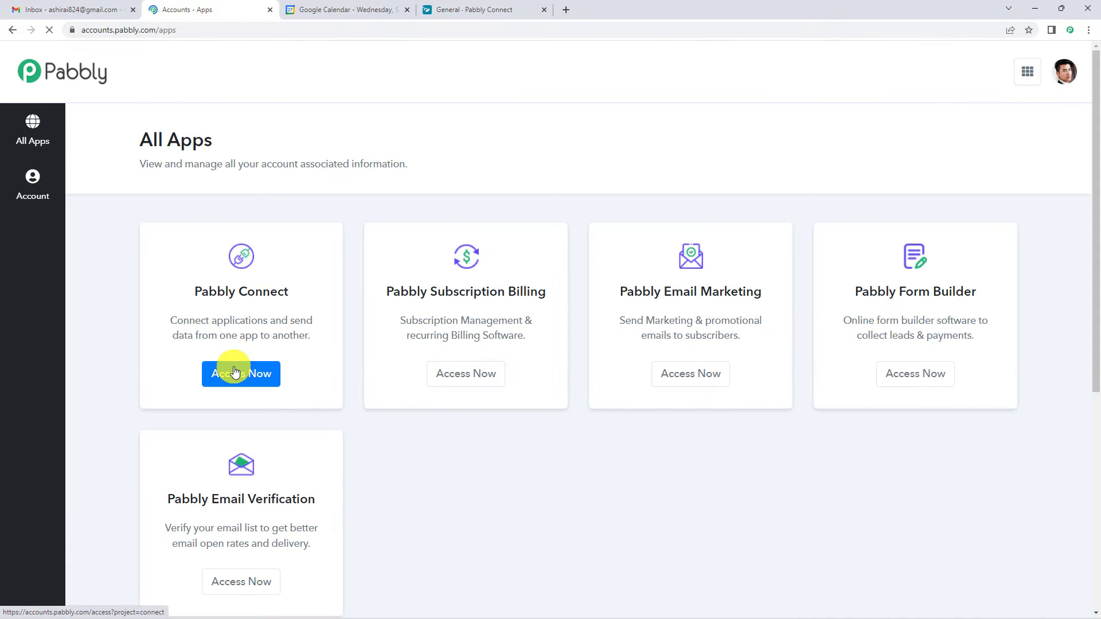
click(235, 373)
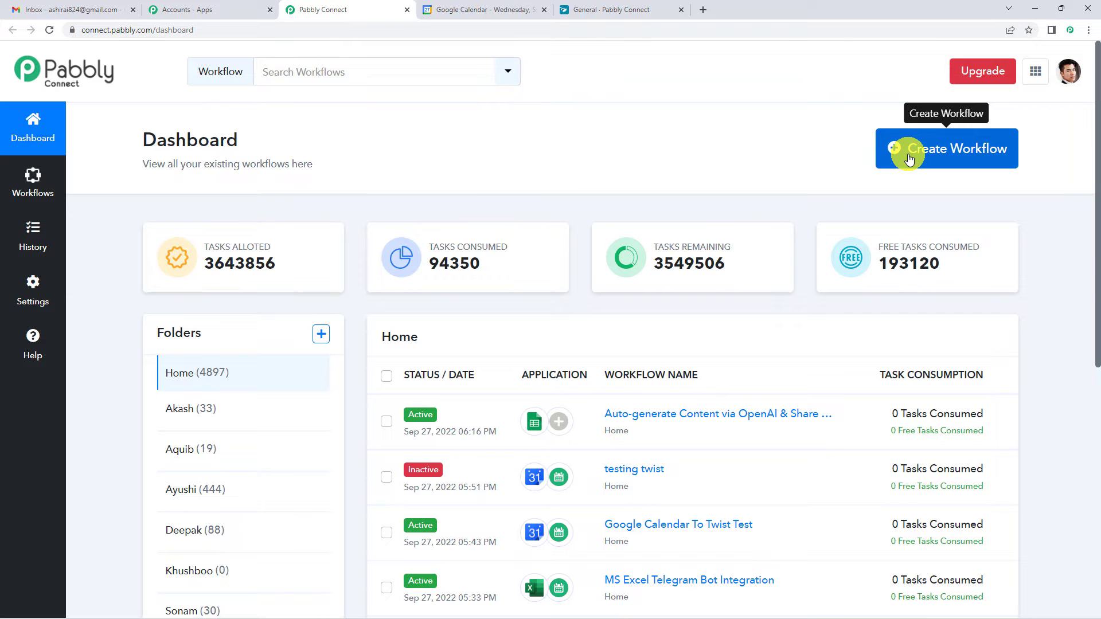
click(908, 159)
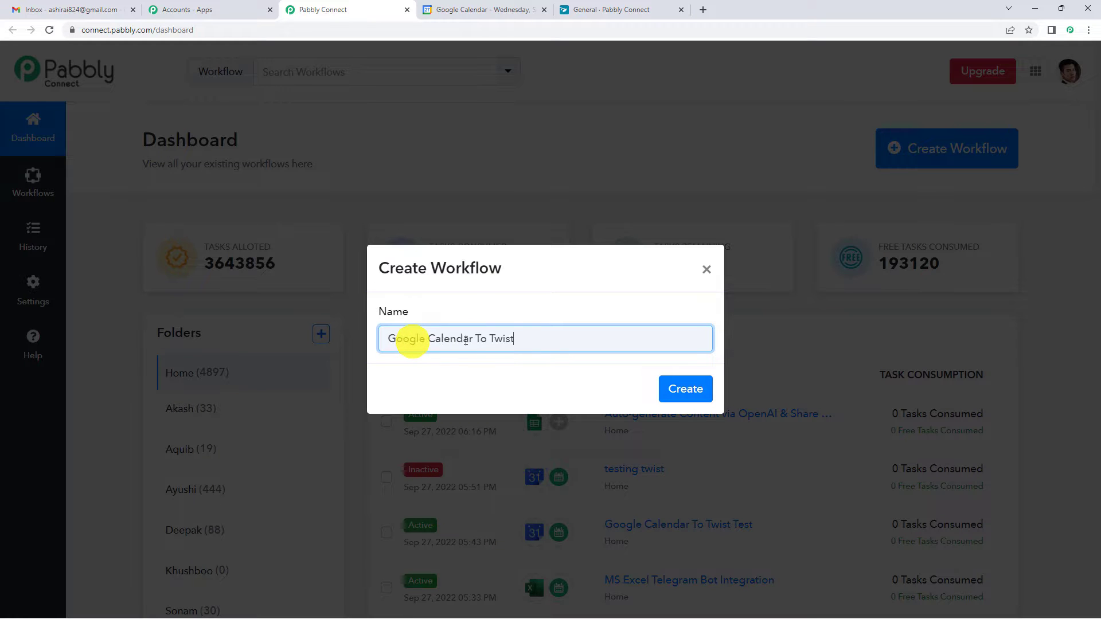
click(685, 391)
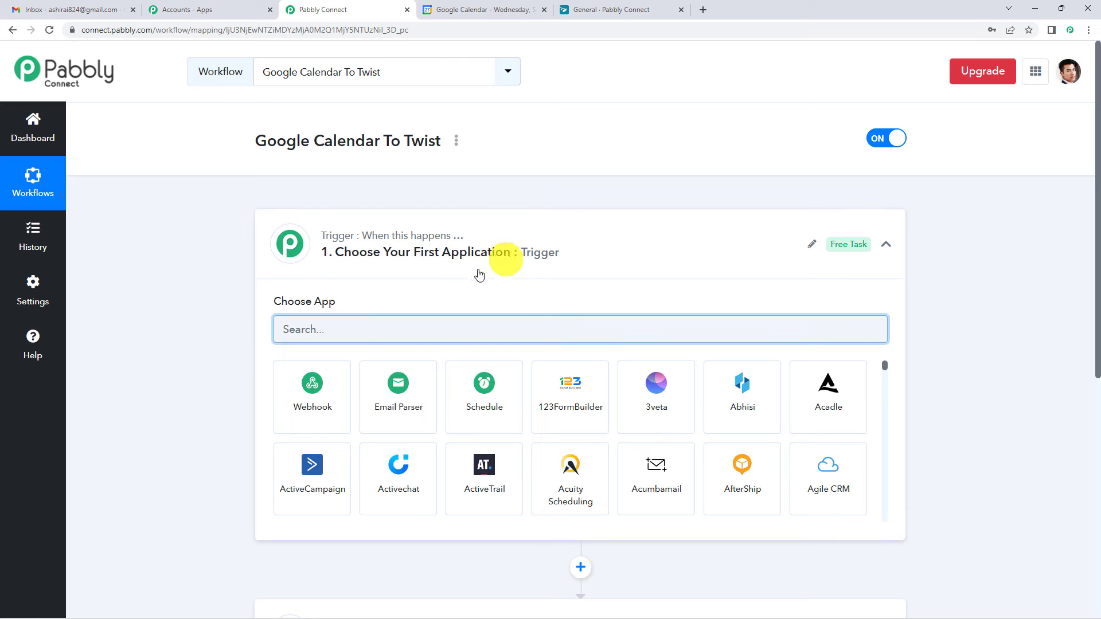
Set the workflow's trigger application to Google Calendar with New Event as the trigger event
click(474, 268)
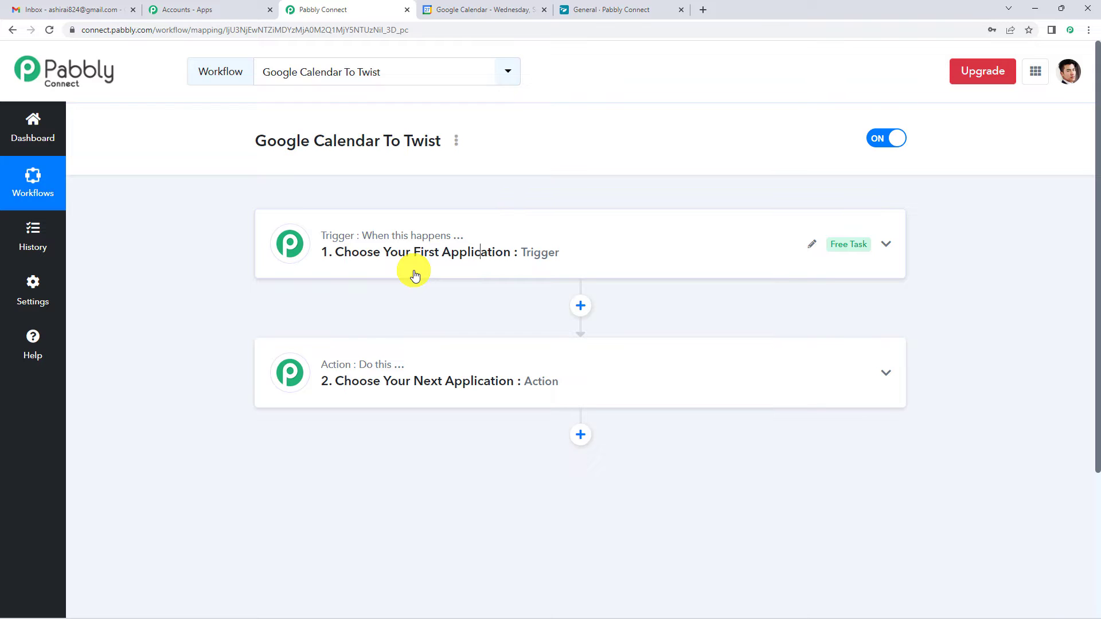
mouse_move(374, 374)
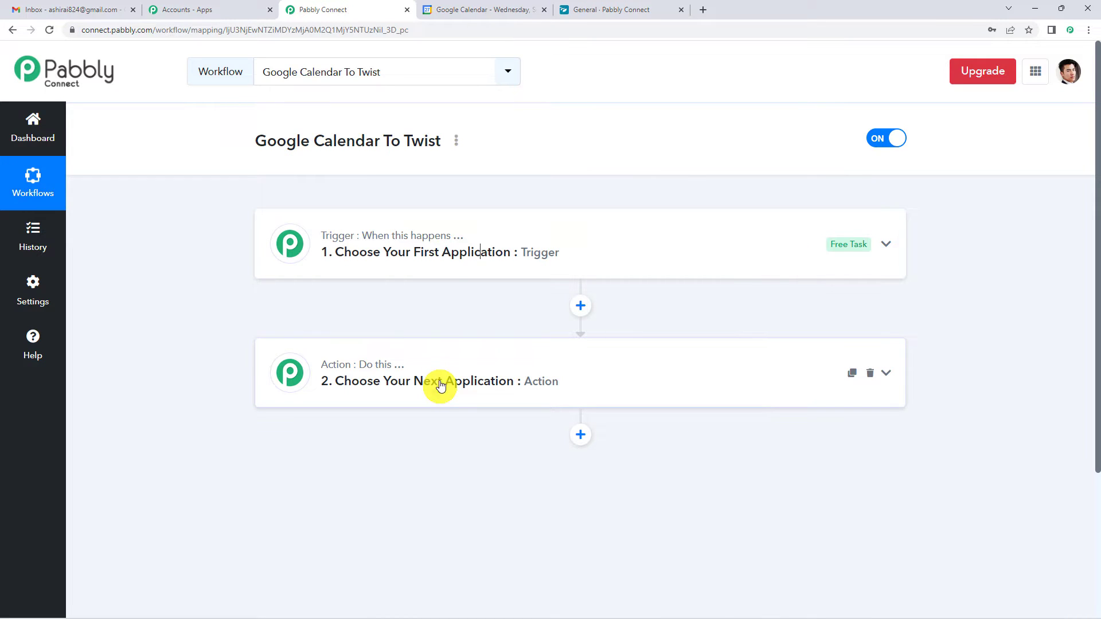
click(445, 267)
click(388, 328)
text(google ca)
click(309, 395)
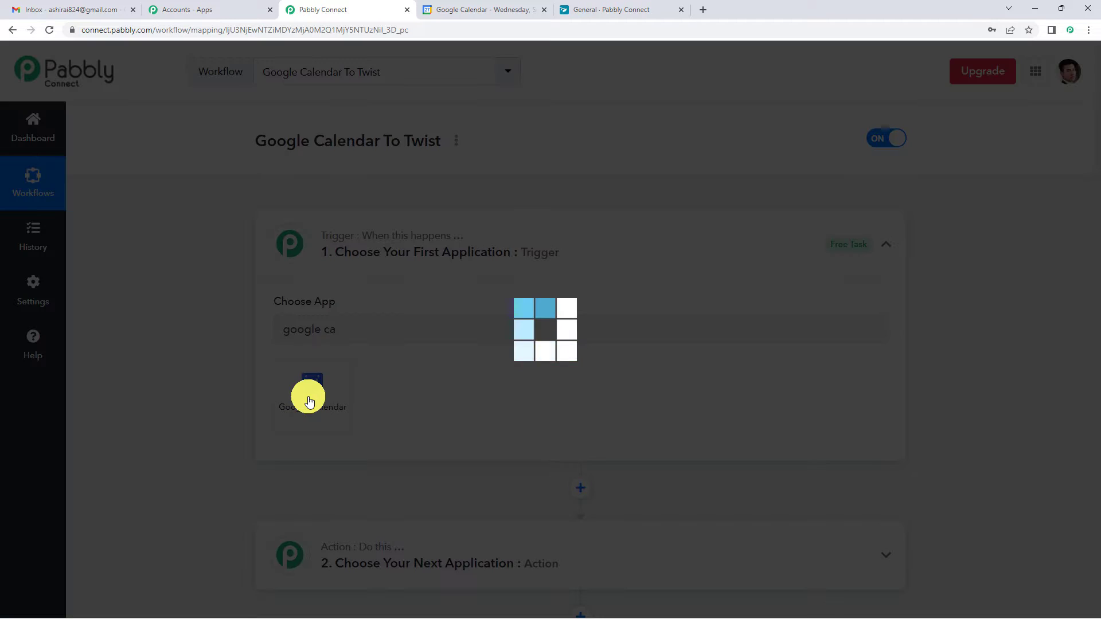
scroll(344, 289, down, 2)
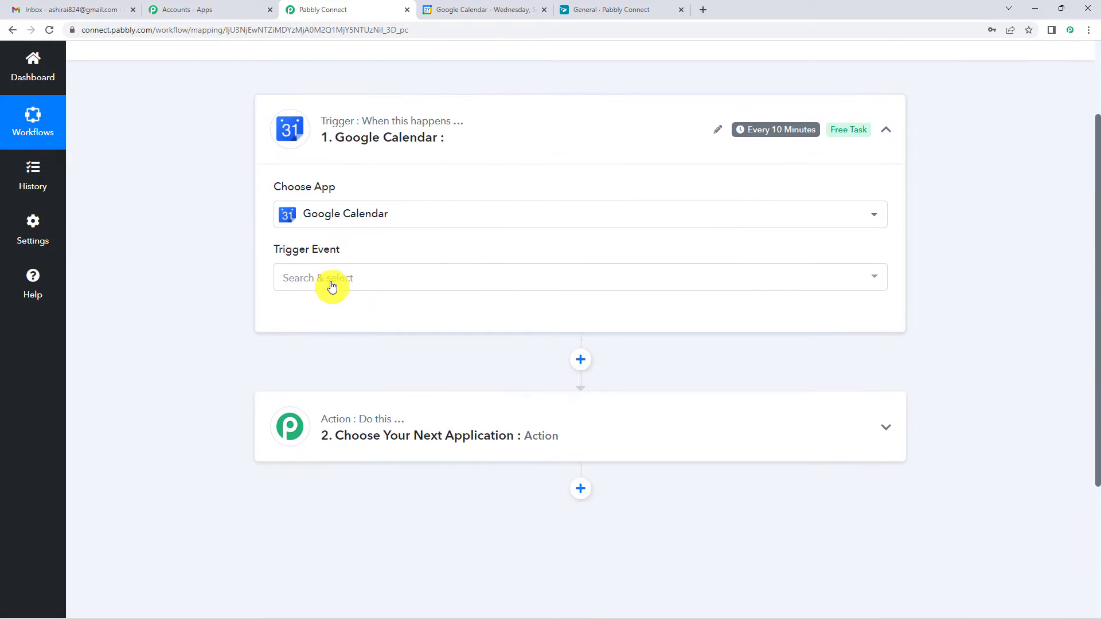
click(330, 281)
click(341, 338)
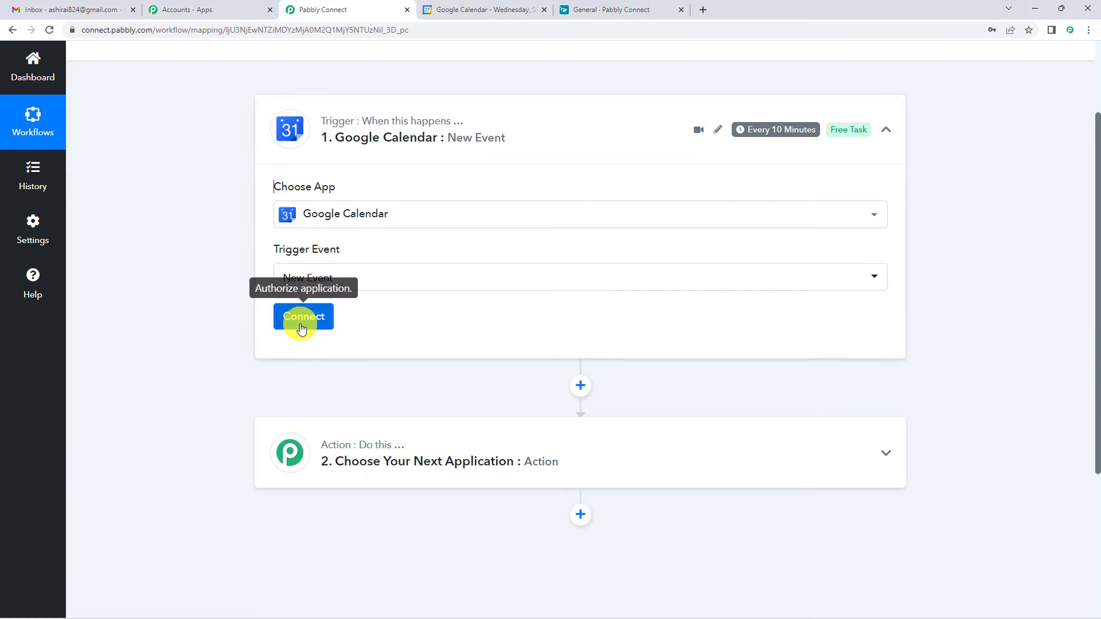
Add a new Google Calendar connection to the trigger and authorize access with the Pabbly Google account
click(299, 322)
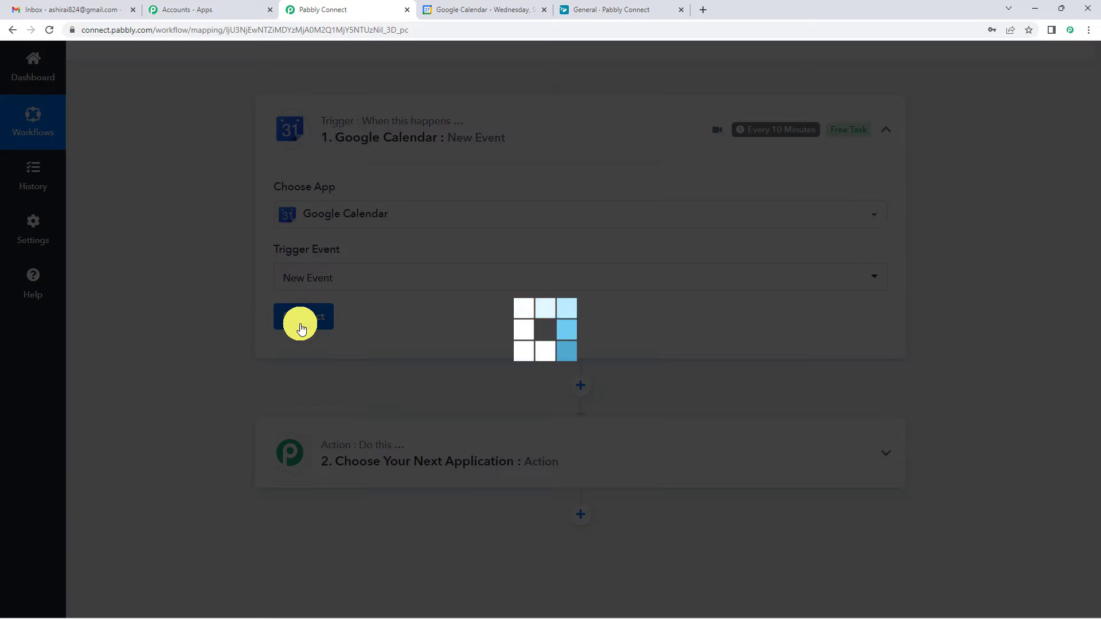
click(512, 195)
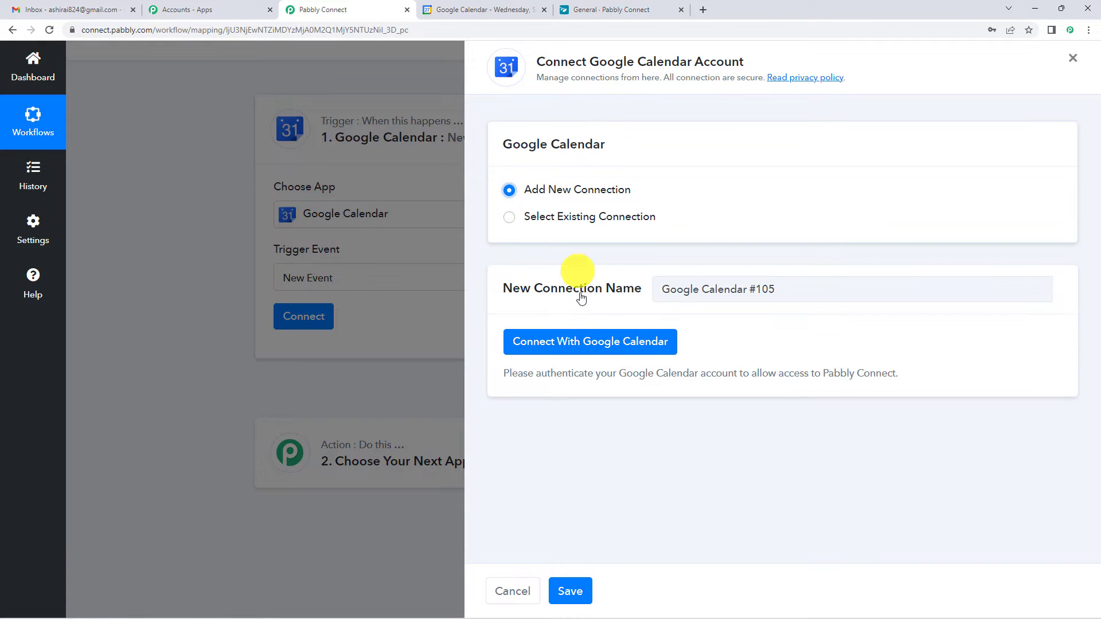
click(578, 343)
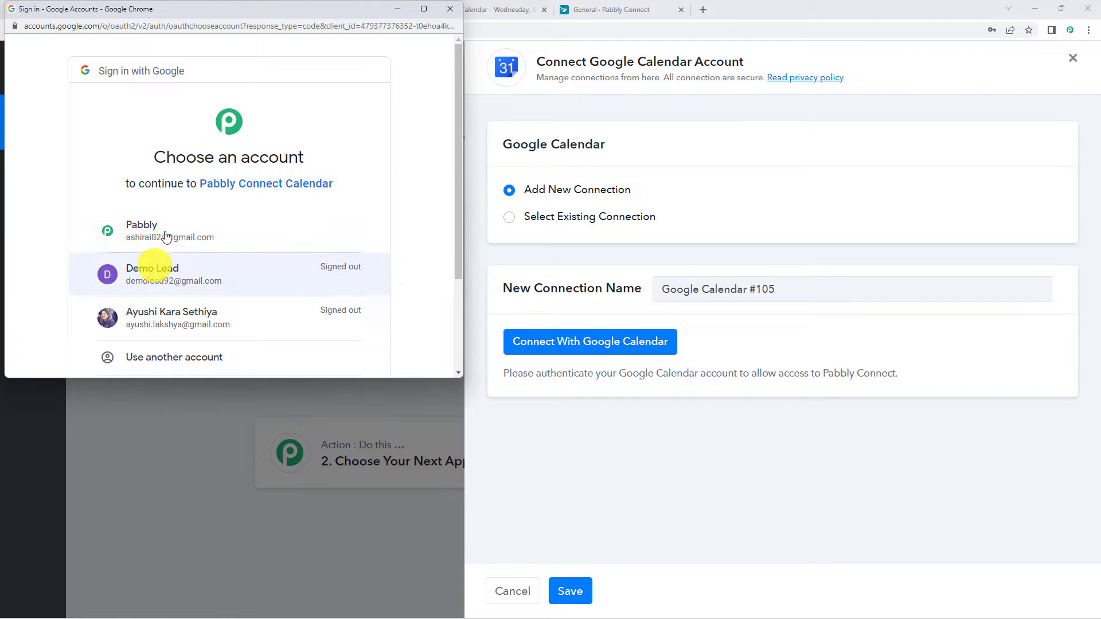
click(151, 230)
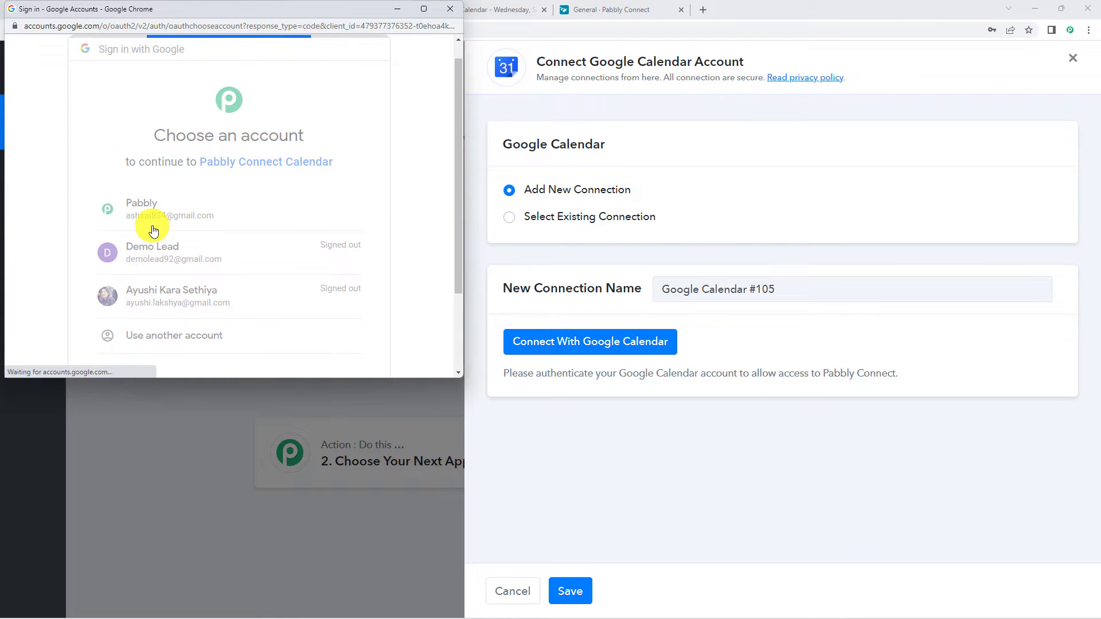
scroll(153, 225, down, 3)
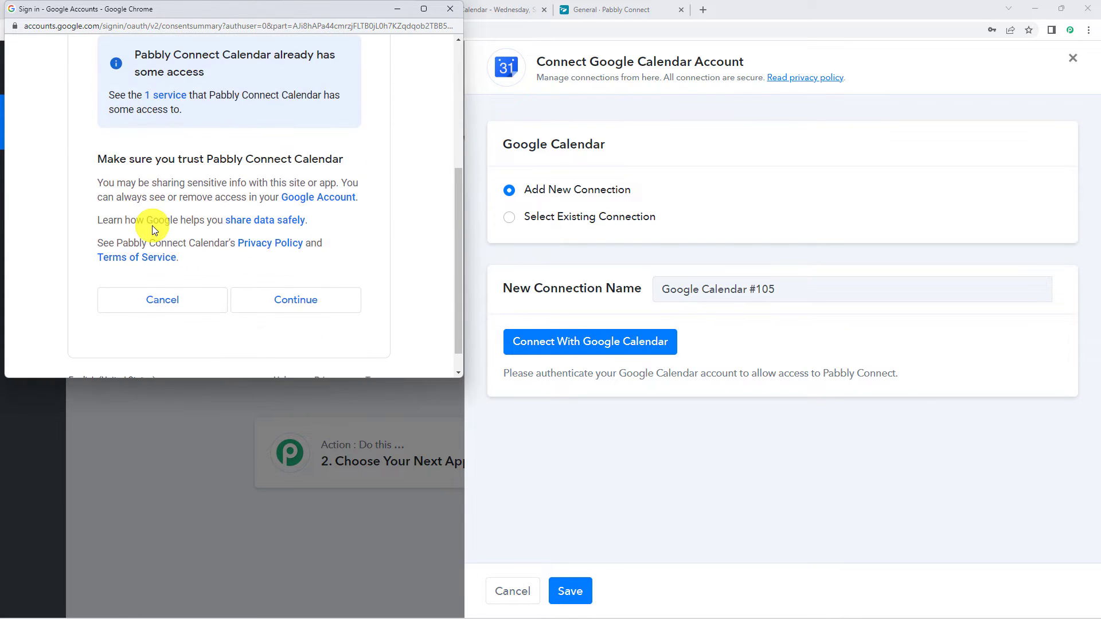
scroll(153, 226, up, 4)
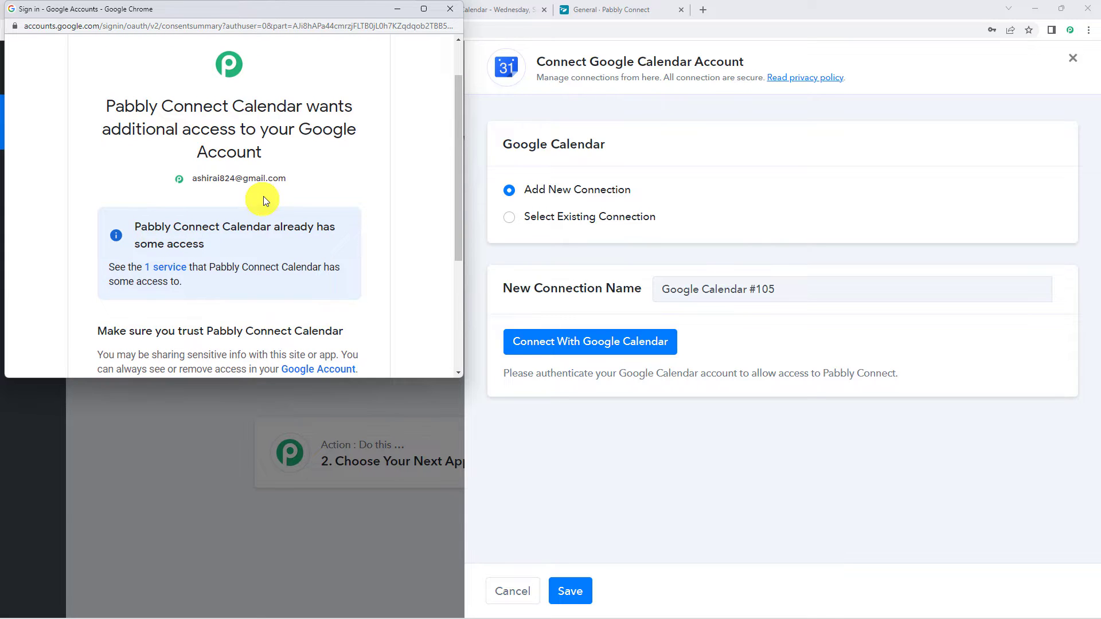
scroll(264, 197, down, 4)
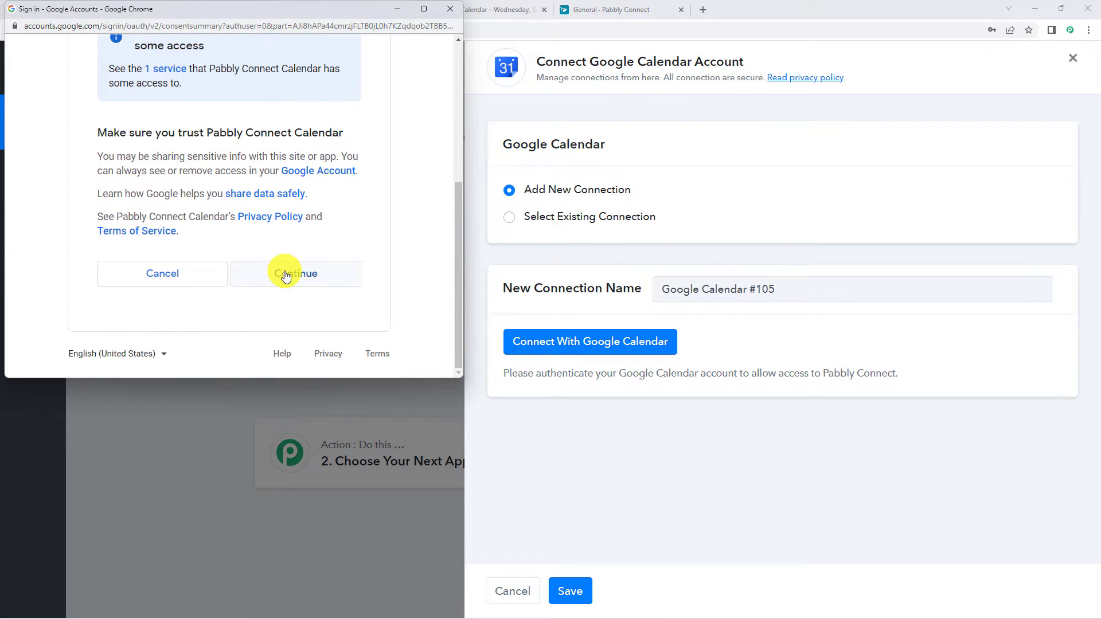
click(286, 276)
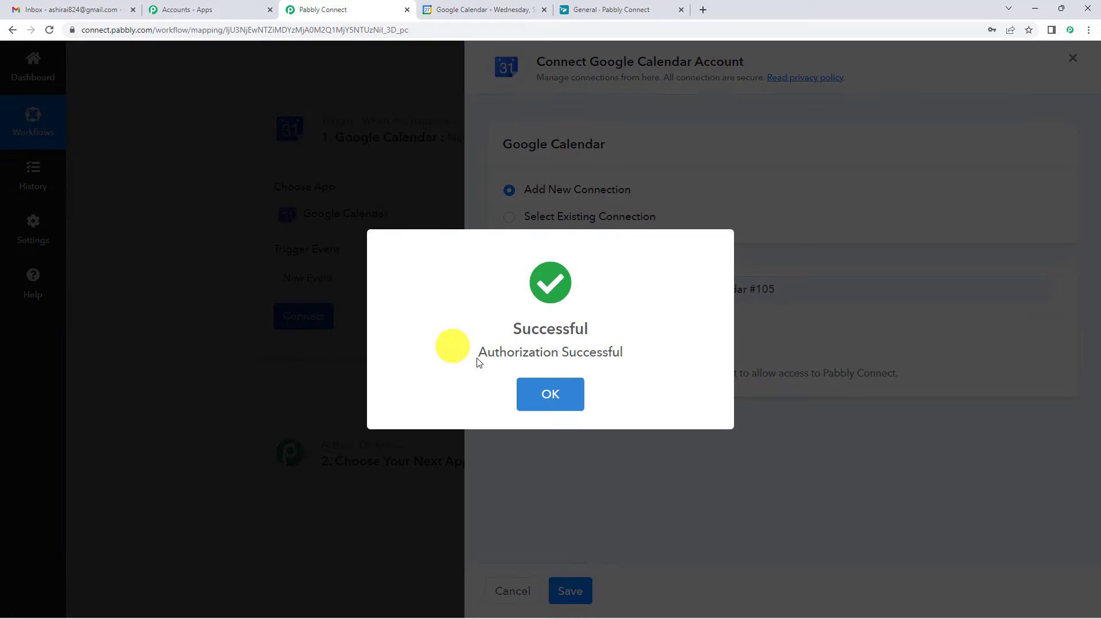
click(531, 390)
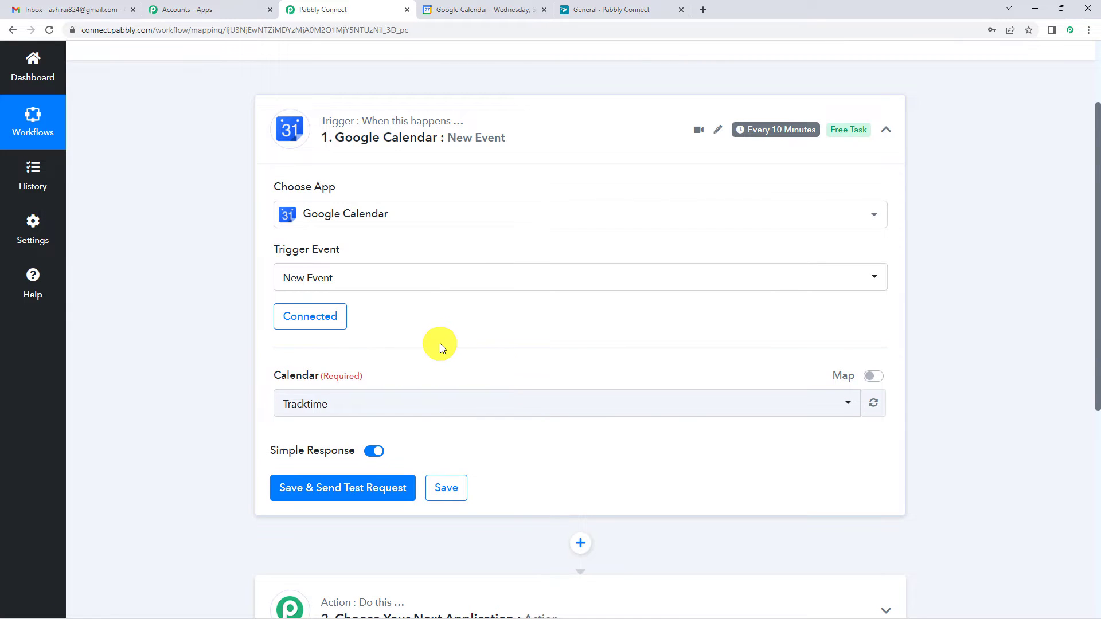
Choose the Test & Trials calendar for the Google Calendar trigger
scroll(440, 338, down, 2)
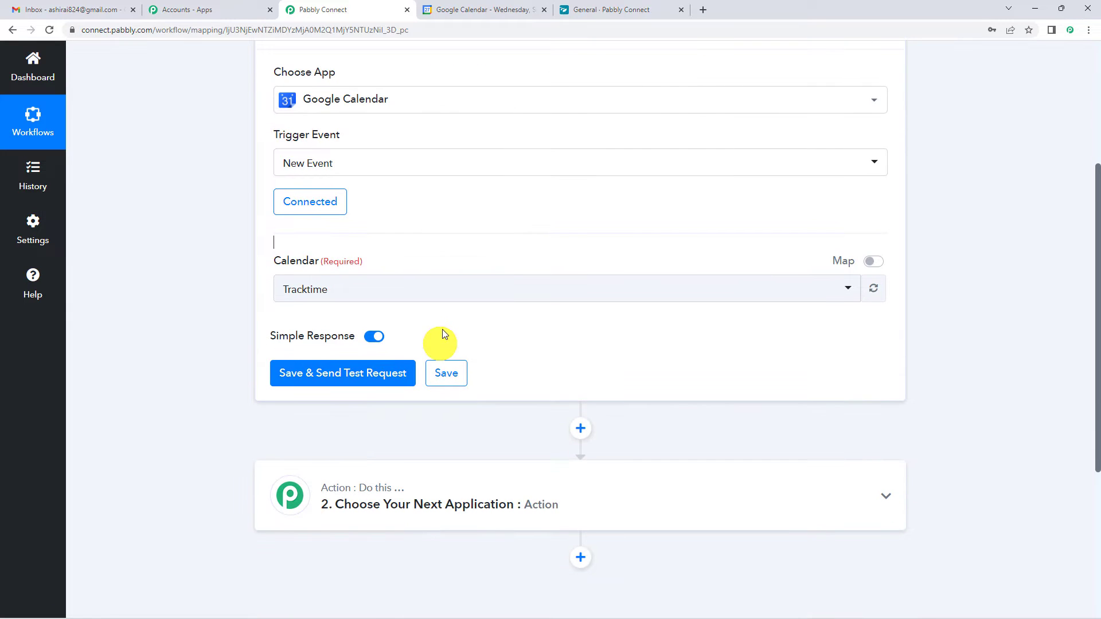
click(319, 287)
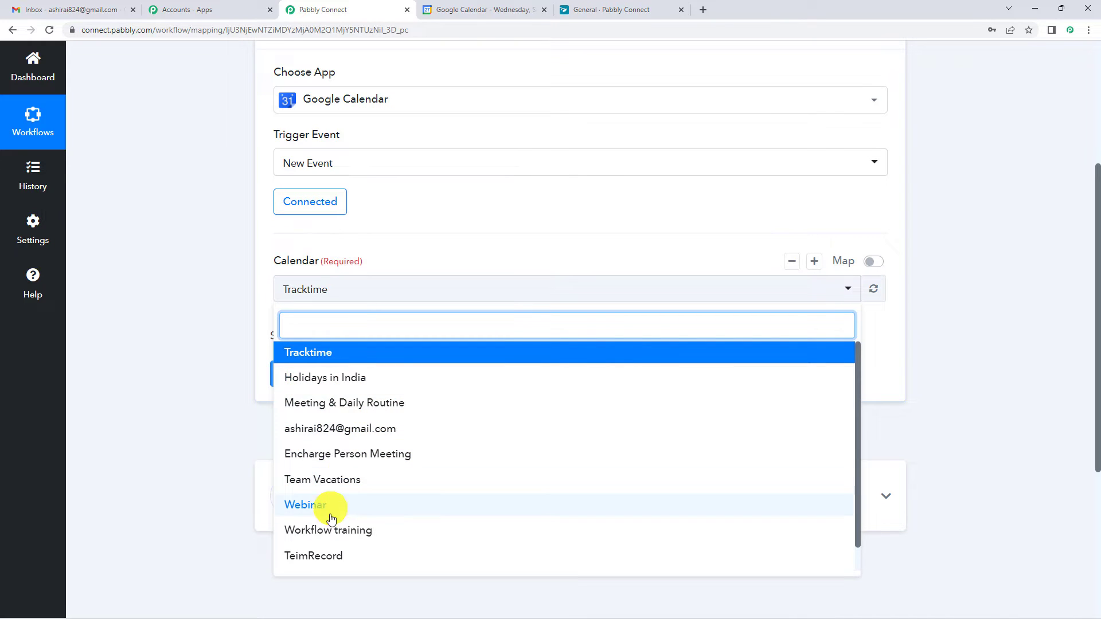
scroll(344, 424, down, 1)
scroll(338, 412, up, 1)
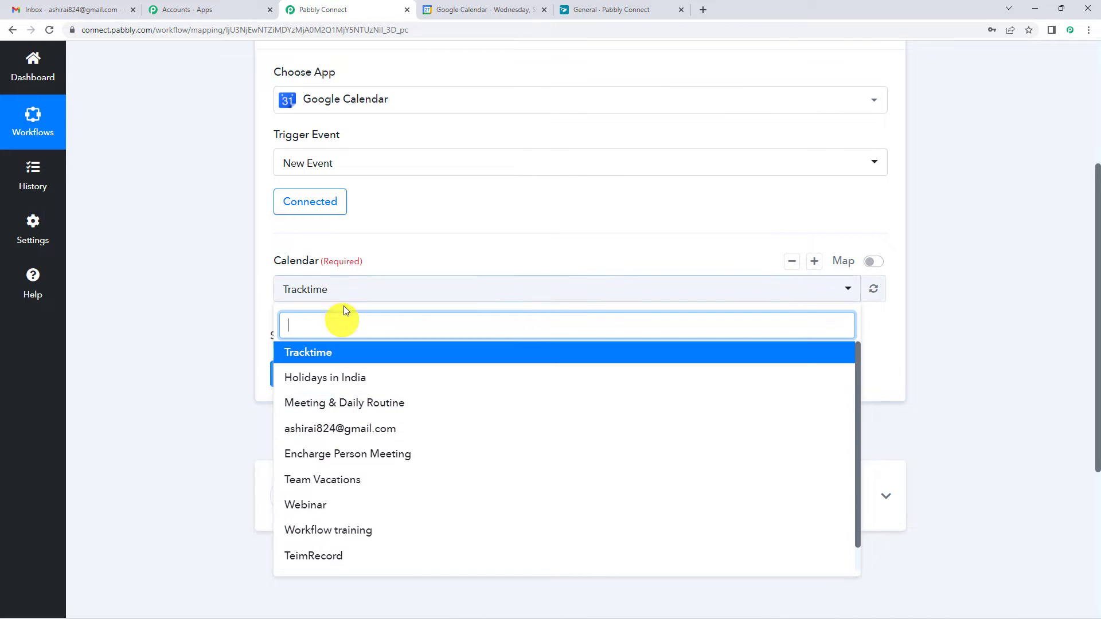
scroll(344, 343, down, 2)
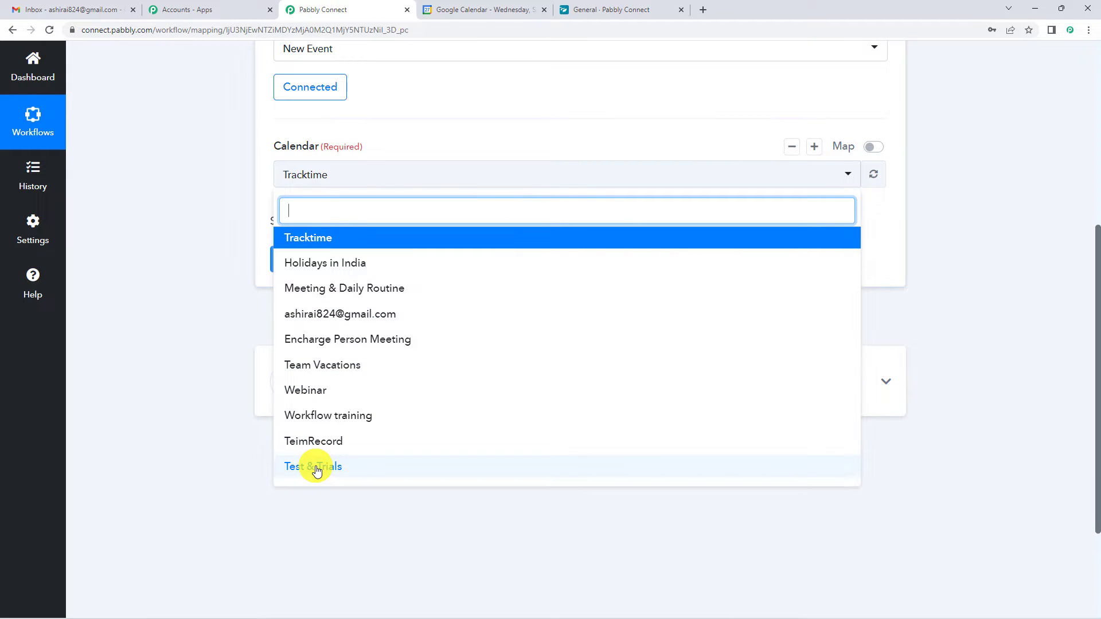
click(315, 466)
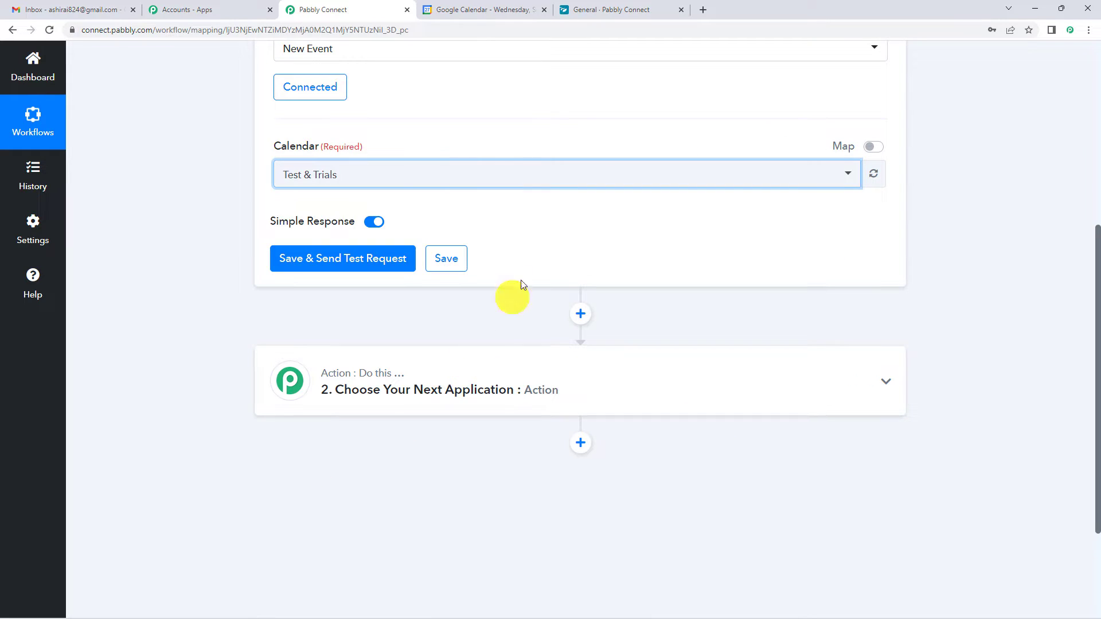
scroll(449, 238, up, 2)
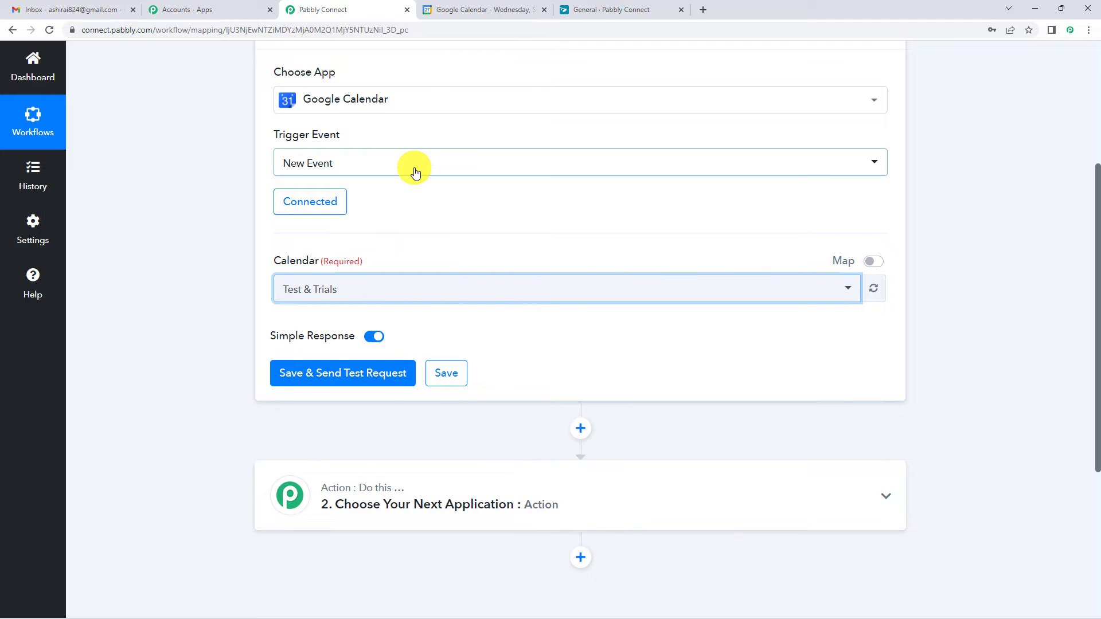
In Google Calendar, save an "Annual Reports" event in Test & Trials for September 28, 10:15pm–11:15pm, described as "Discuss quarterly results"
click(478, 7)
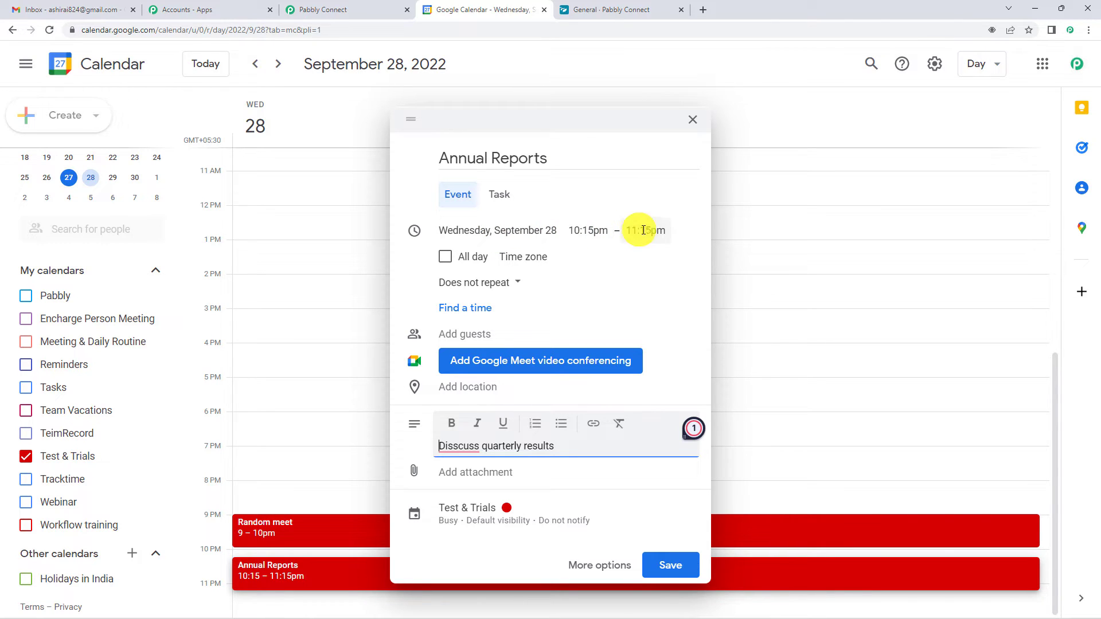
click(456, 445)
click(464, 482)
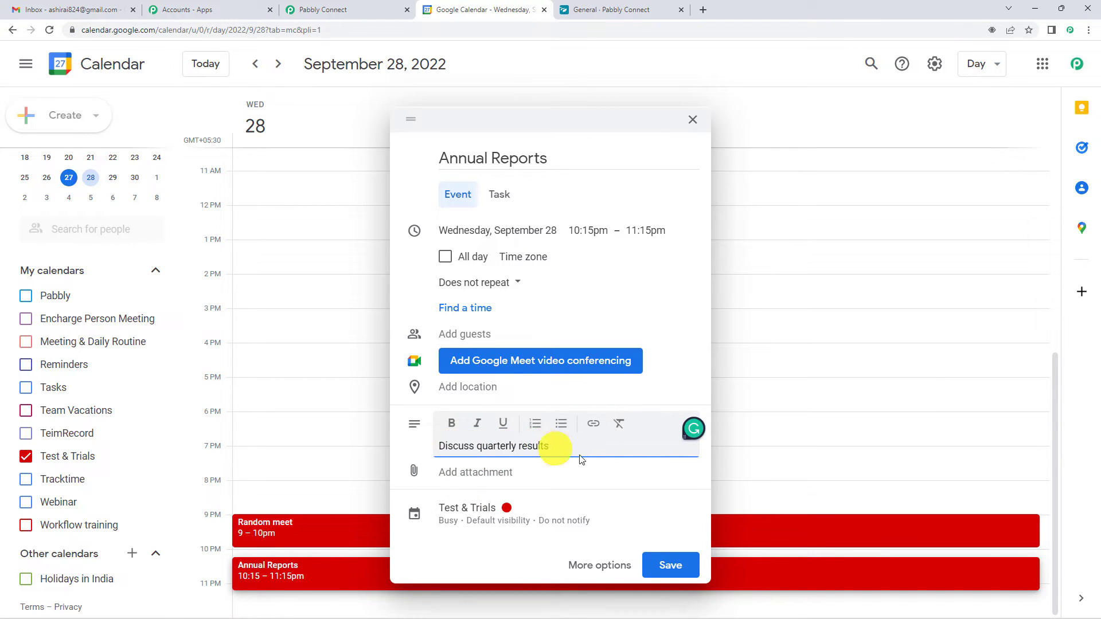
click(677, 567)
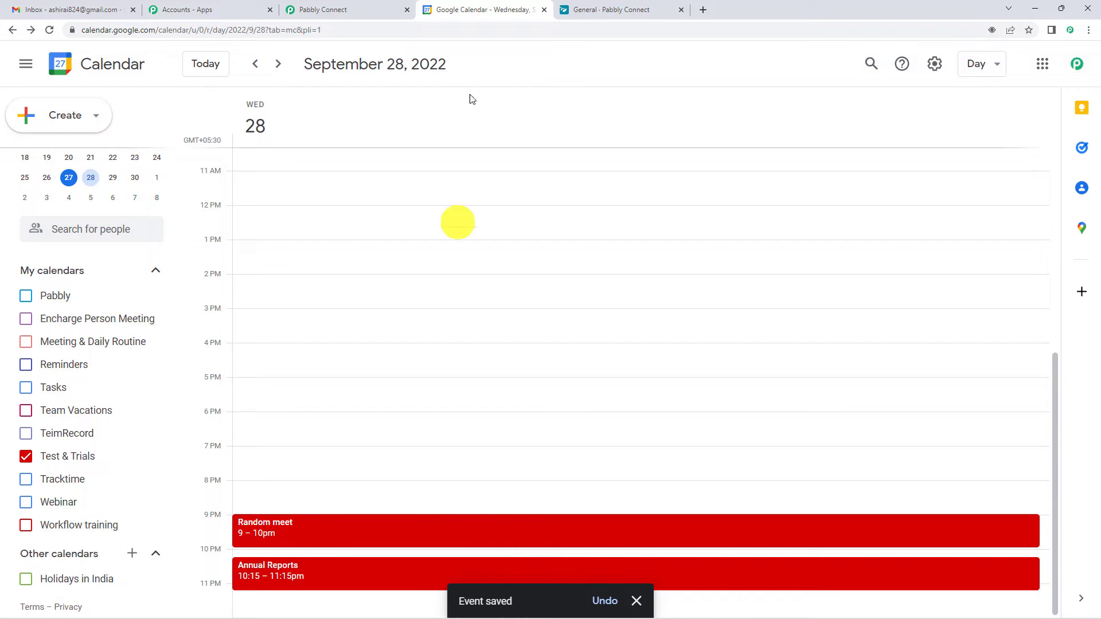
Return to Pabbly Connect, save the Google Calendar trigger and send a test request to fetch the new event's data
click(342, 6)
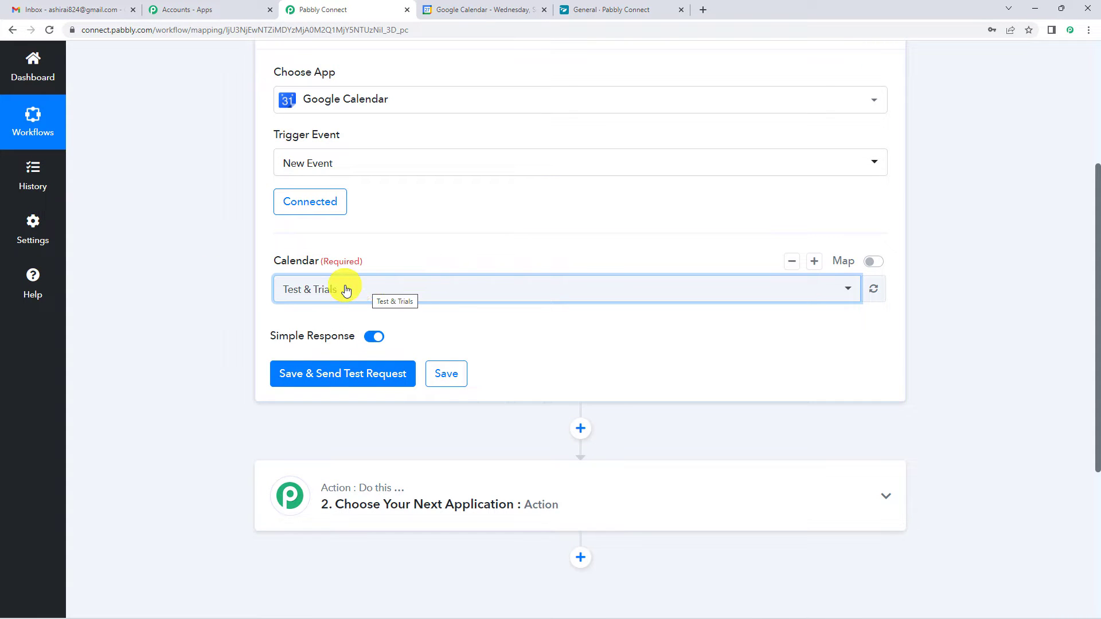
click(335, 376)
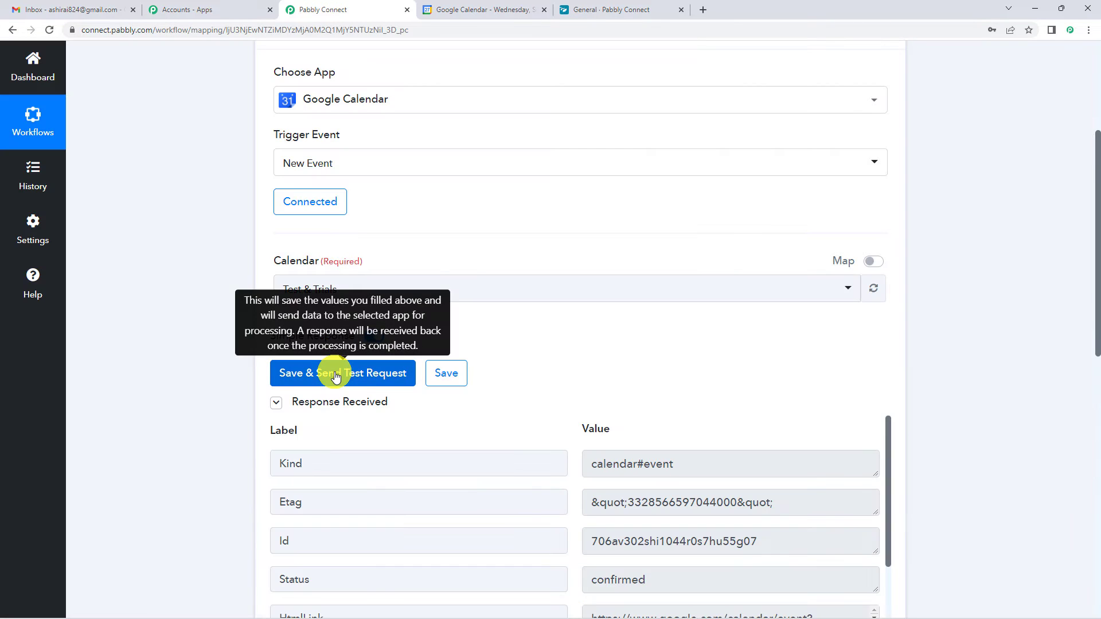
scroll(513, 251, down, 5)
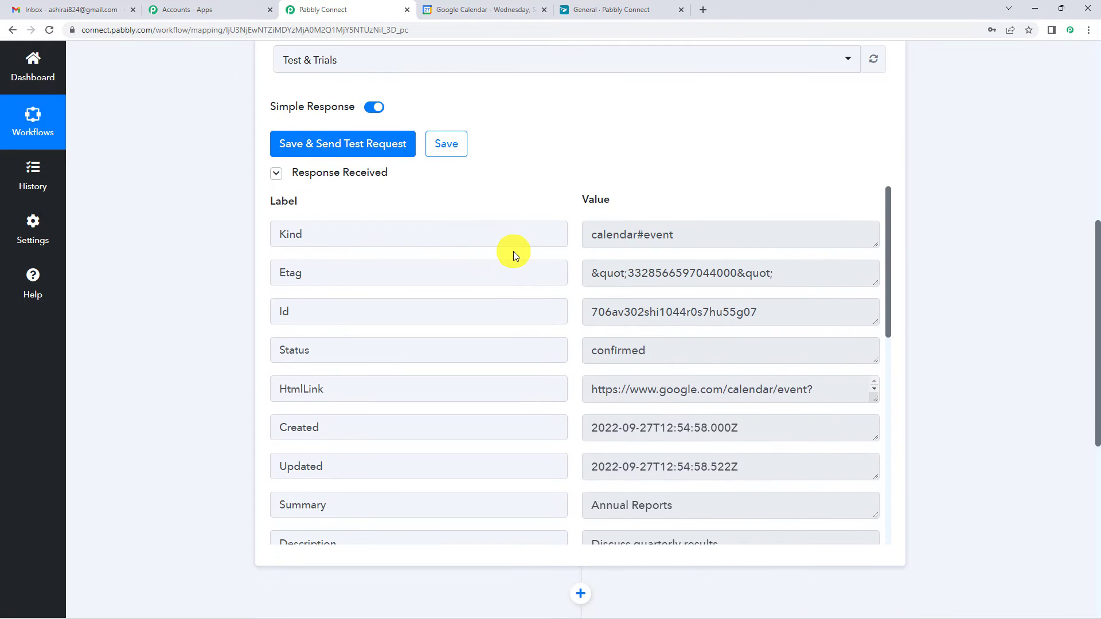
scroll(514, 251, down, 1)
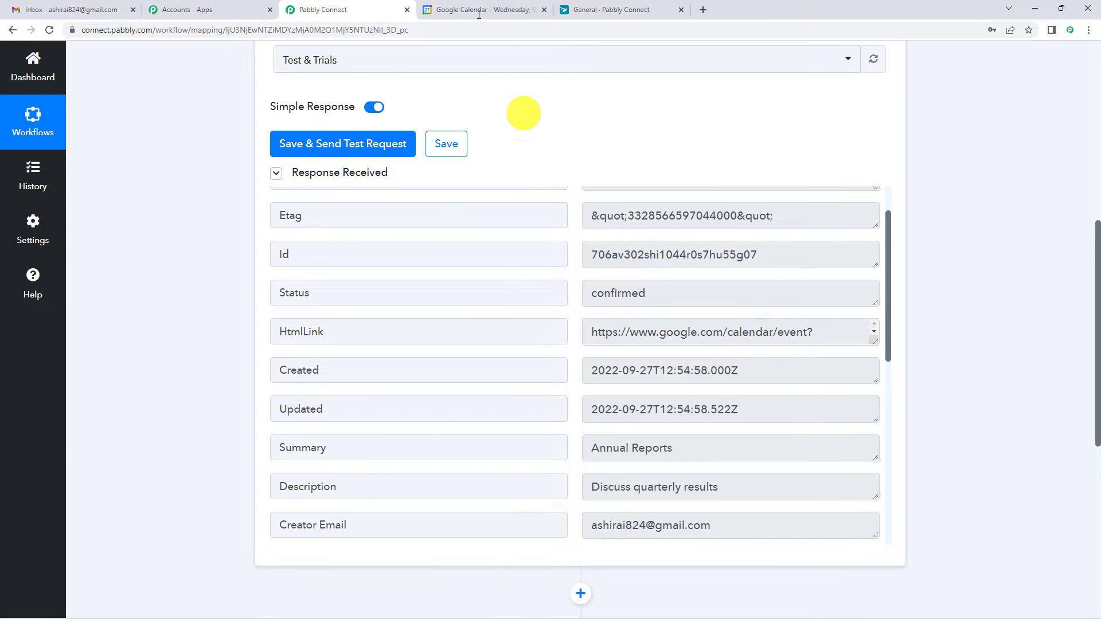
Compare the Annual Reports event in Google Calendar with the summary and description in the trigger's received response
click(467, 8)
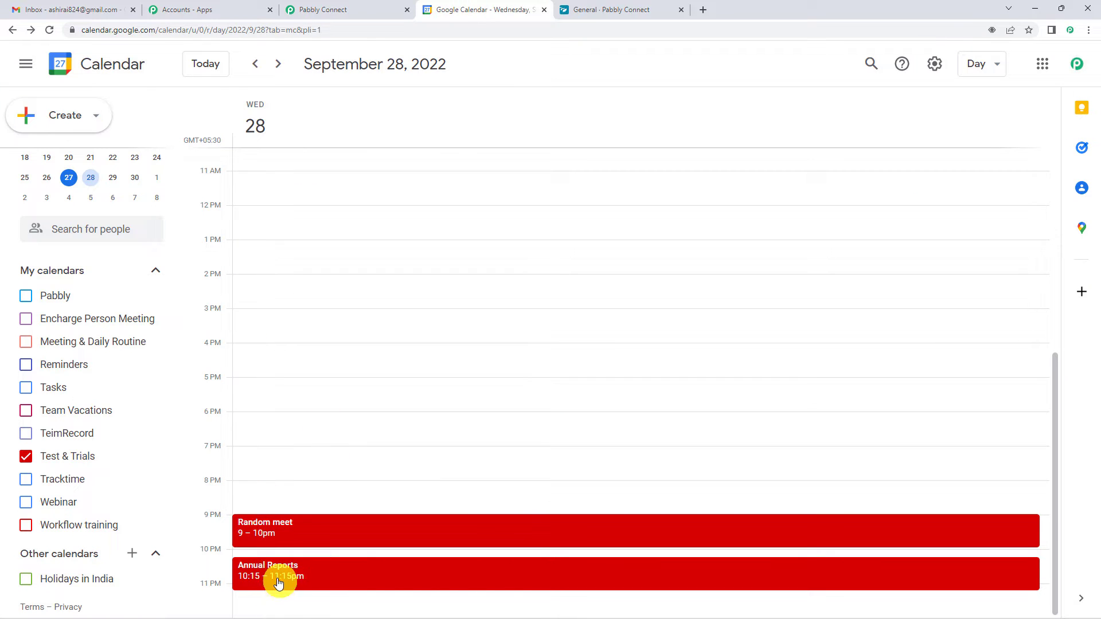
click(343, 8)
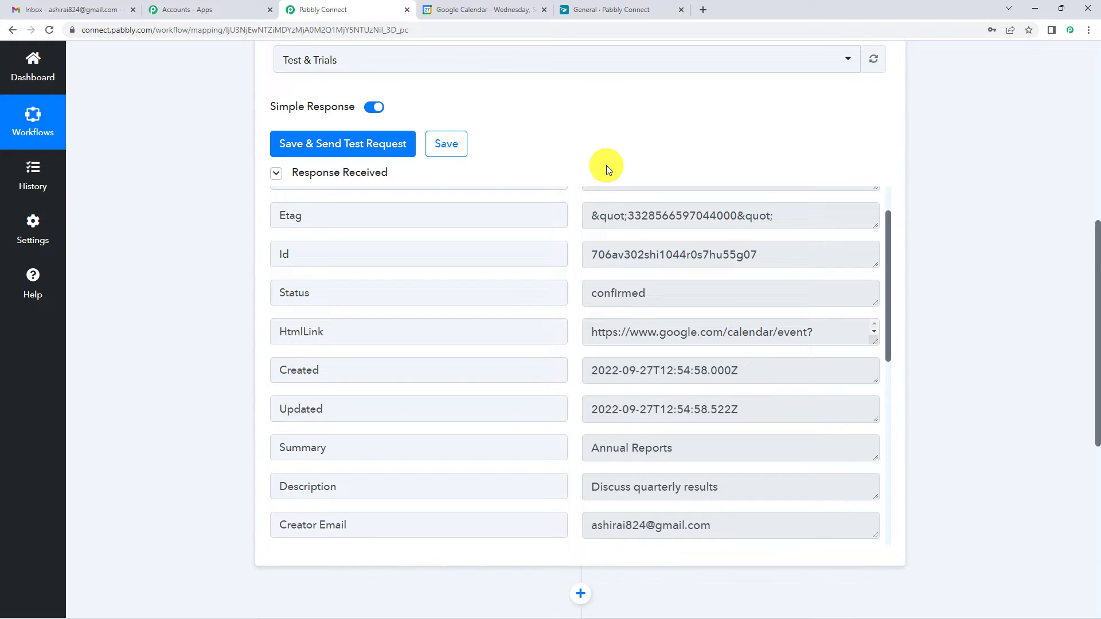
scroll(606, 165, down, 2)
scroll(625, 252, down, 1)
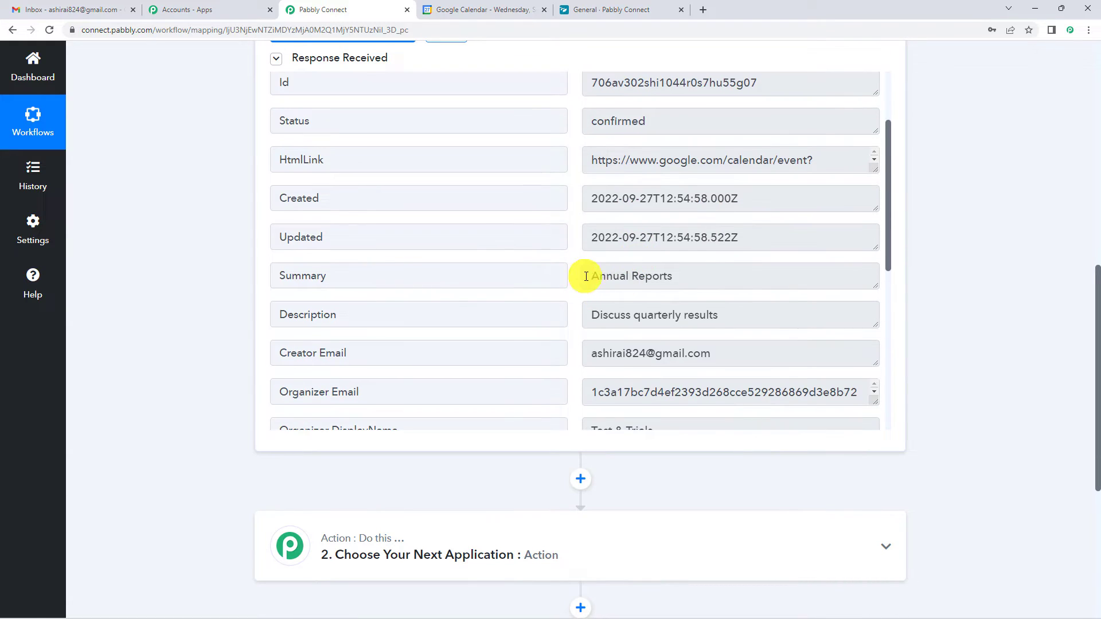
drag(586, 276, 705, 275)
click(631, 277)
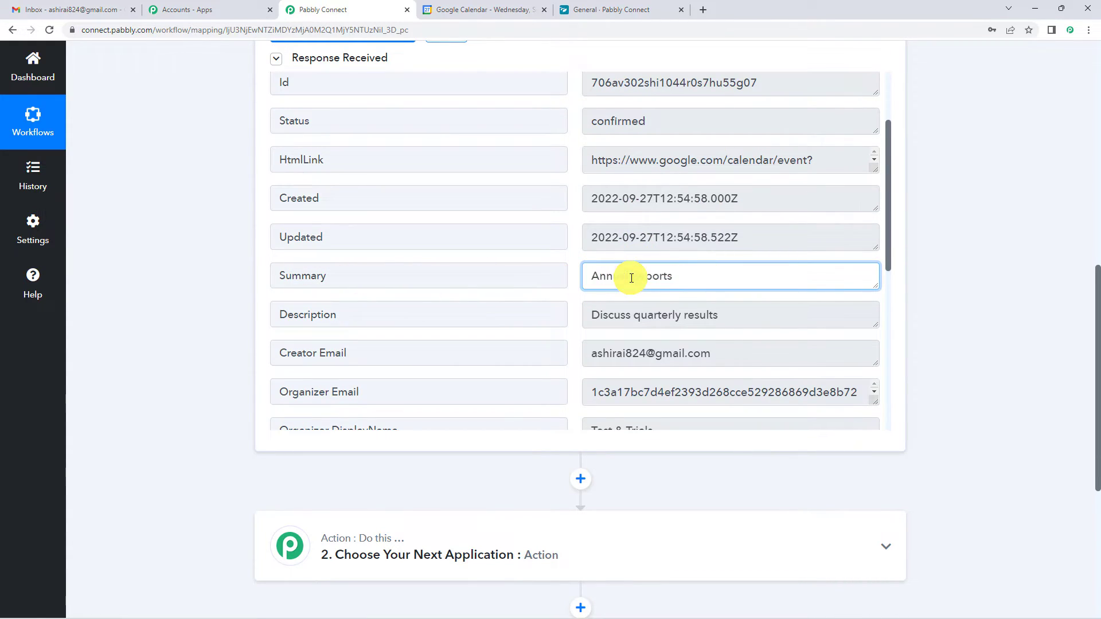
Review the organizer, start and end date-time and time zone fields in the Google Calendar trigger's received response
scroll(660, 305, down, 3)
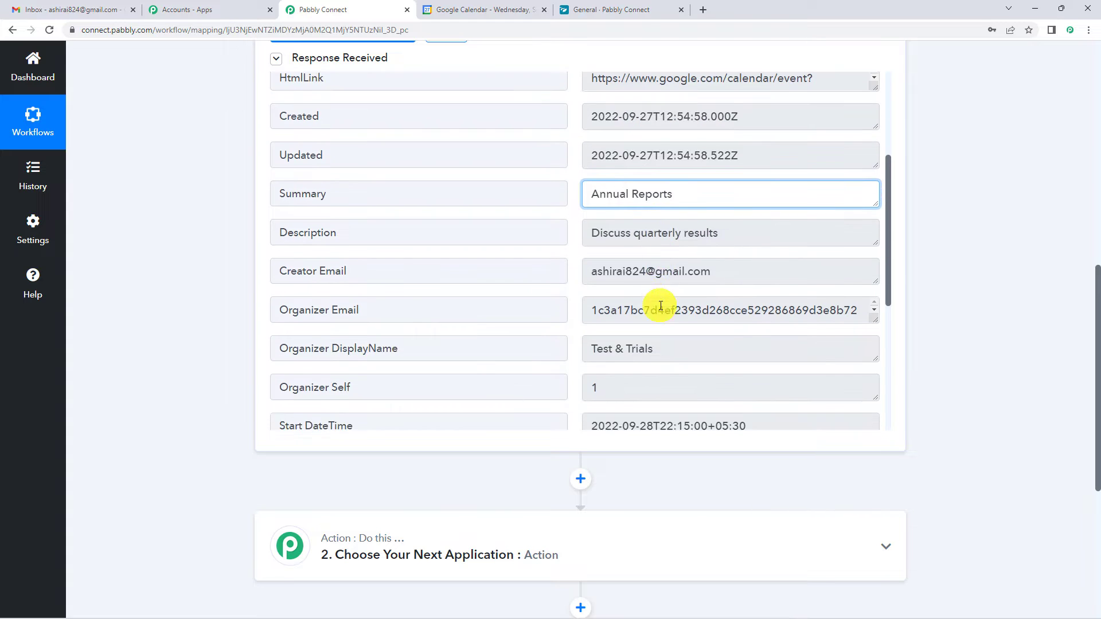
scroll(657, 256, down, 3)
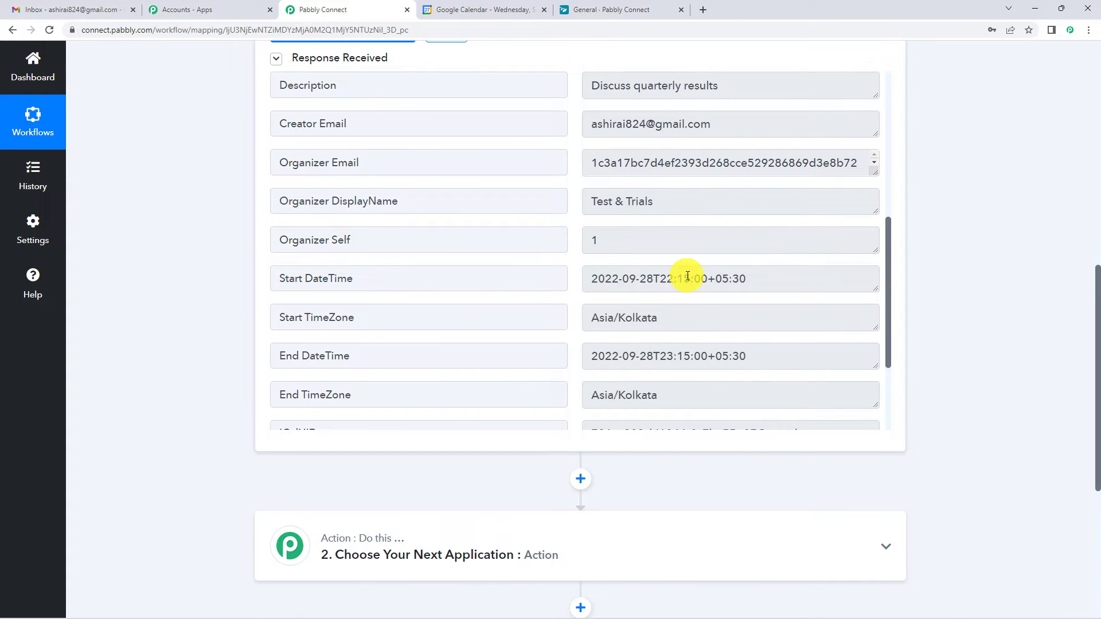
scroll(687, 275, down, 1)
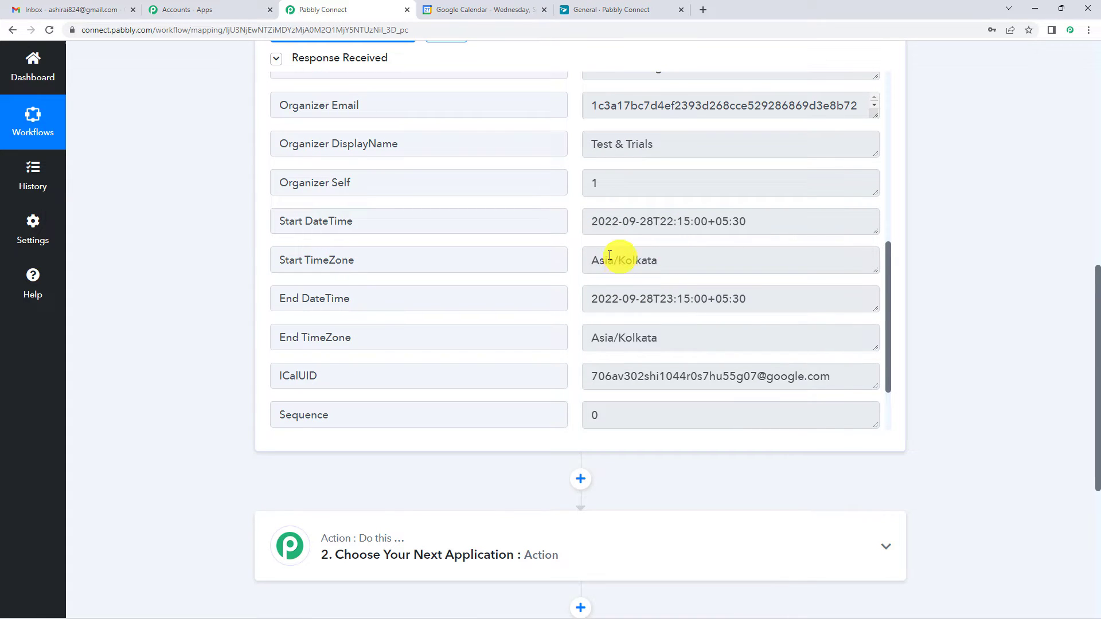
scroll(214, 337, up, 2)
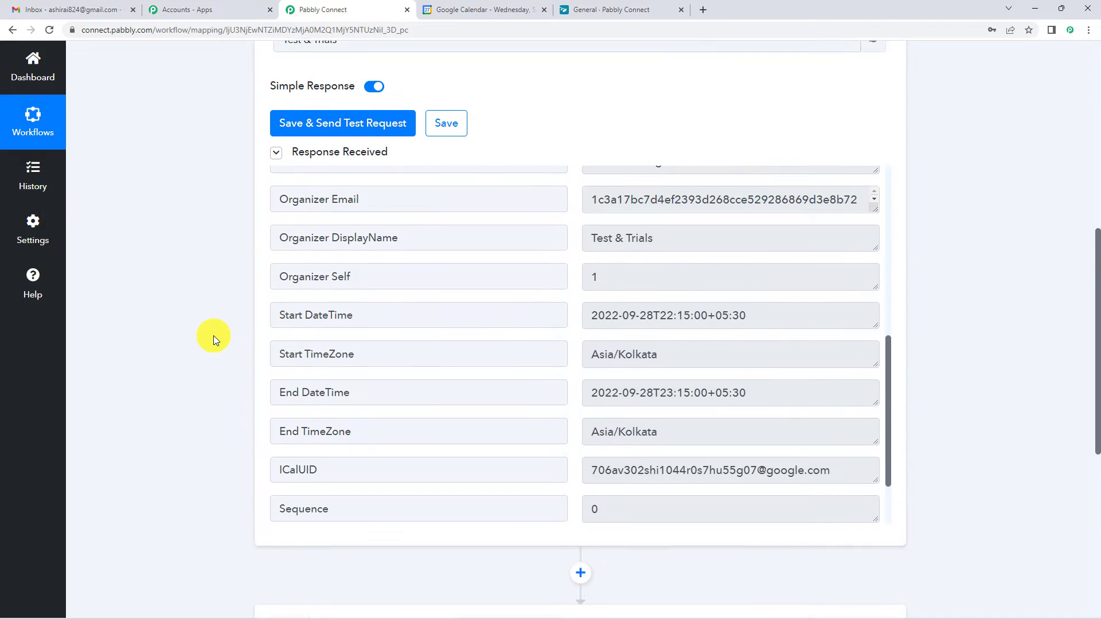
scroll(602, 411, up, 3)
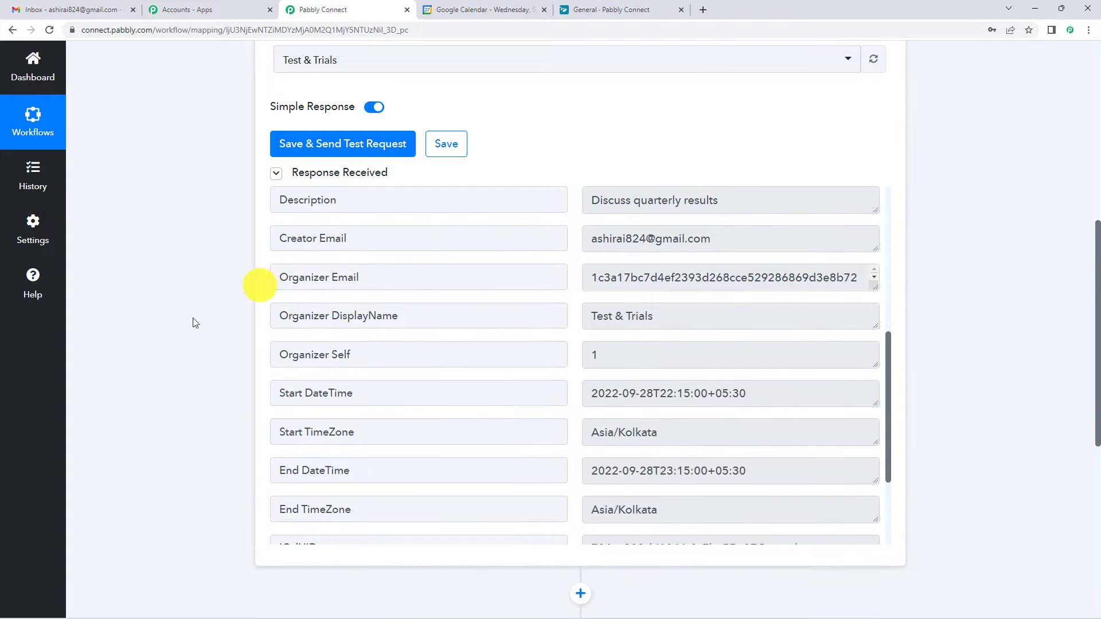
scroll(187, 320, up, 6)
scroll(187, 319, up, 1)
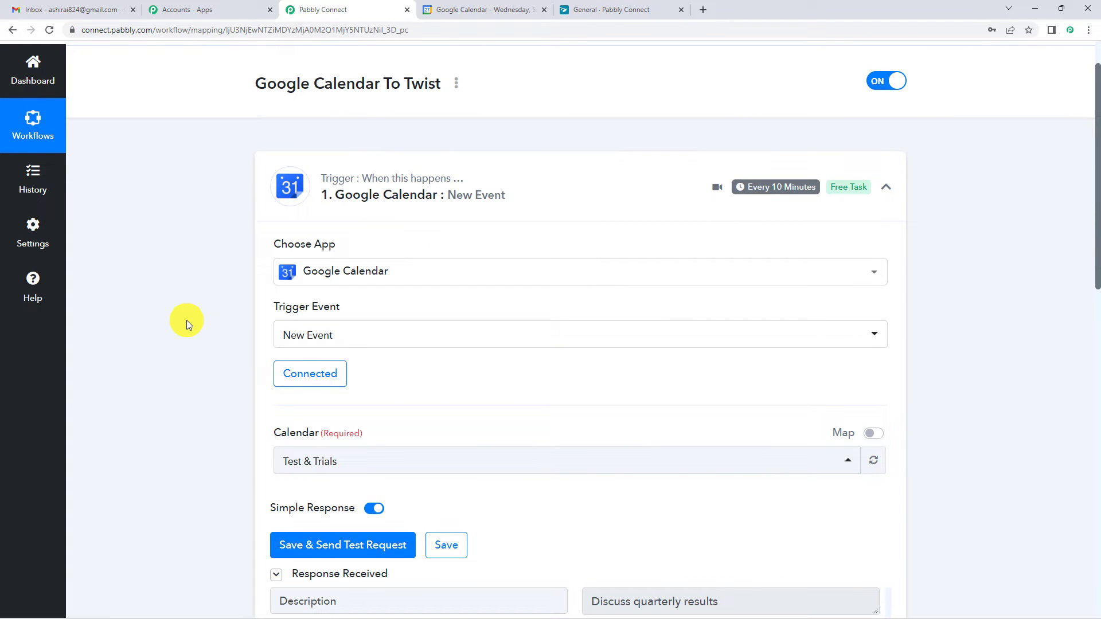
scroll(243, 313, down, 4)
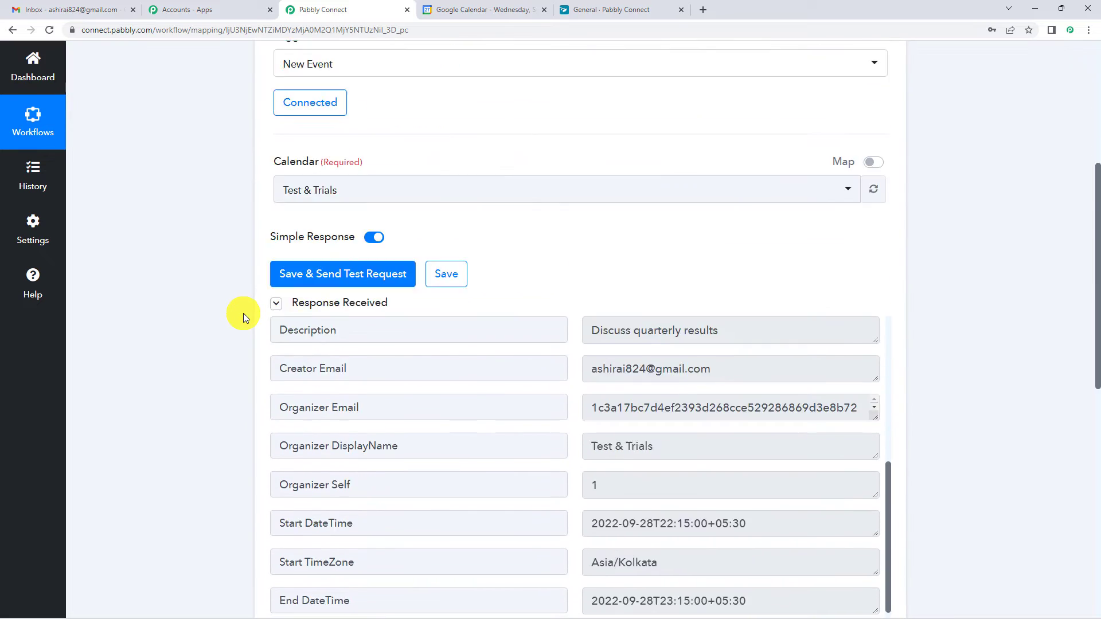
Expand the workflow's second step for the next application and open its app search
scroll(243, 313, down, 8)
click(492, 381)
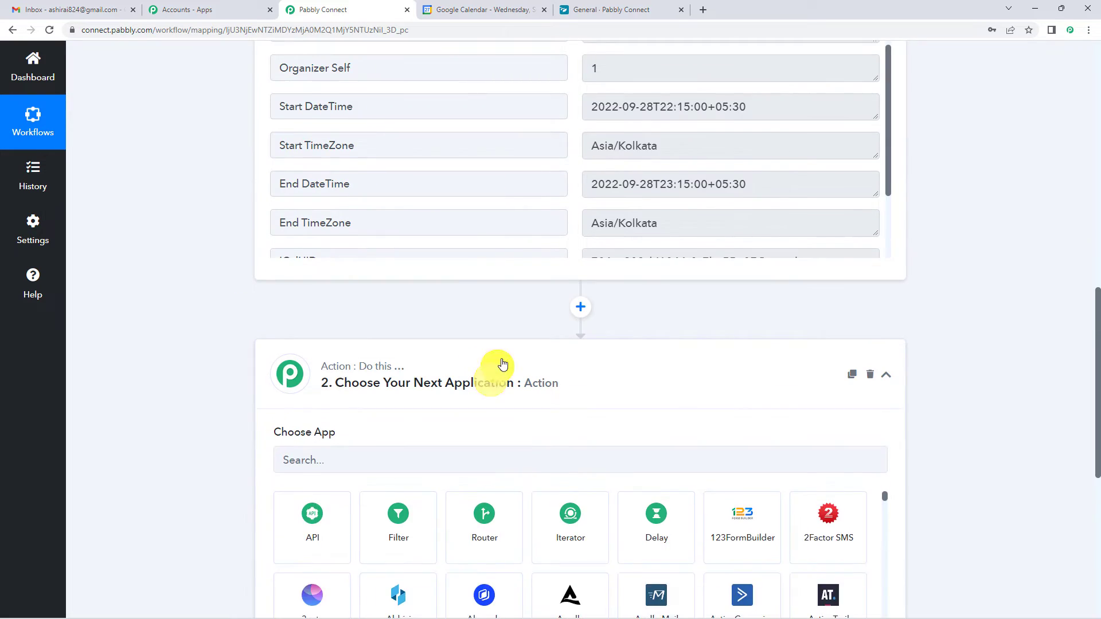
scroll(498, 373, down, 2)
click(356, 347)
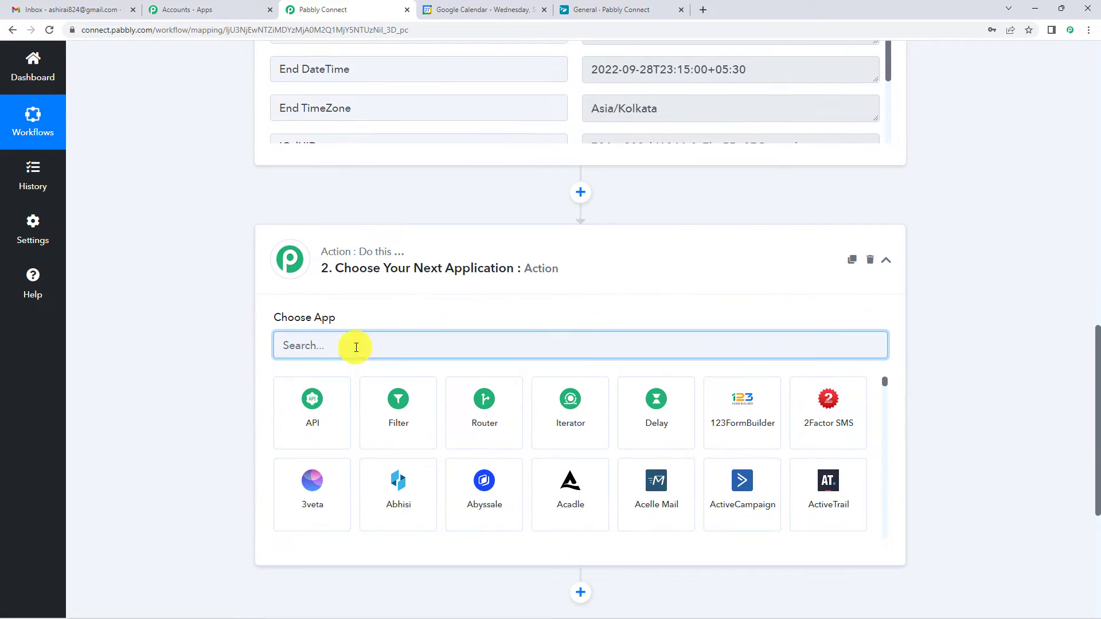
Search the apps for "date" and choose Date/Time Formatter by Pabbly for the action step
scroll(356, 347, up, 3)
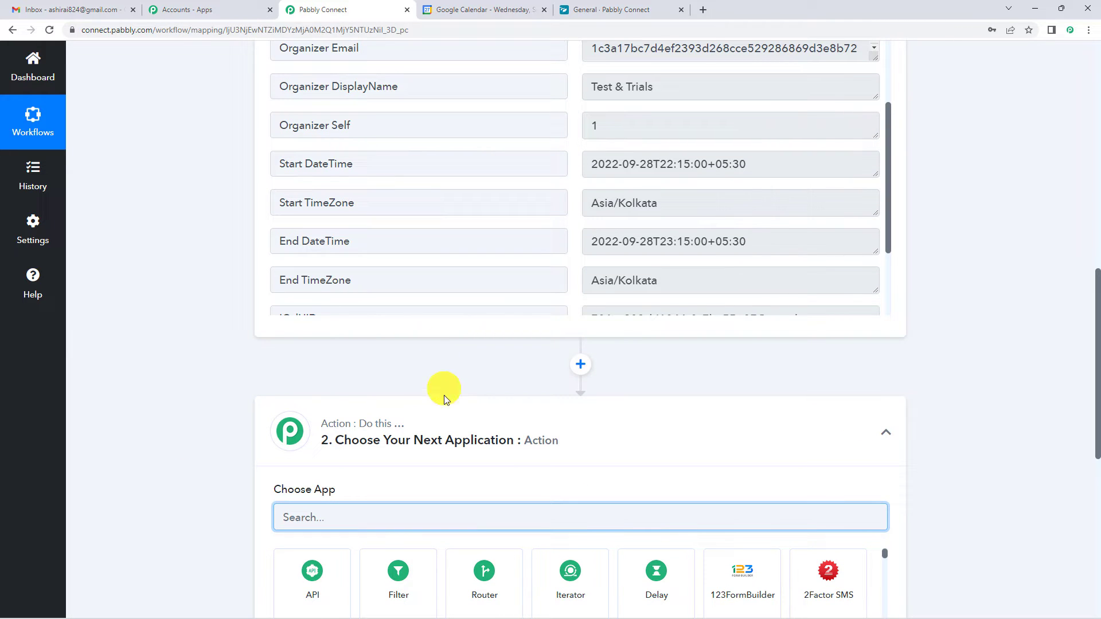
scroll(442, 387, down, 3)
scroll(254, 239, up, 4)
scroll(254, 238, up, 10)
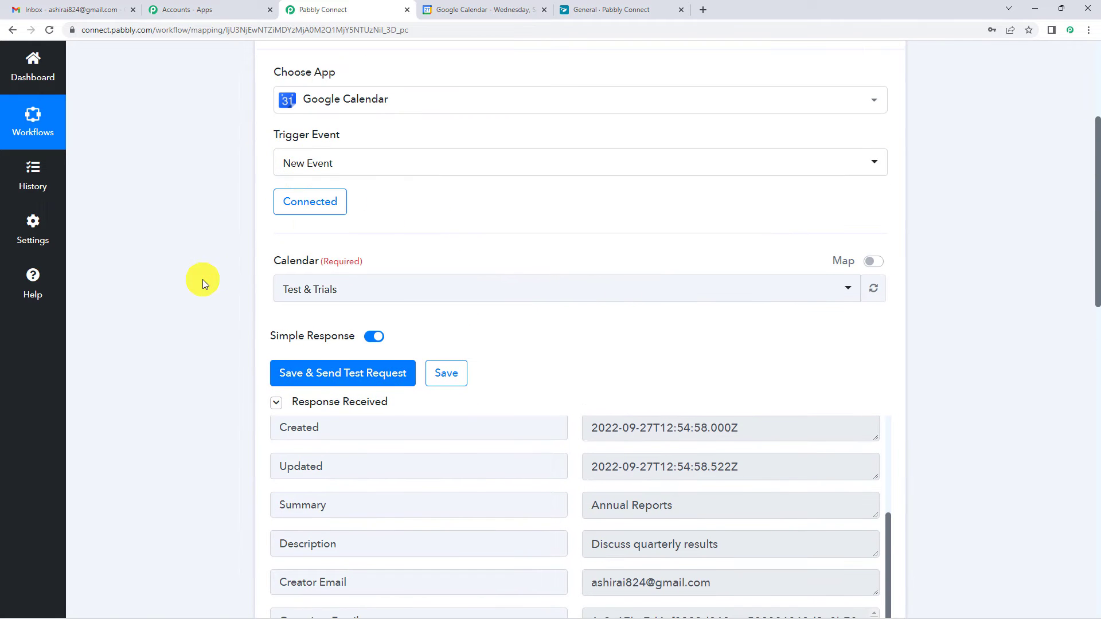
scroll(204, 281, down, 4)
scroll(202, 279, down, 5)
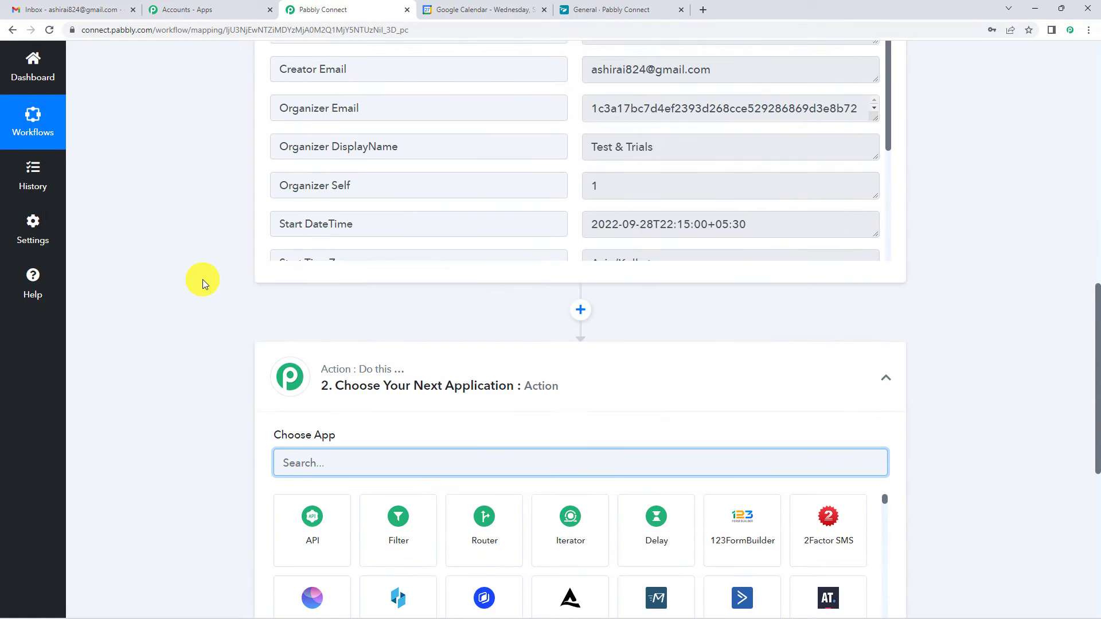
scroll(202, 279, down, 4)
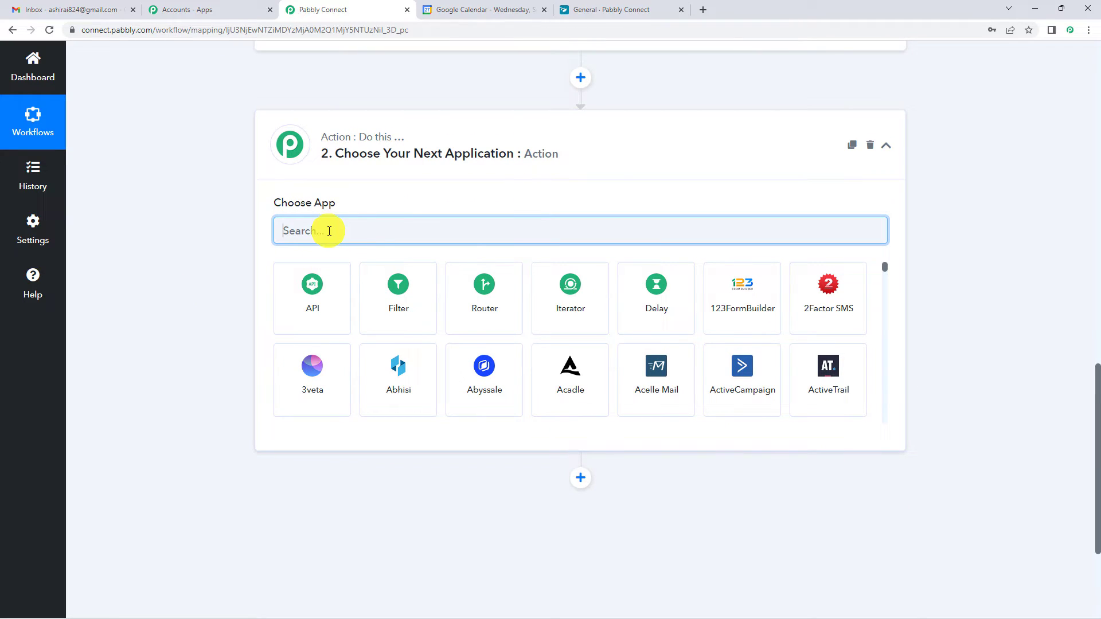
text(d)
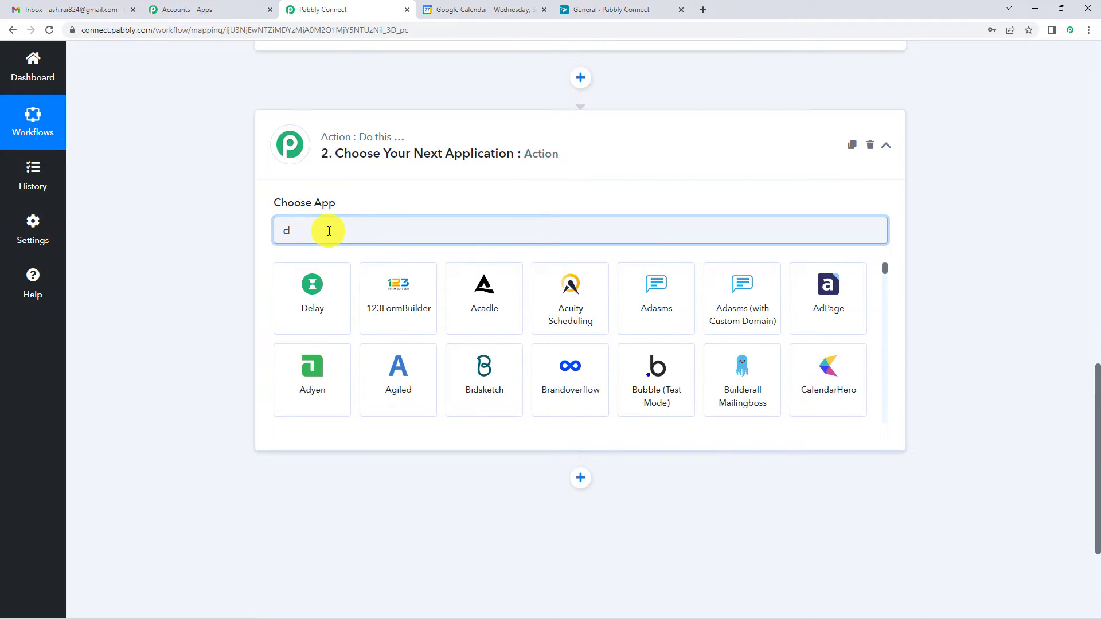
key(BackSpace)
text(date)
click(322, 282)
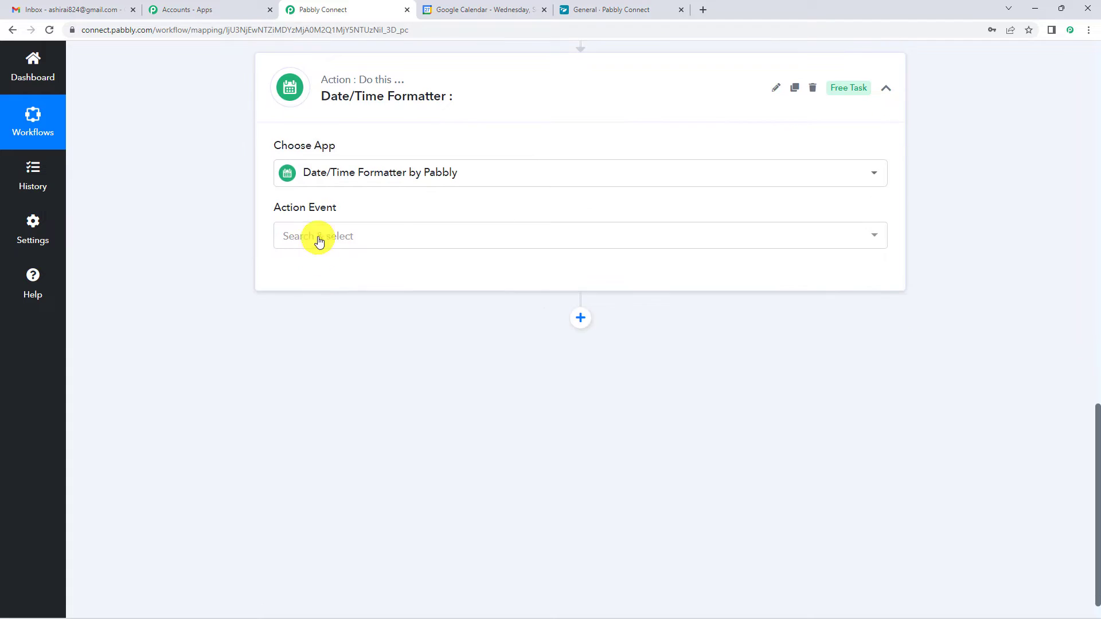
Set the Date/Time Formatter's action event to Add/Subtract Time and connect it
click(319, 243)
click(258, 339)
click(307, 266)
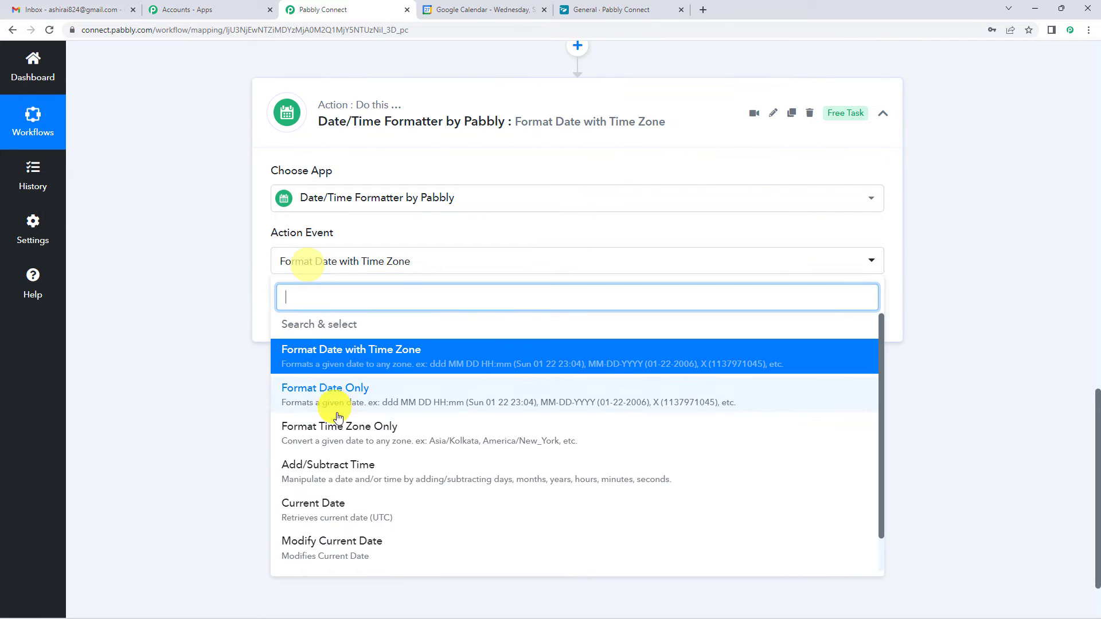
click(329, 480)
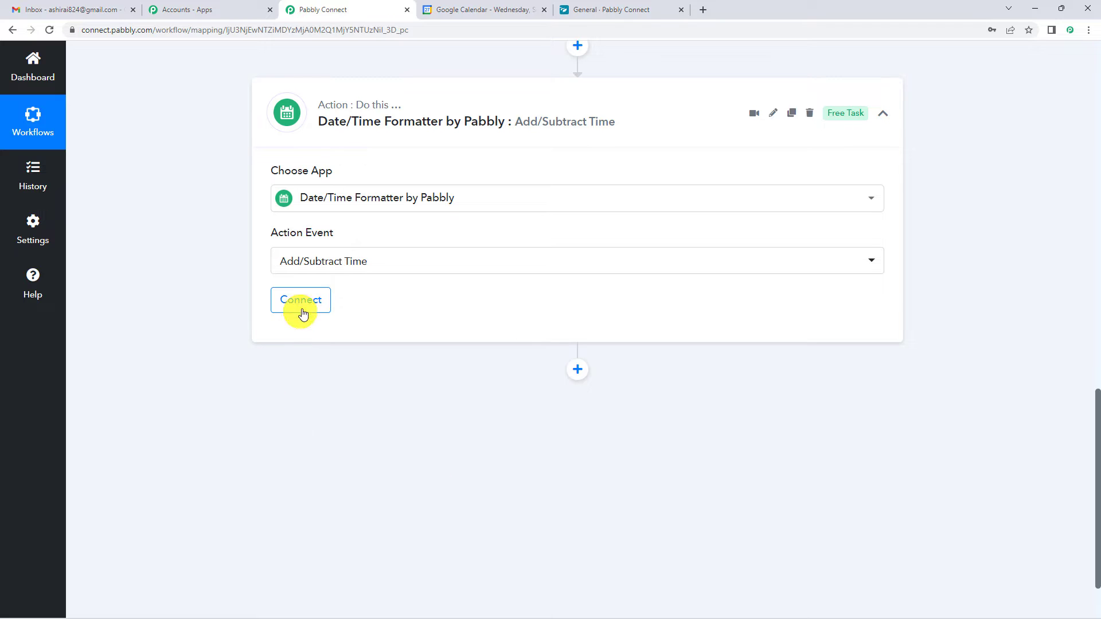
click(302, 306)
Examine the ISO 8601 example formats given for the Enter Date field
scroll(360, 298, down, 1)
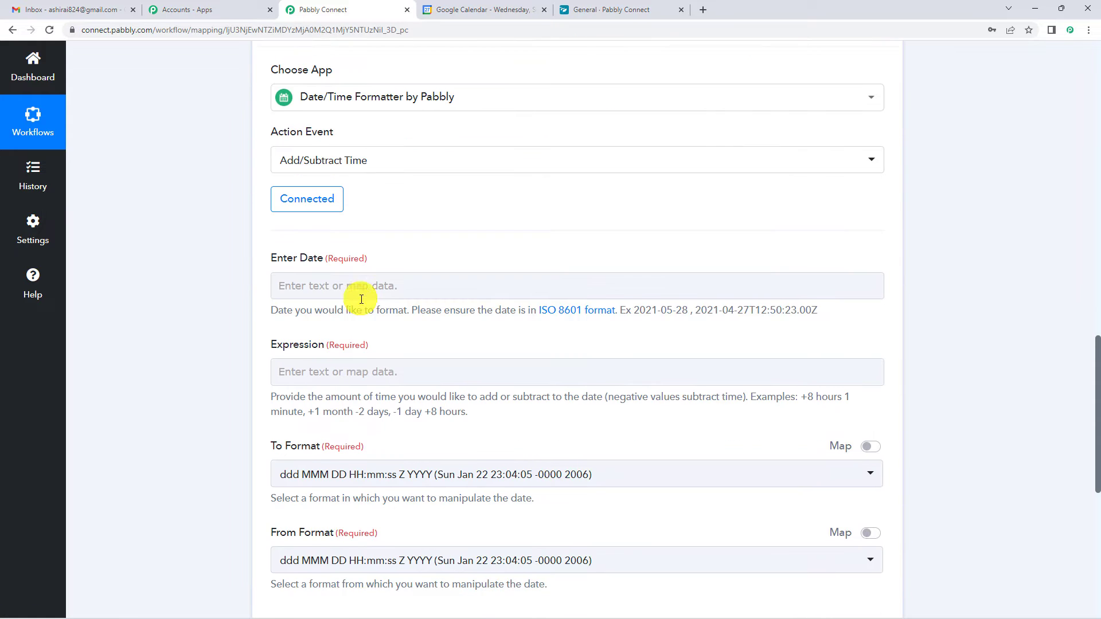
scroll(360, 298, down, 1)
click(340, 281)
click(446, 219)
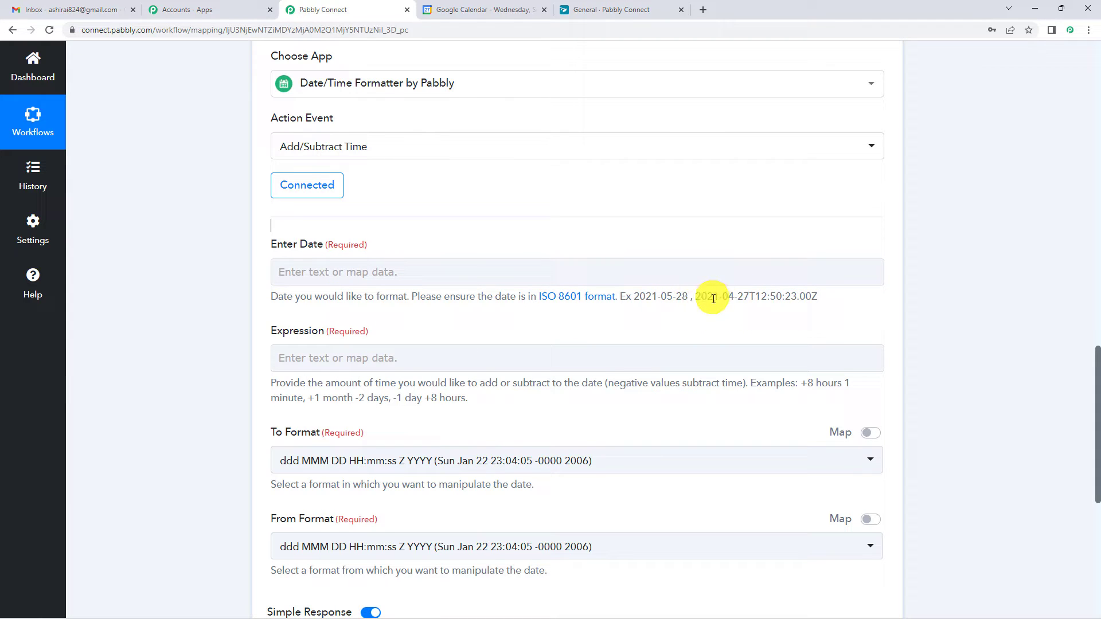
drag(693, 296, 827, 293)
click(736, 302)
drag(759, 297, 827, 296)
Map the Google Calendar event's Start DateTime into the Enter Date field
click(408, 271)
click(370, 376)
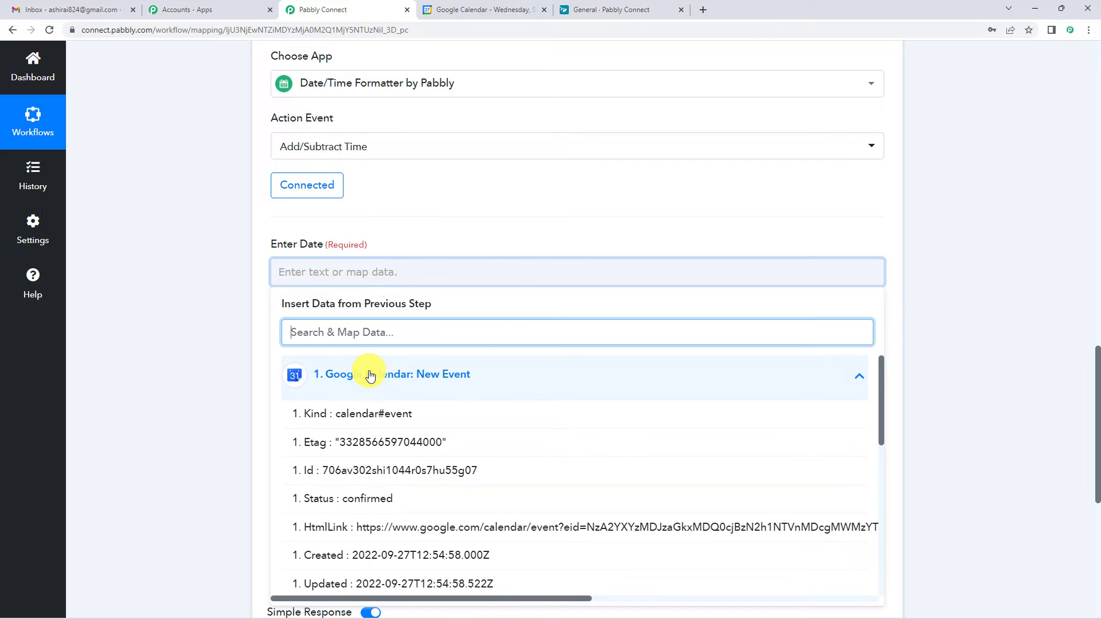
scroll(418, 366, down, 1)
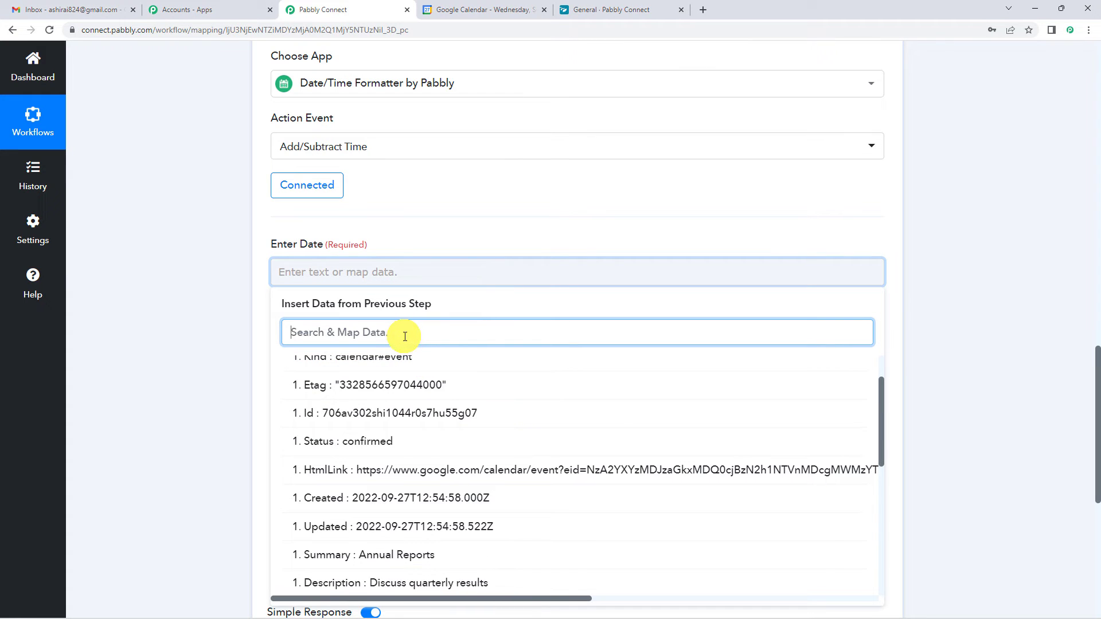
text(star)
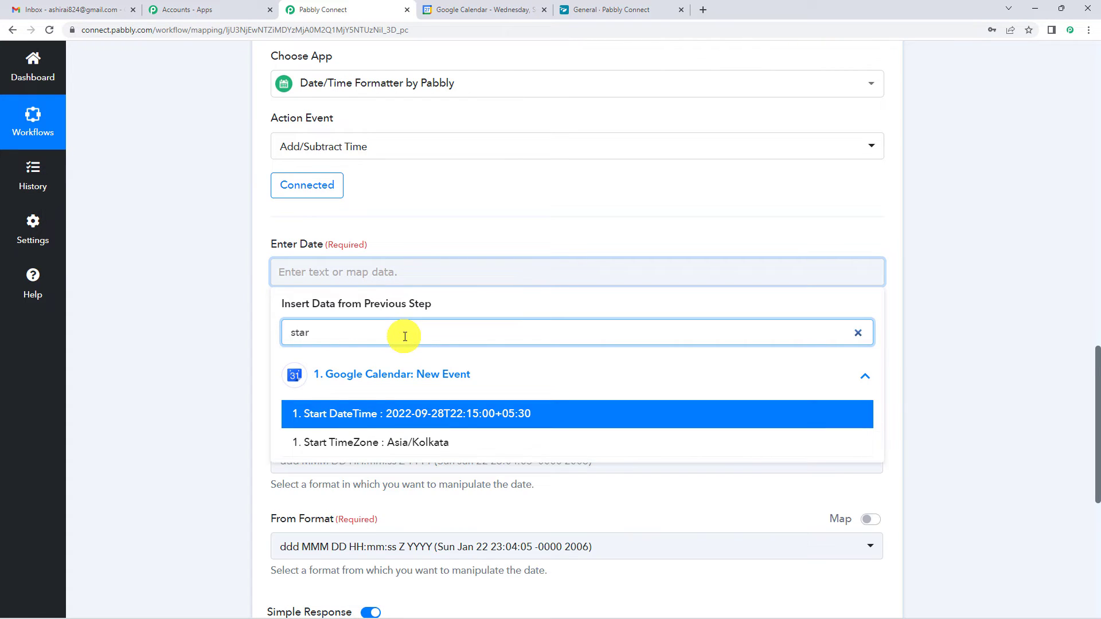
click(451, 414)
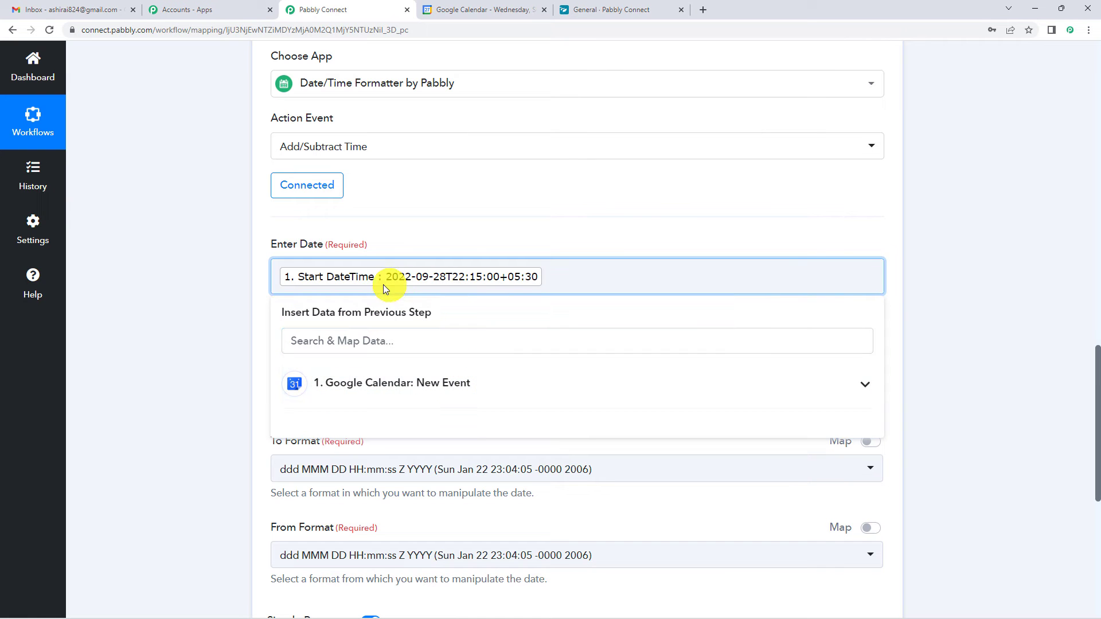
click(491, 221)
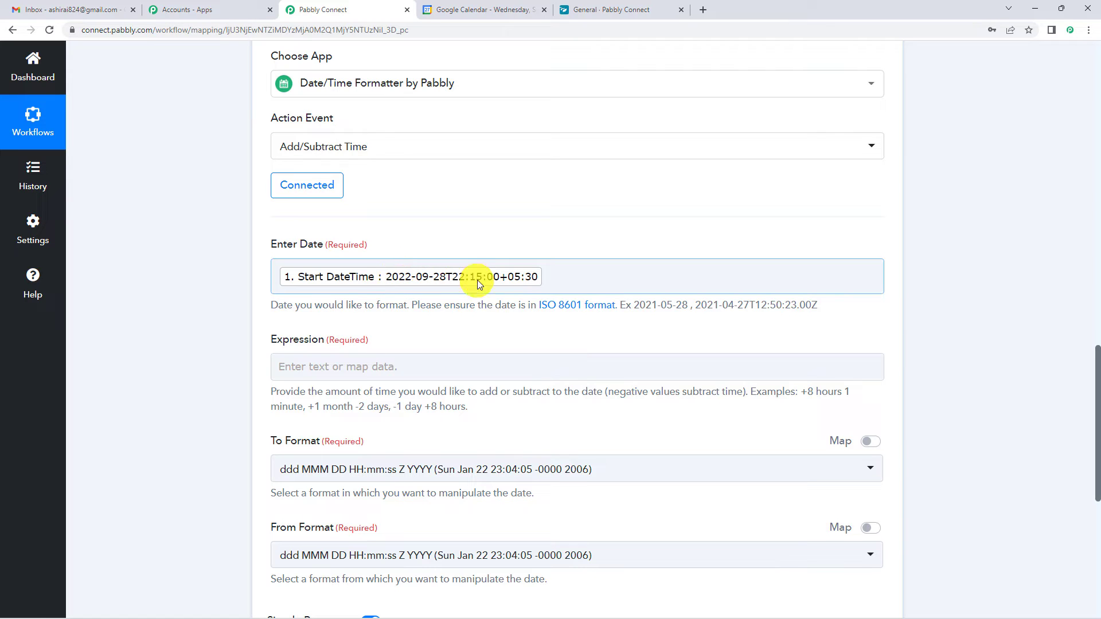
Read the guidance on adding or subtracting time, and set the Expression to "-1 day"
scroll(441, 222, down, 2)
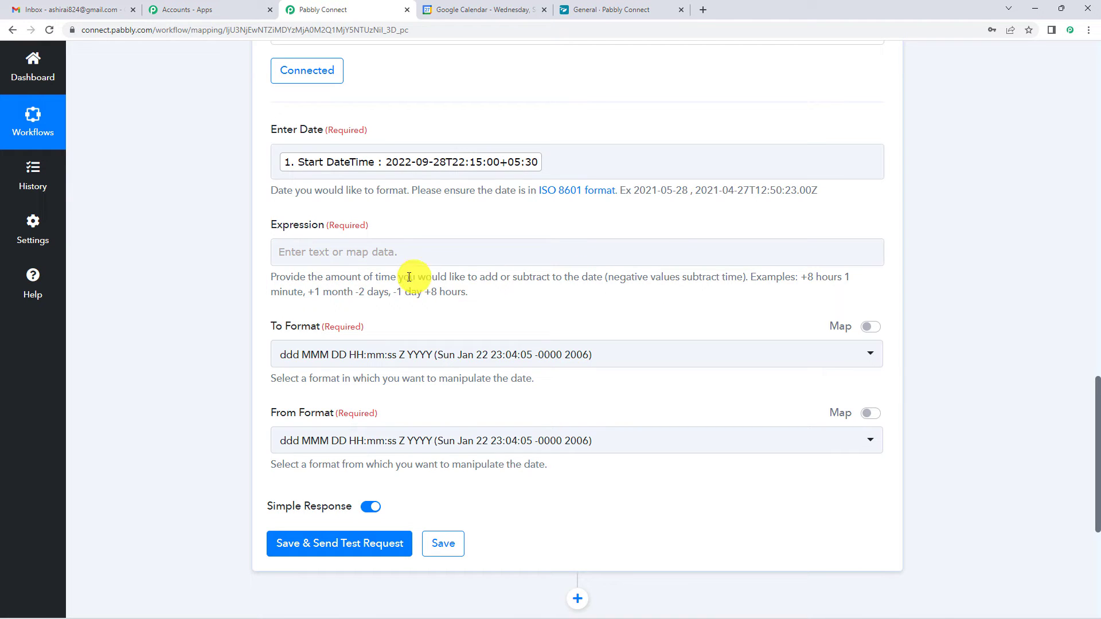
drag(329, 278, 821, 274)
click(763, 292)
click(814, 279)
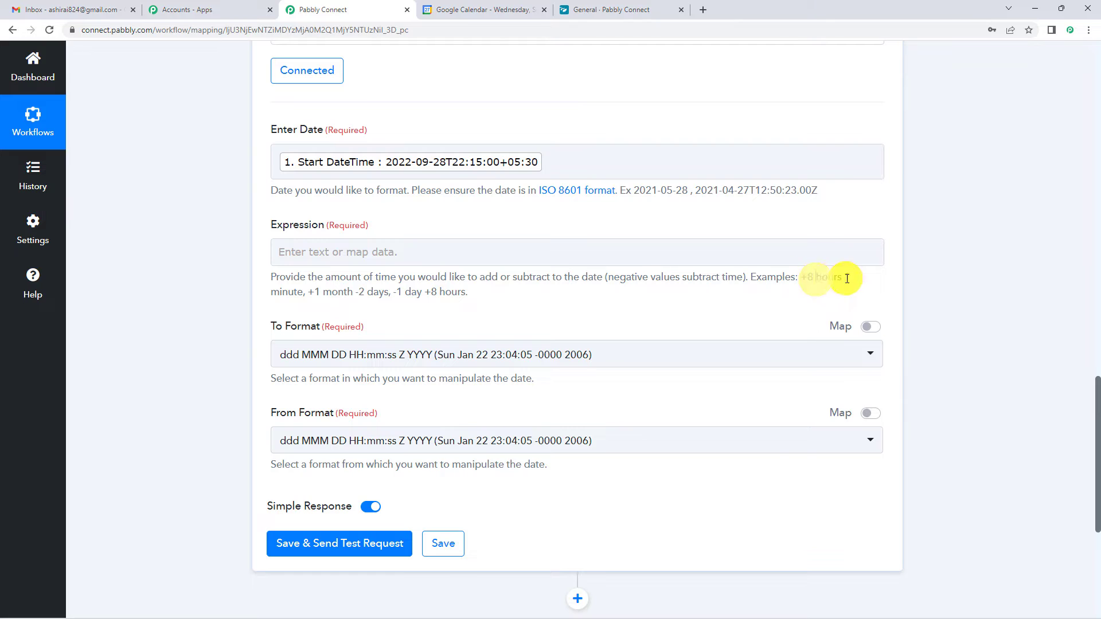
click(309, 254)
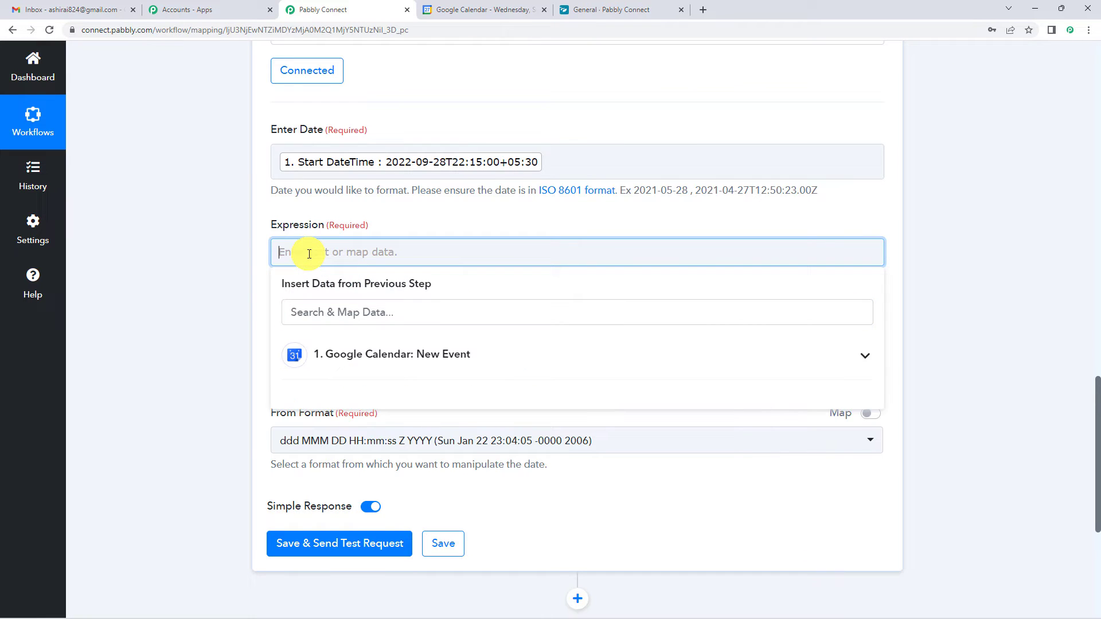
click(464, 213)
click(431, 250)
scroll(431, 249, up, 1)
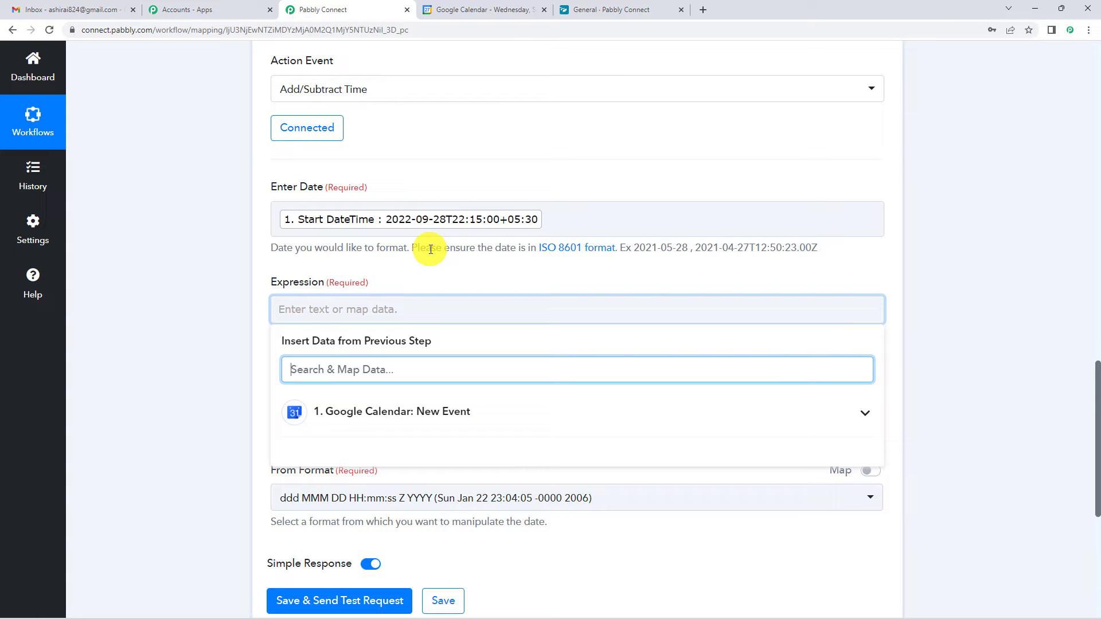
scroll(431, 250, down, 1)
click(394, 253)
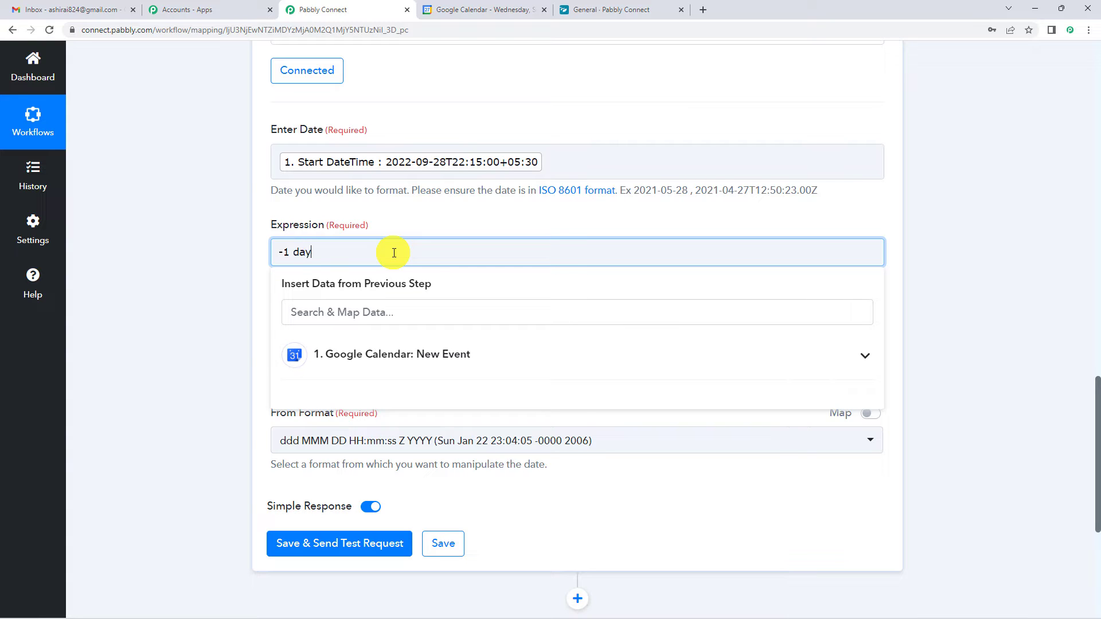
click(396, 231)
scroll(397, 231, down, 2)
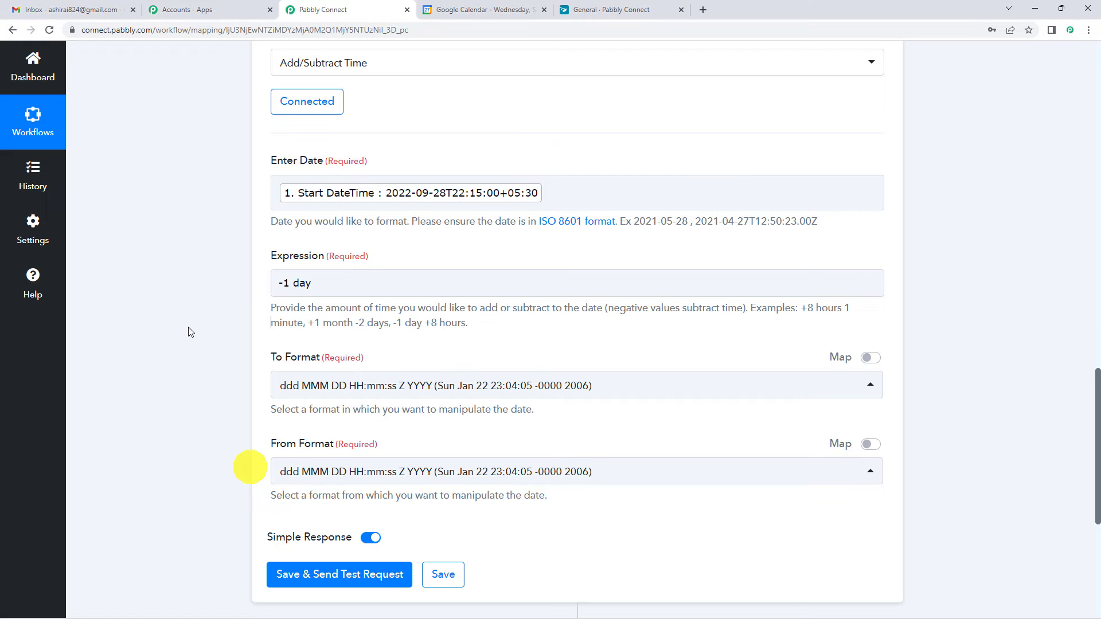
scroll(228, 287, down, 2)
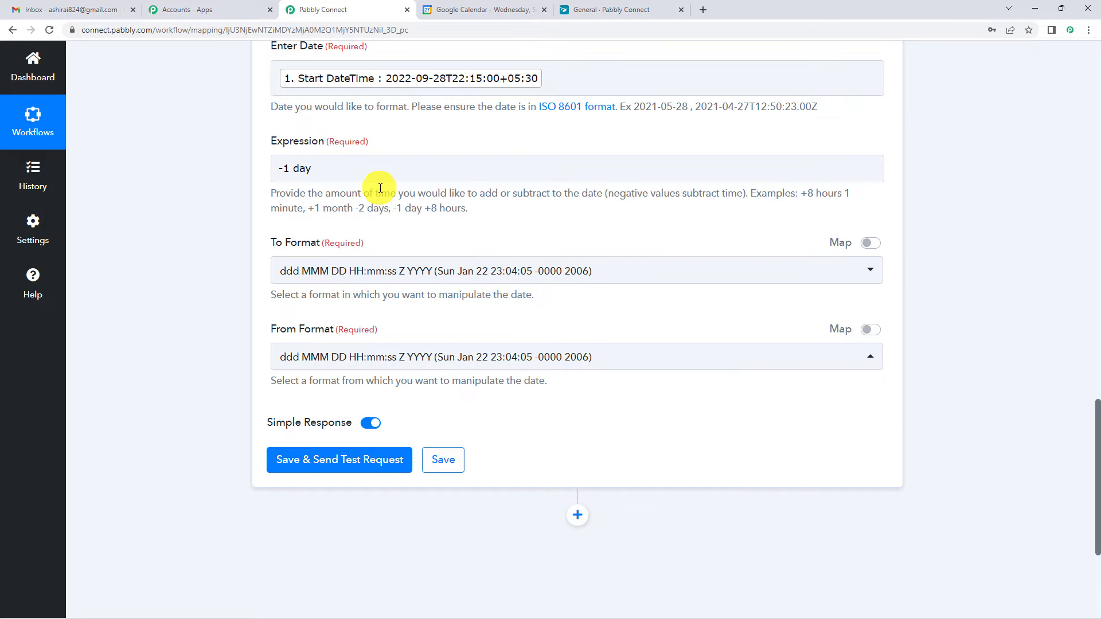
scroll(401, 189, up, 1)
click(344, 333)
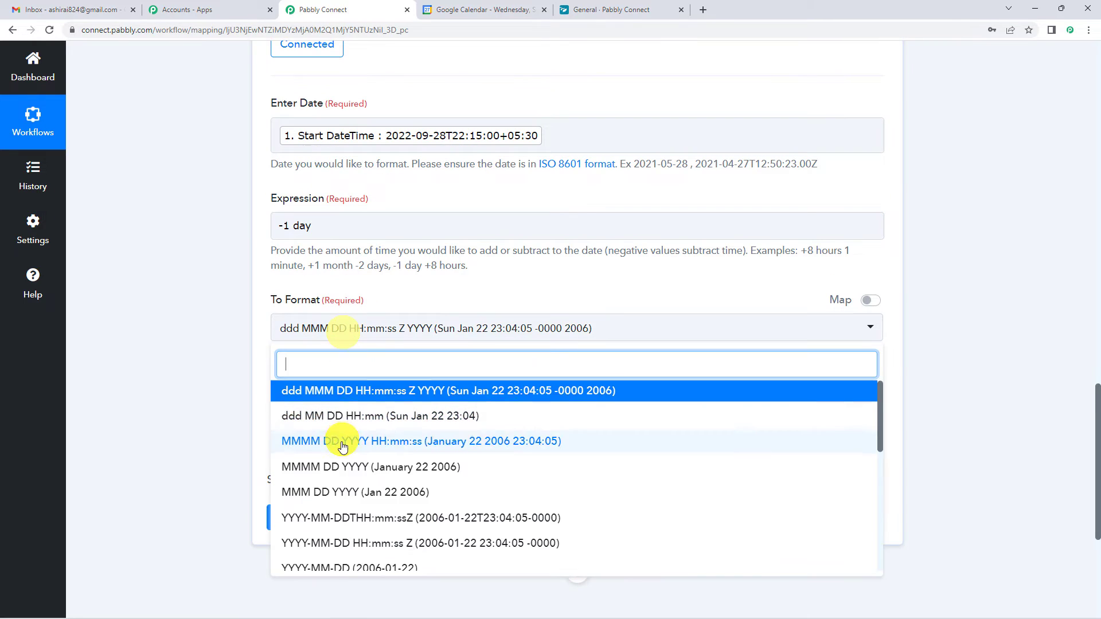
scroll(328, 479, down, 2)
scroll(328, 479, down, 4)
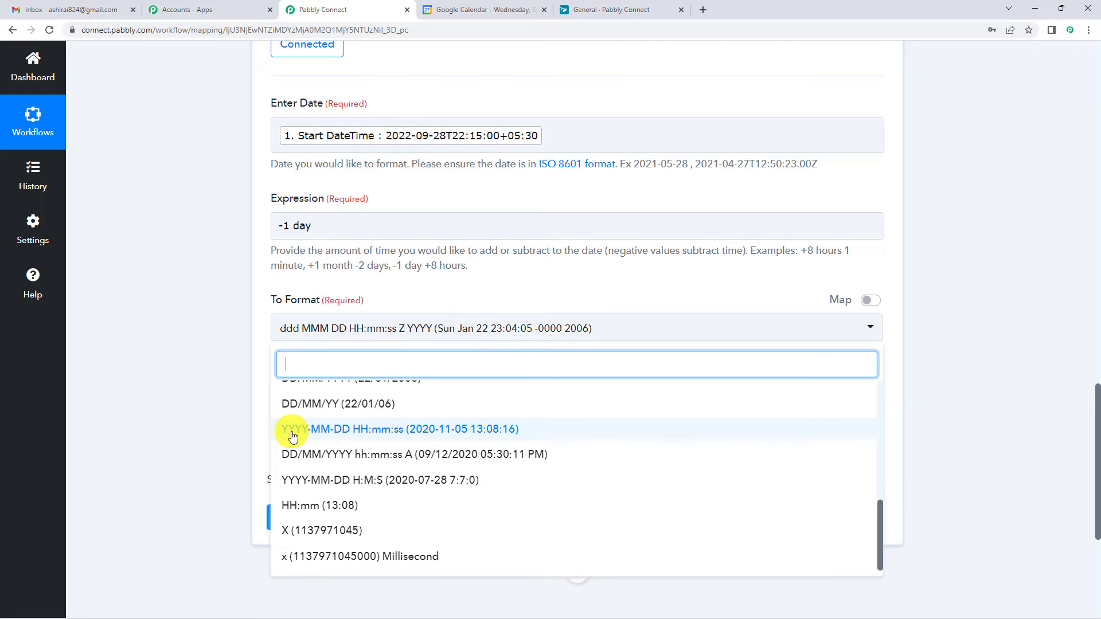
click(383, 438)
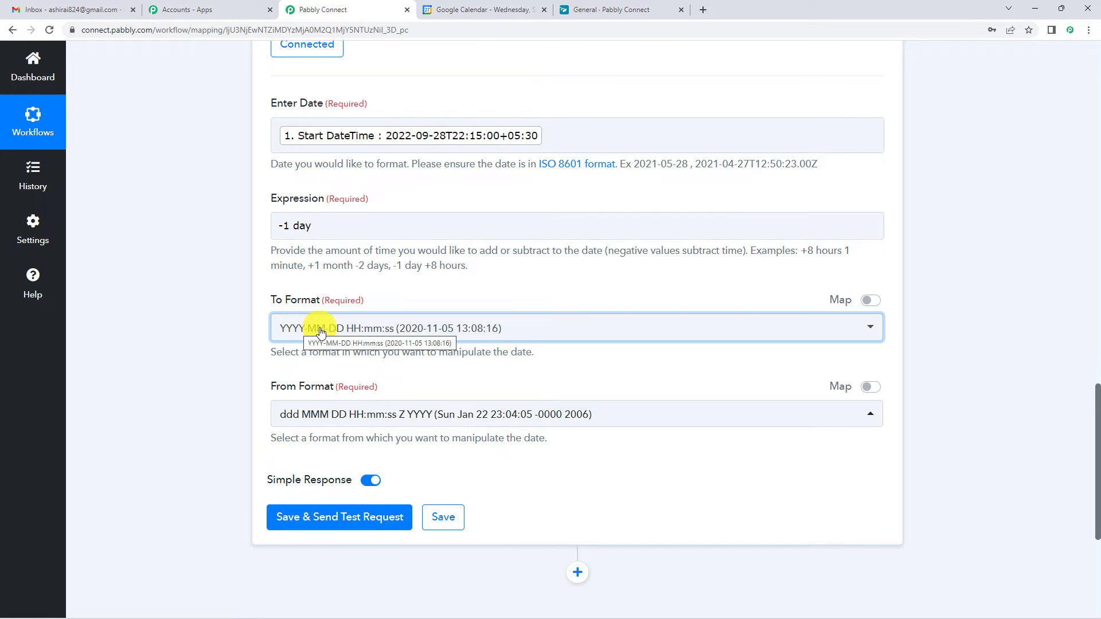
scroll(411, 273, down, 2)
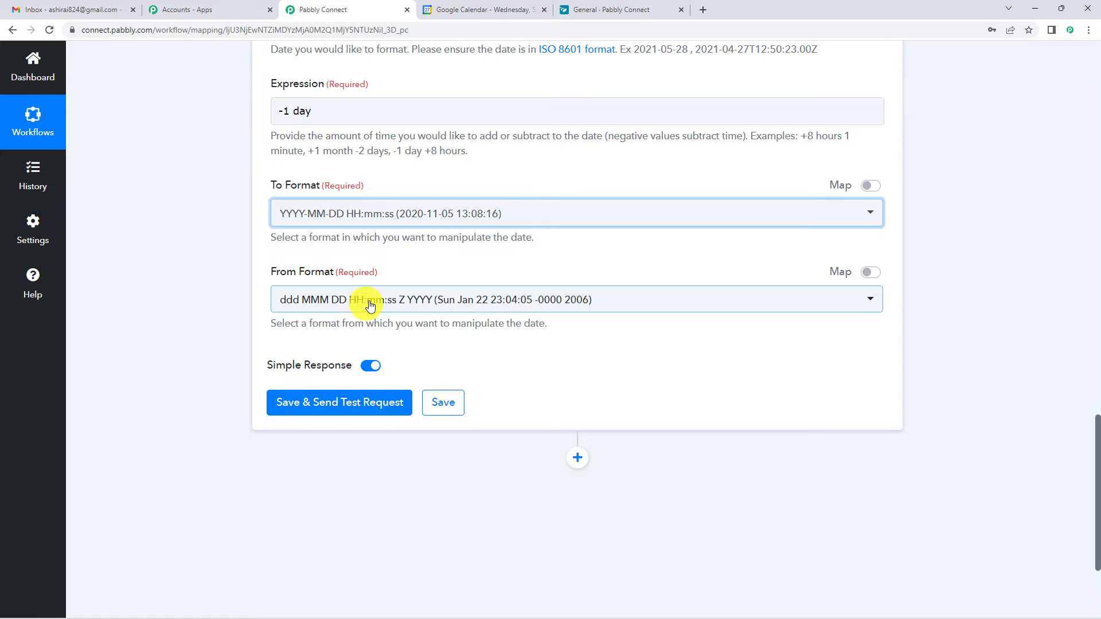
Set the formatter's From Format to YYYY-MM-DDTHH:mm:ssZ (2006-01-22T23:04:05-0000)
click(369, 307)
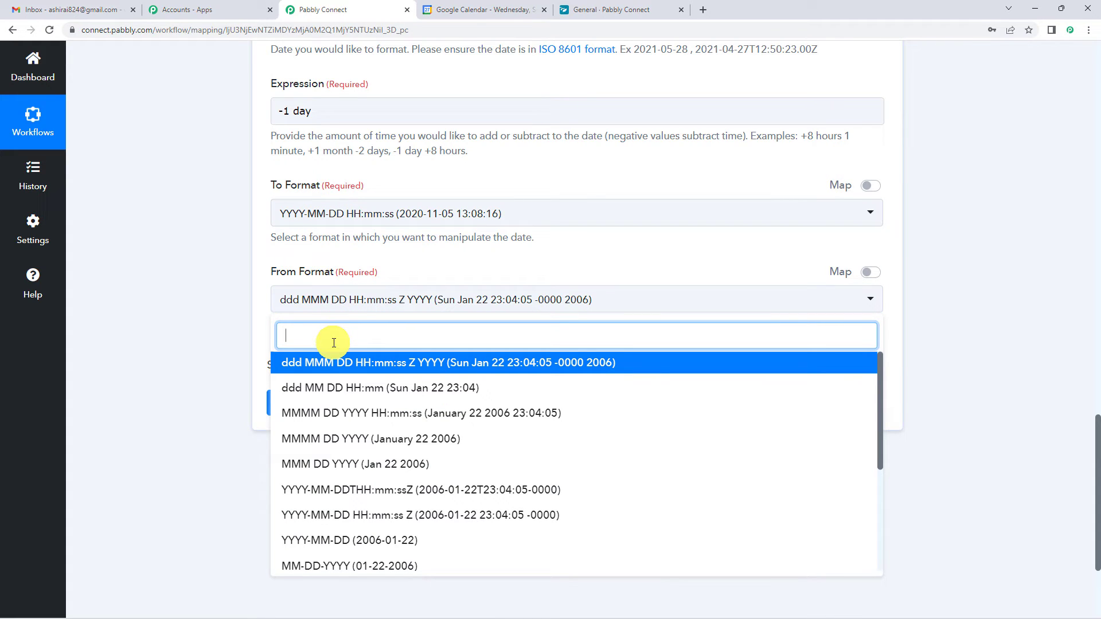
text(y)
key(BackSpace)
text(YYYY)
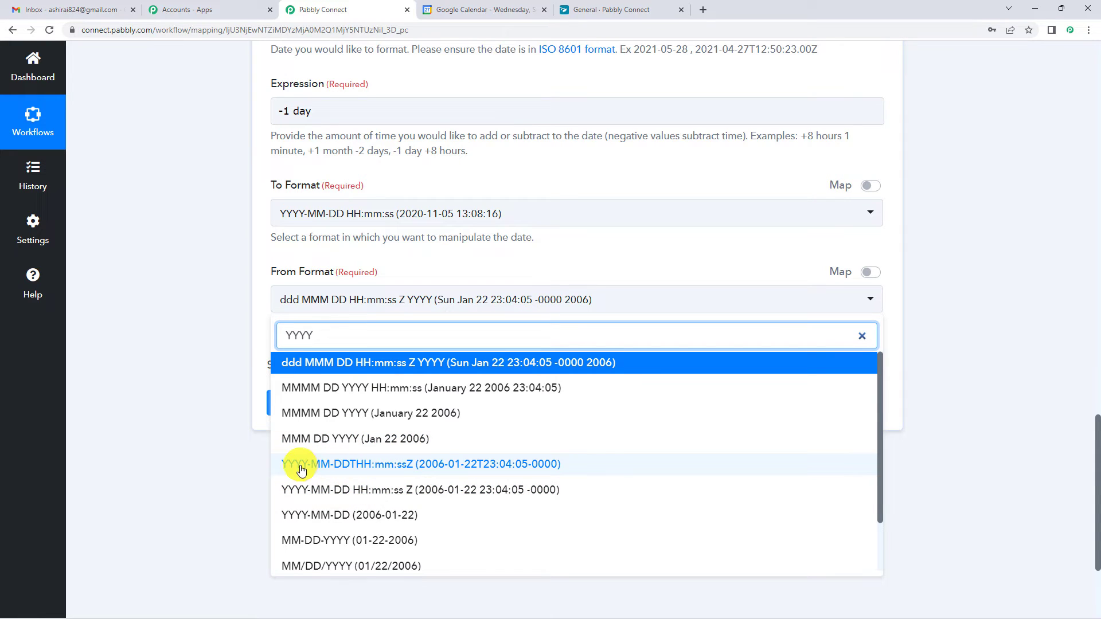
click(364, 465)
Save the Date/Time Formatter step and send a test request to get its response
scroll(356, 252, up, 2)
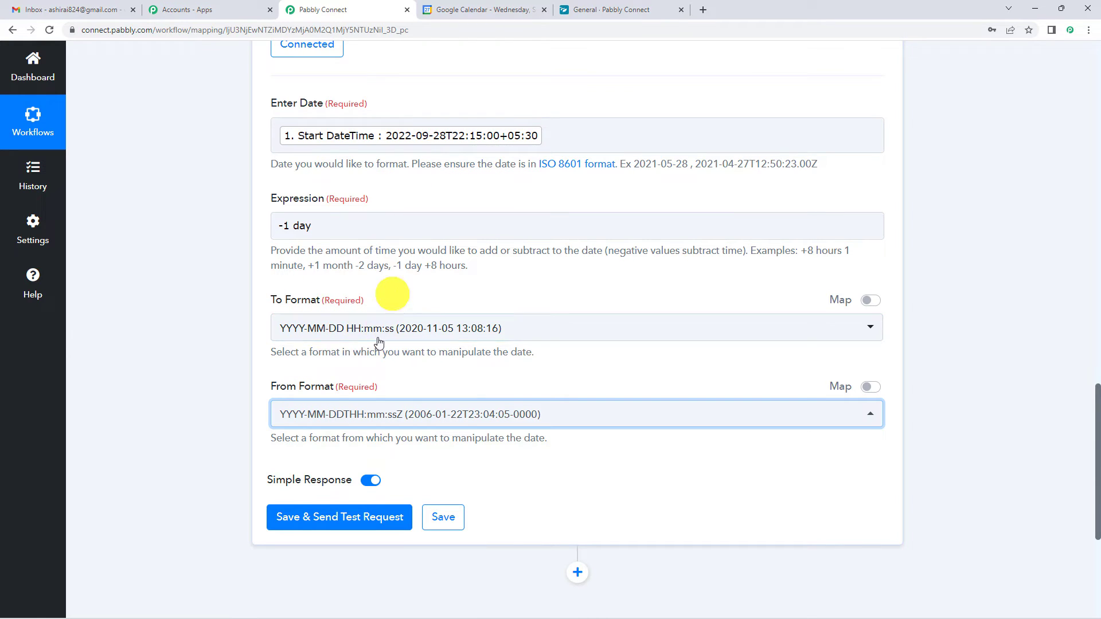
click(335, 517)
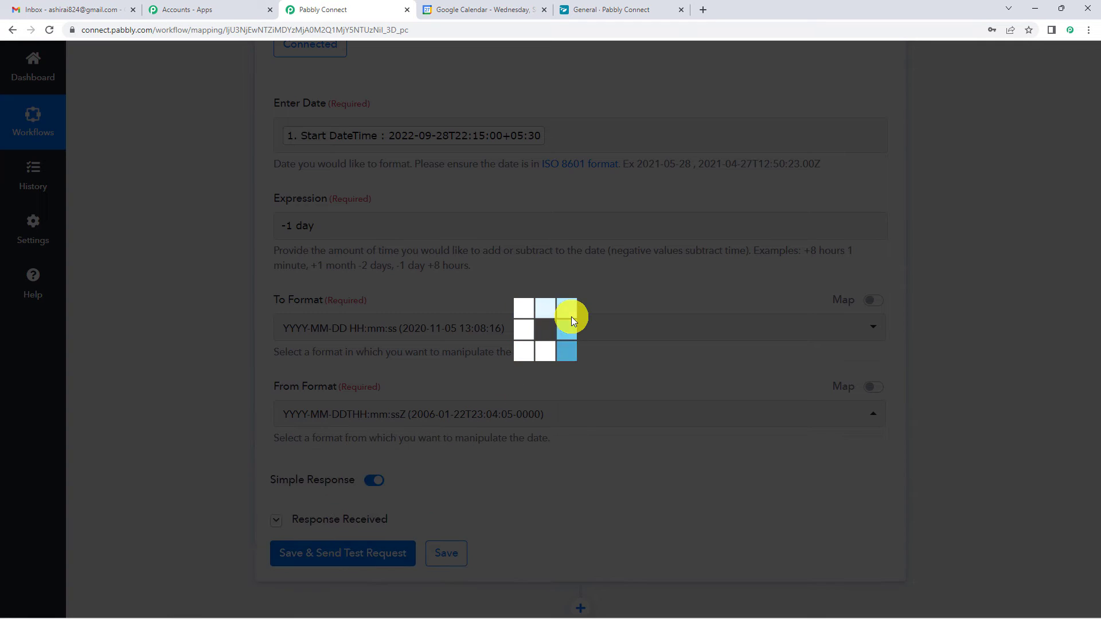
scroll(570, 317, down, 4)
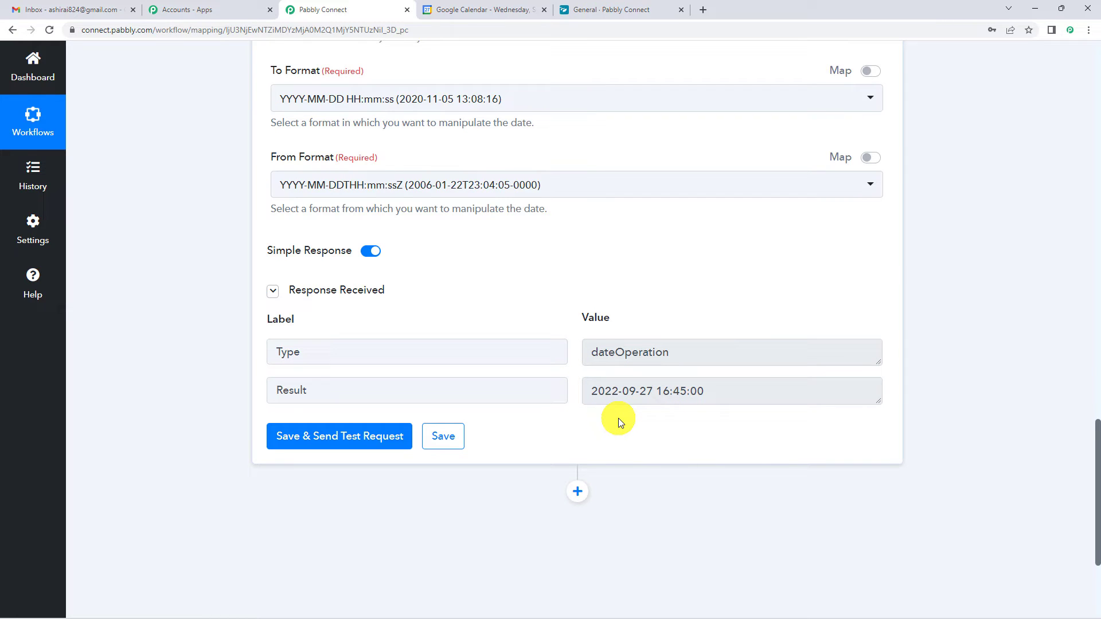
Compare the formatter's test result with the Start DateTime and time zone in the Google Calendar trigger's response
scroll(185, 364, up, 6)
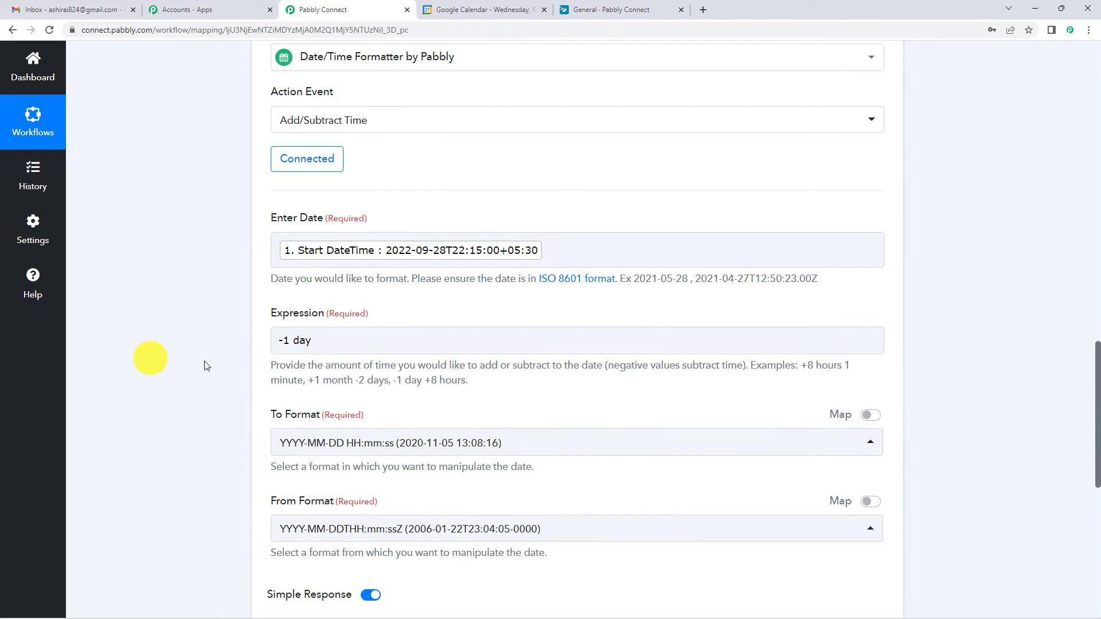
scroll(214, 363, up, 10)
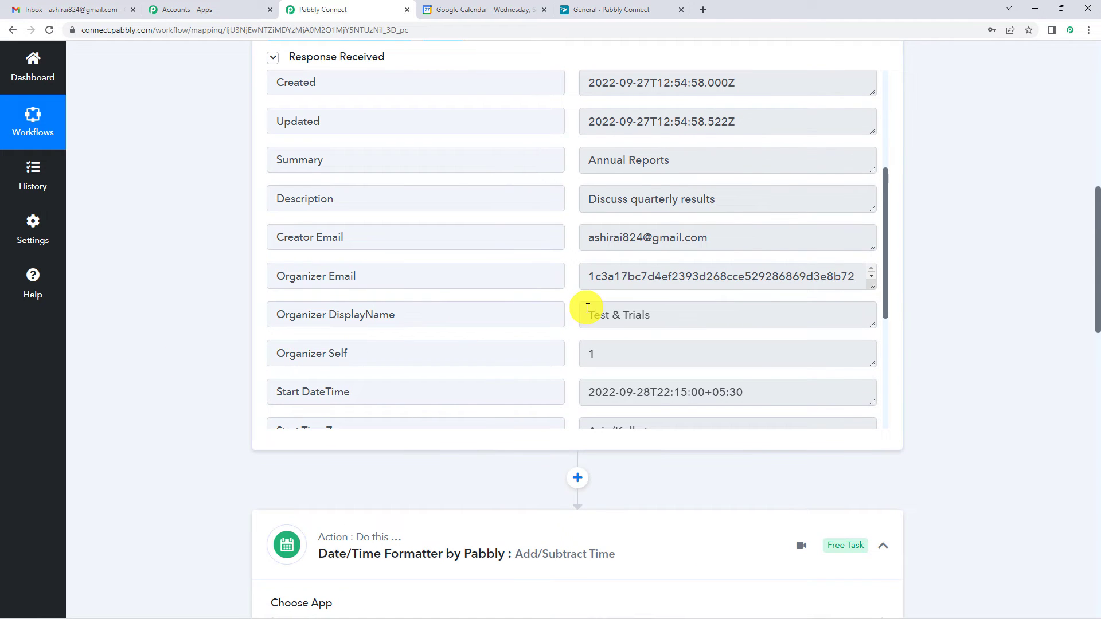
scroll(588, 307, down, 3)
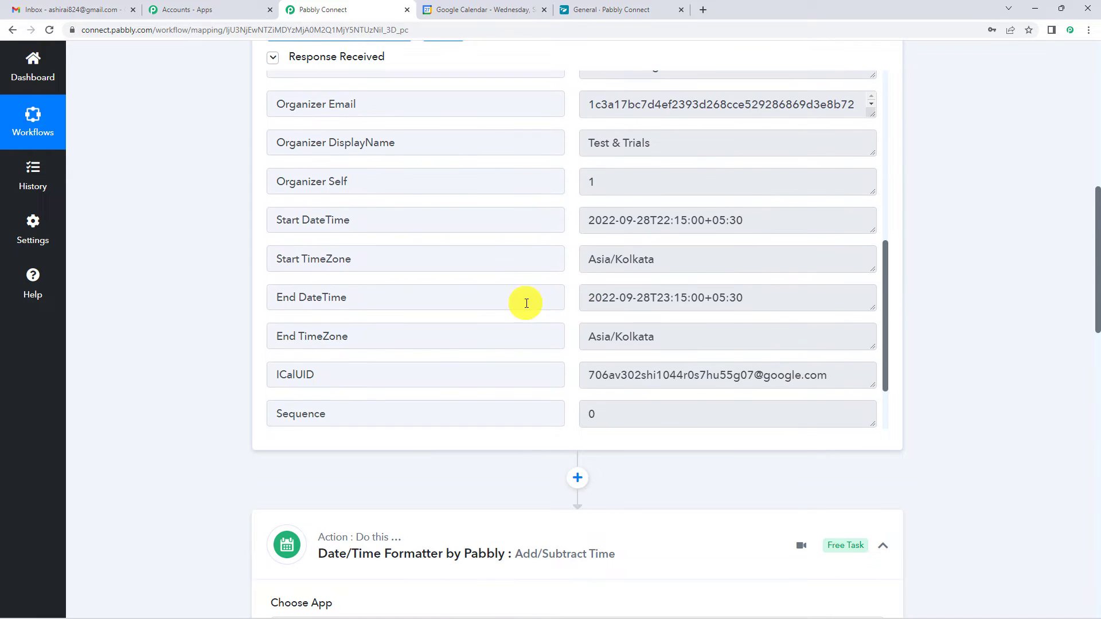
scroll(526, 303, up, 1)
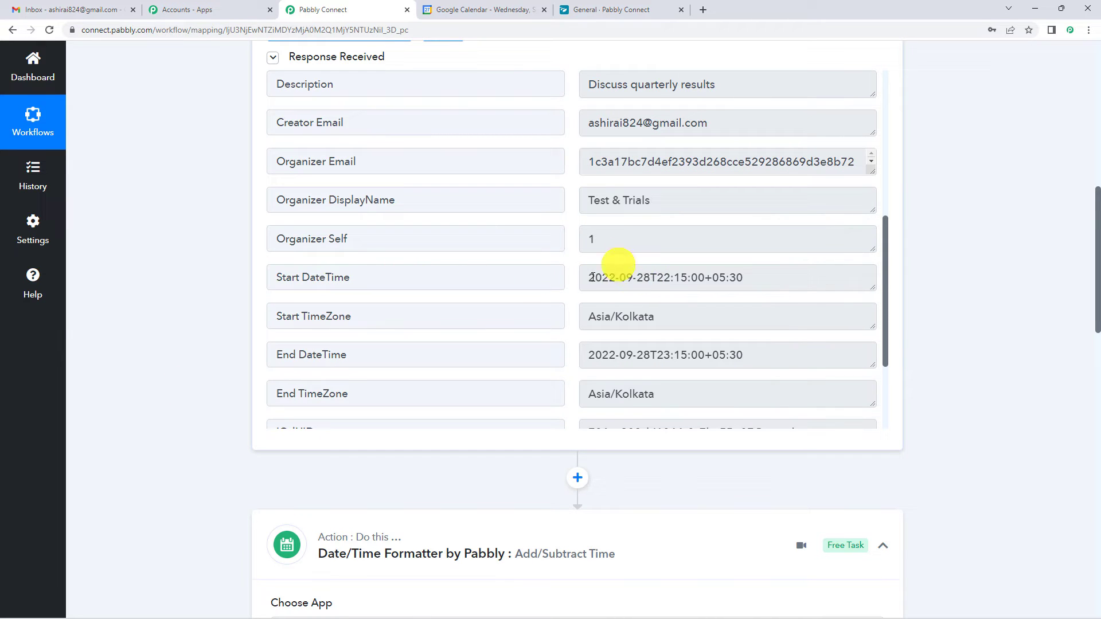
scroll(195, 260, down, 10)
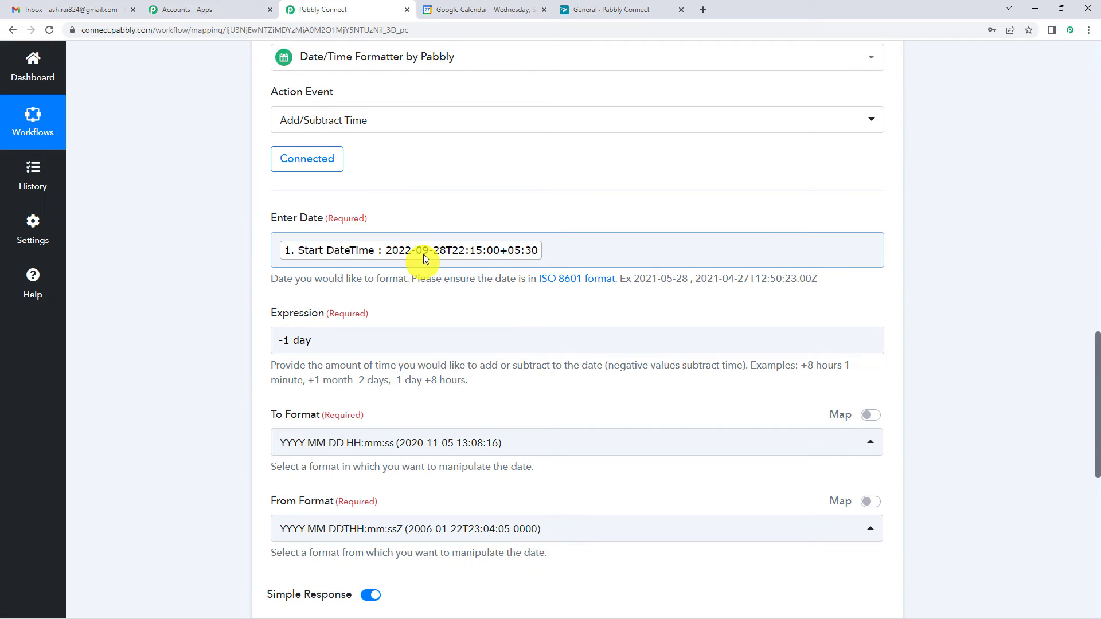
scroll(431, 250, down, 3)
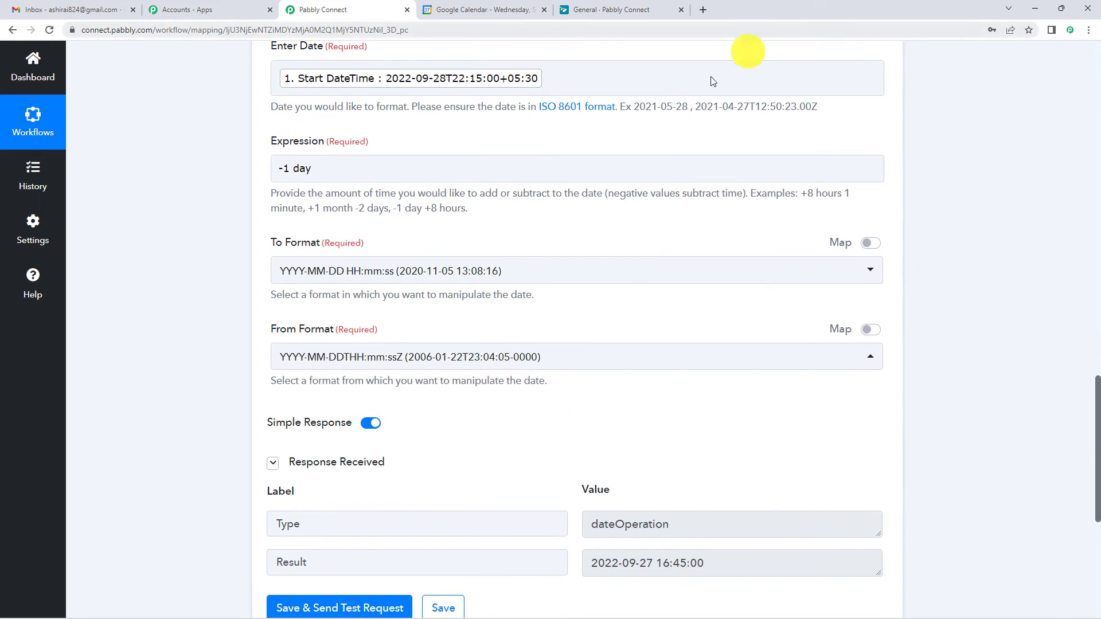
scroll(234, 253, down, 5)
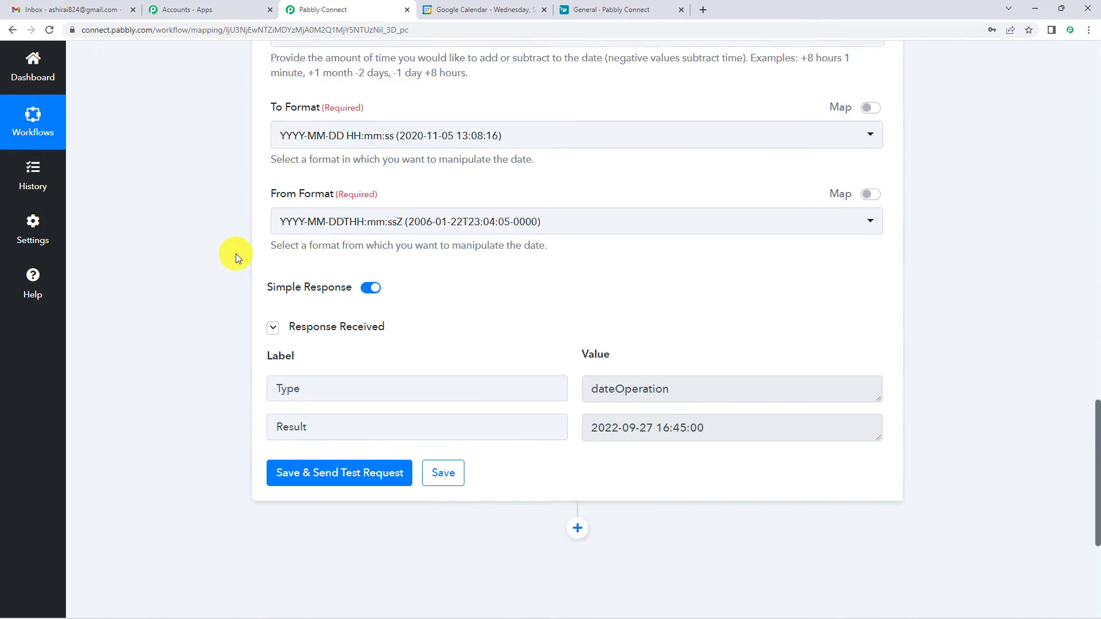
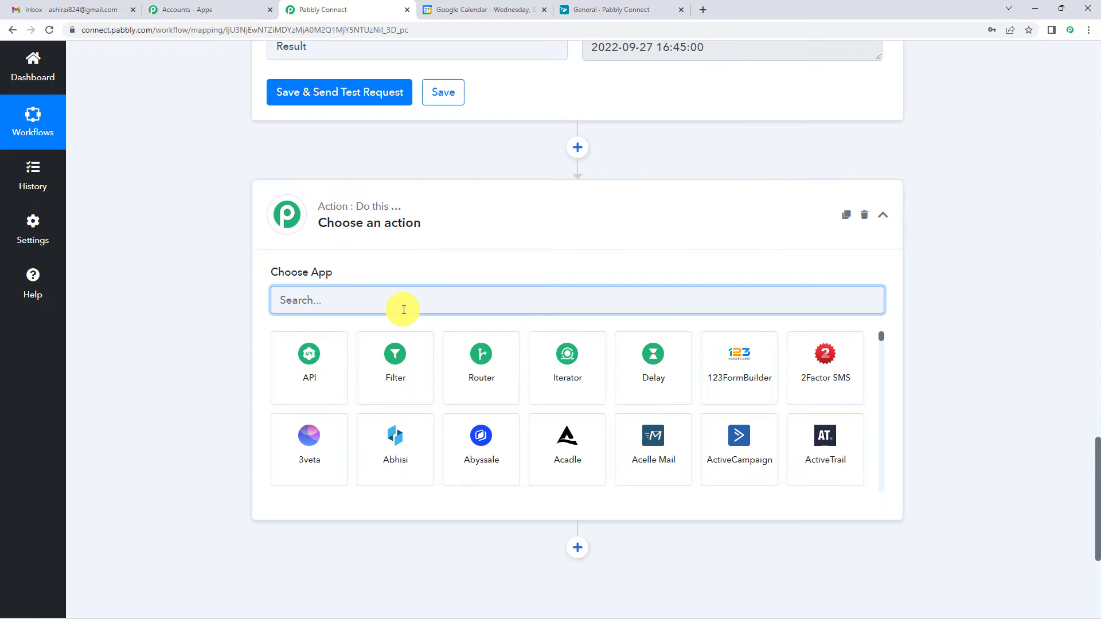
Add Delay by Pabbly as the action after the formatter and set its delay type to Delay Until
text(DELAY)
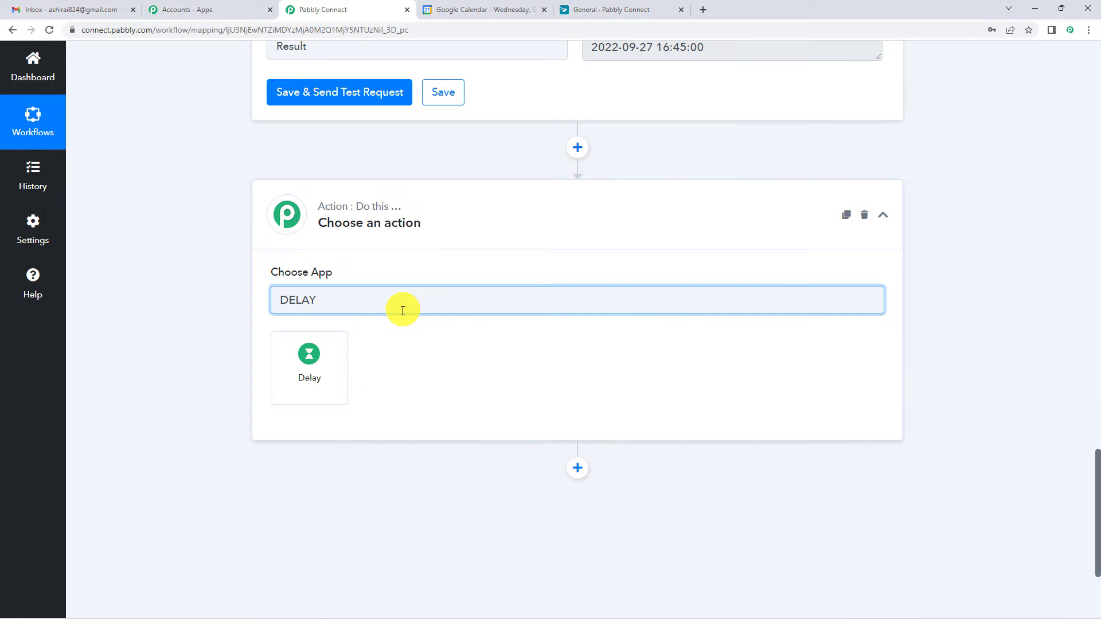
click(312, 374)
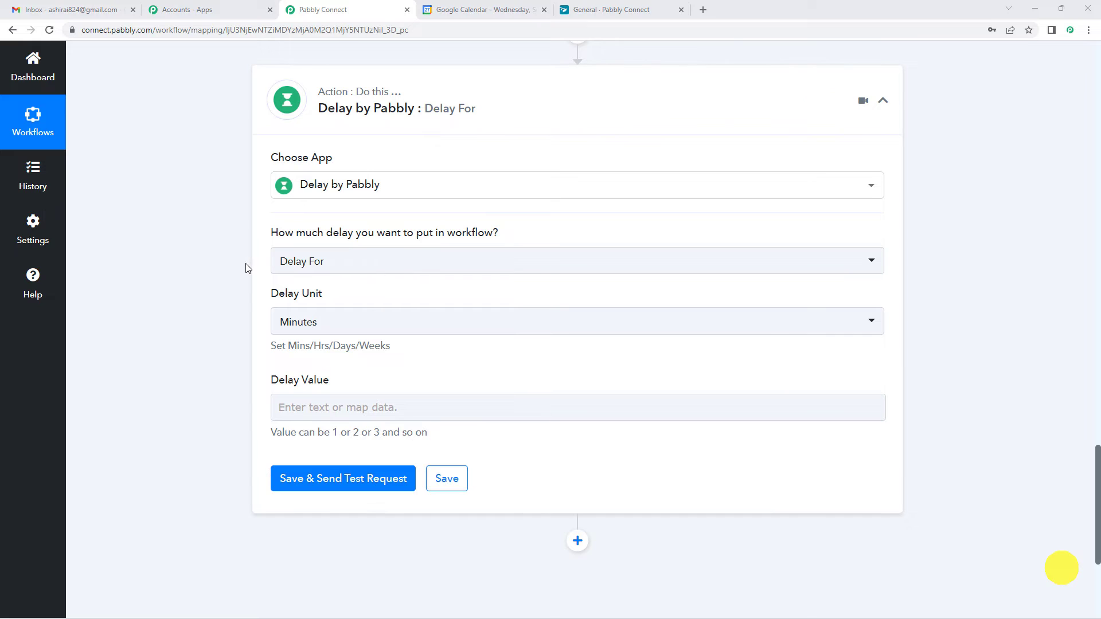
click(312, 263)
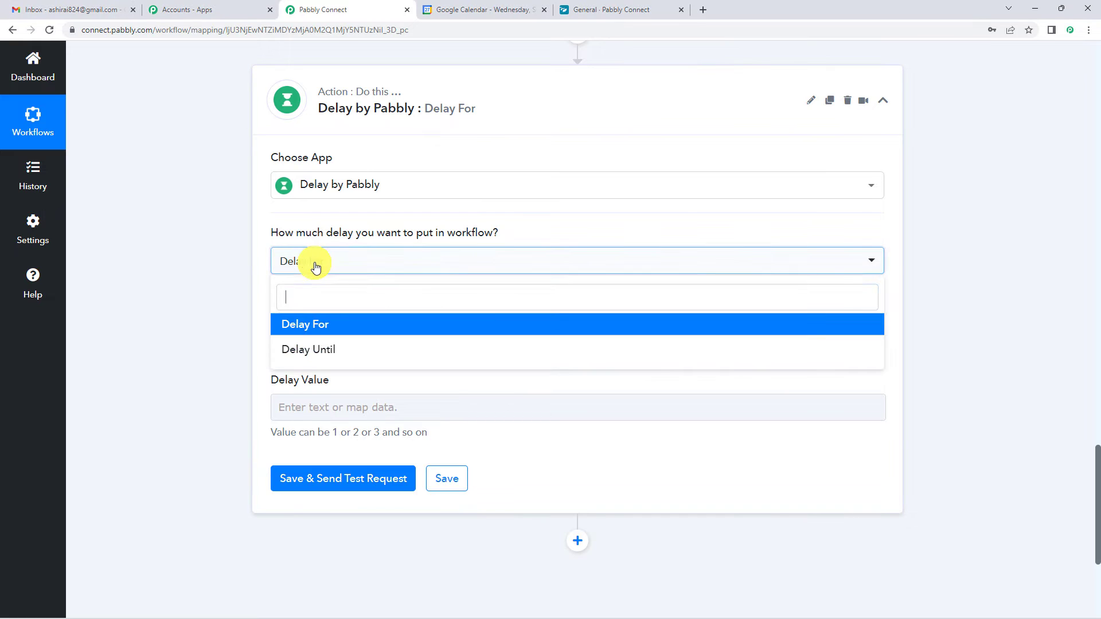
click(332, 355)
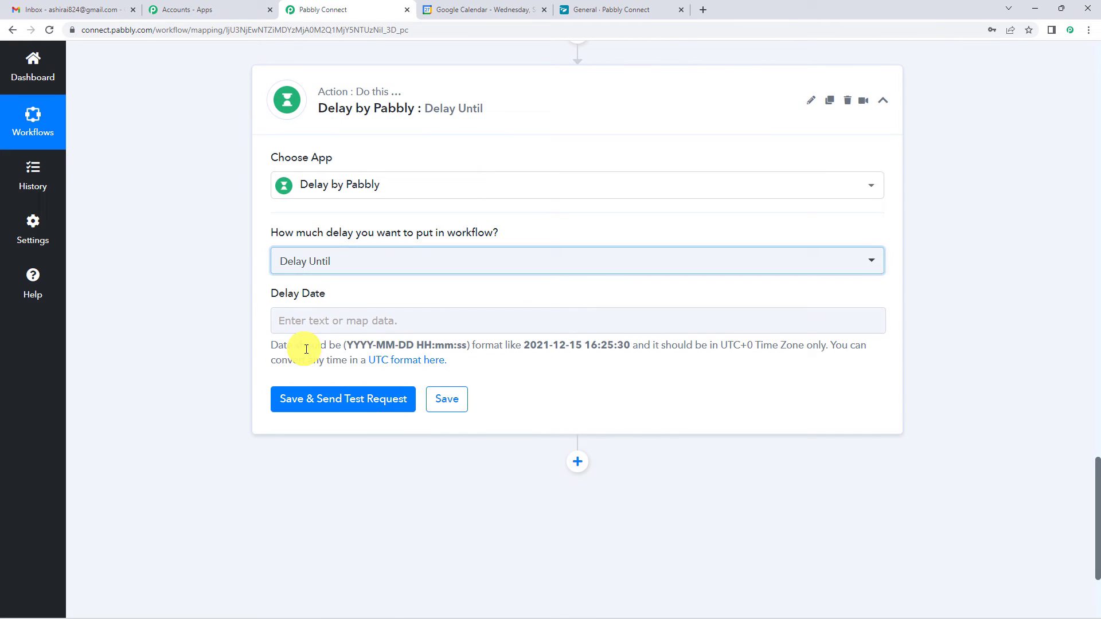
click(326, 263)
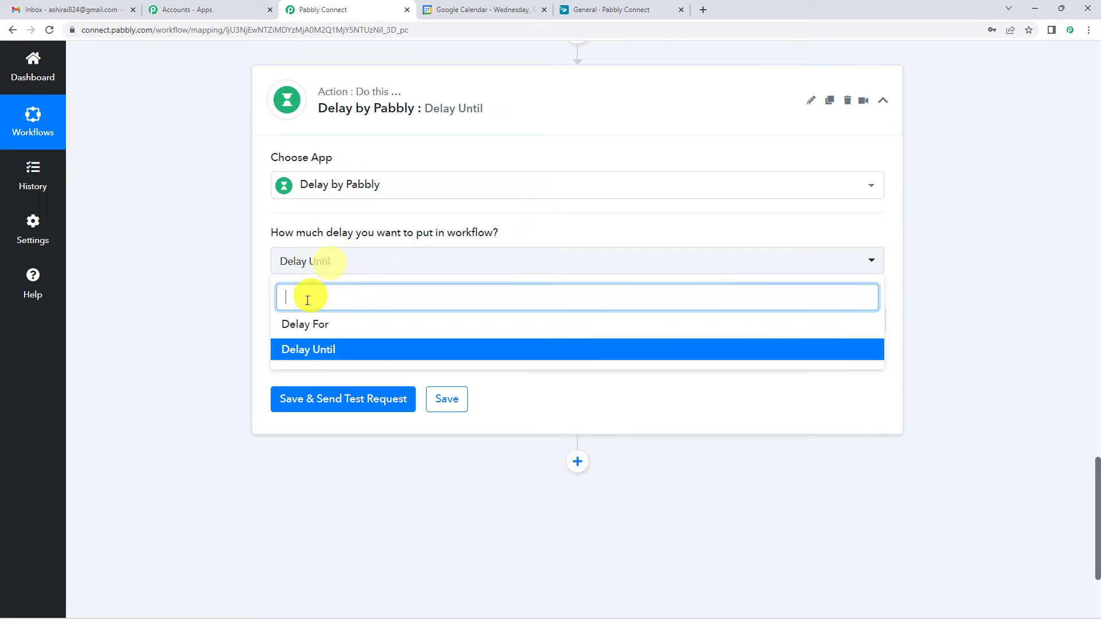
click(326, 352)
Map the Result of the Date/Time Formatter step into the Delay Date field
scroll(359, 258, down, 1)
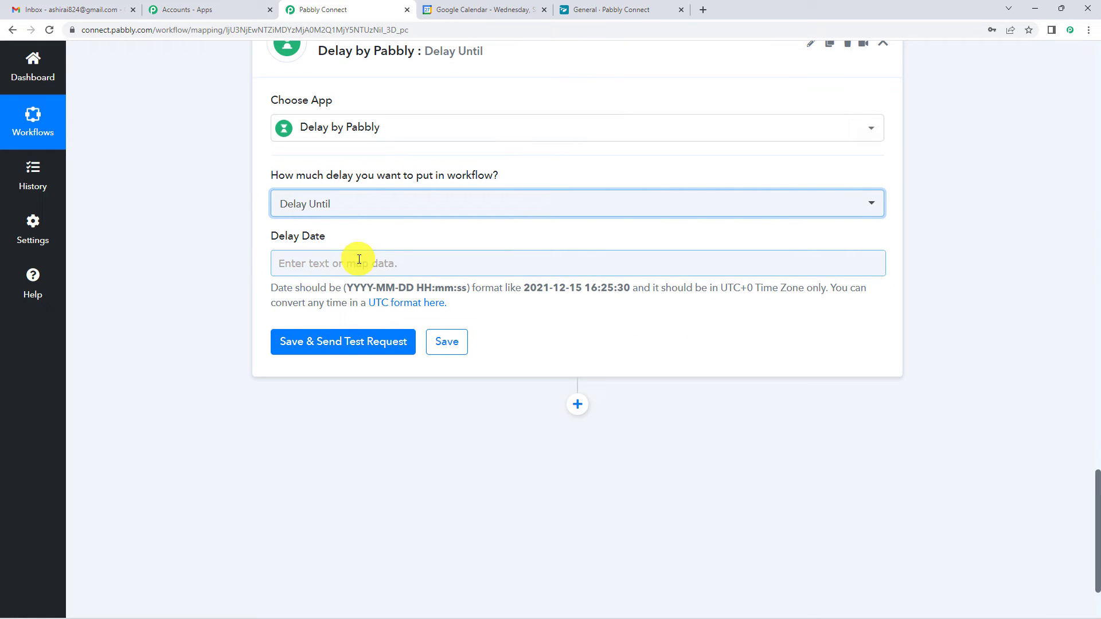
click(361, 265)
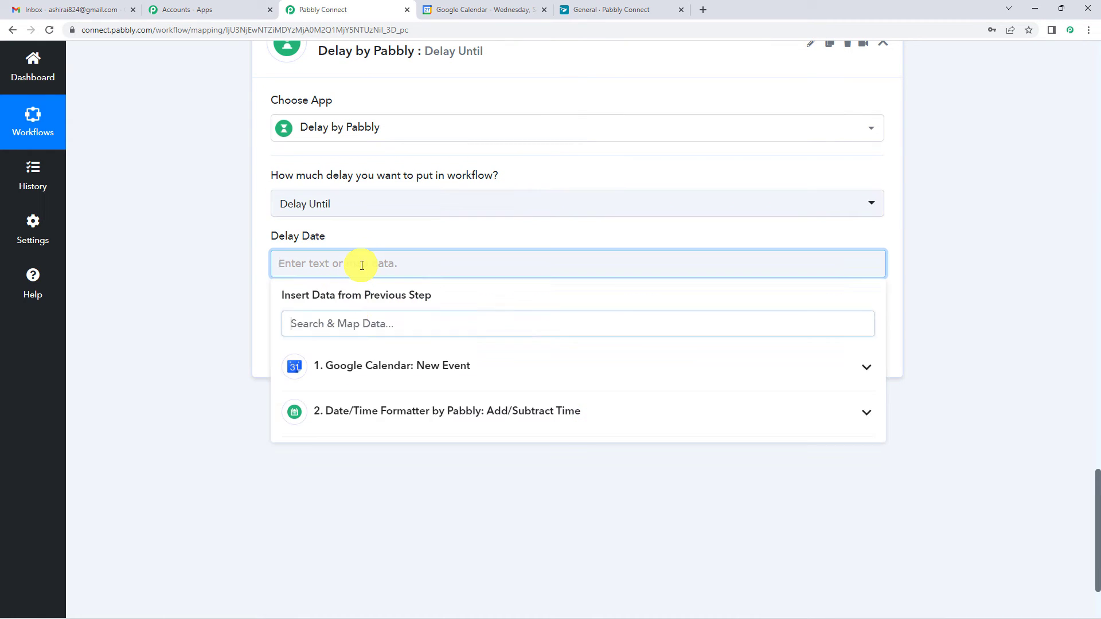
click(365, 413)
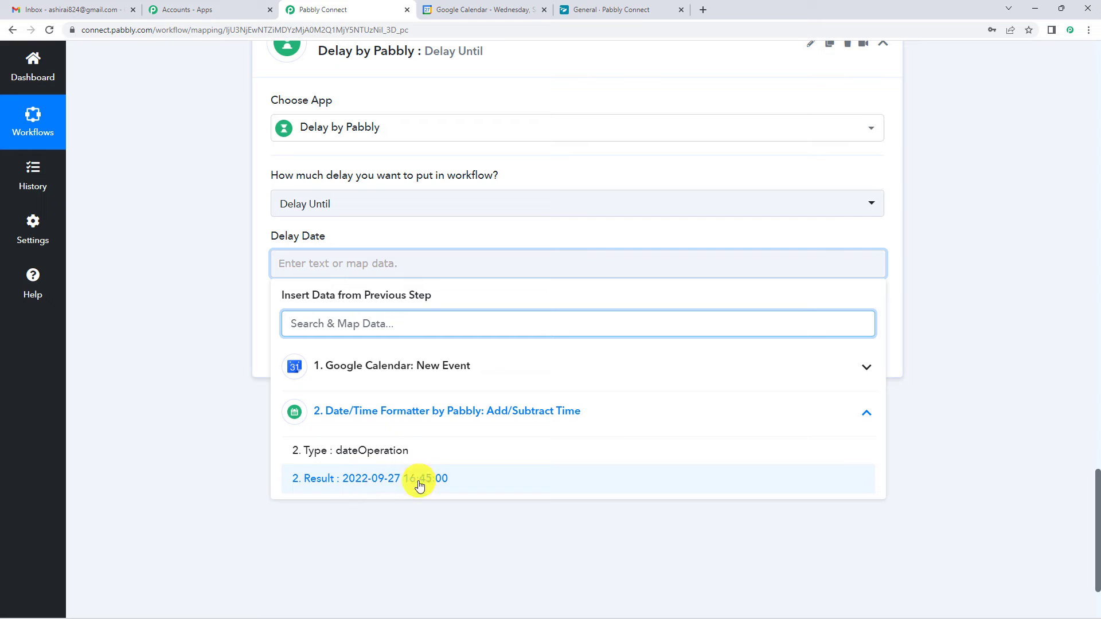
click(376, 480)
click(494, 232)
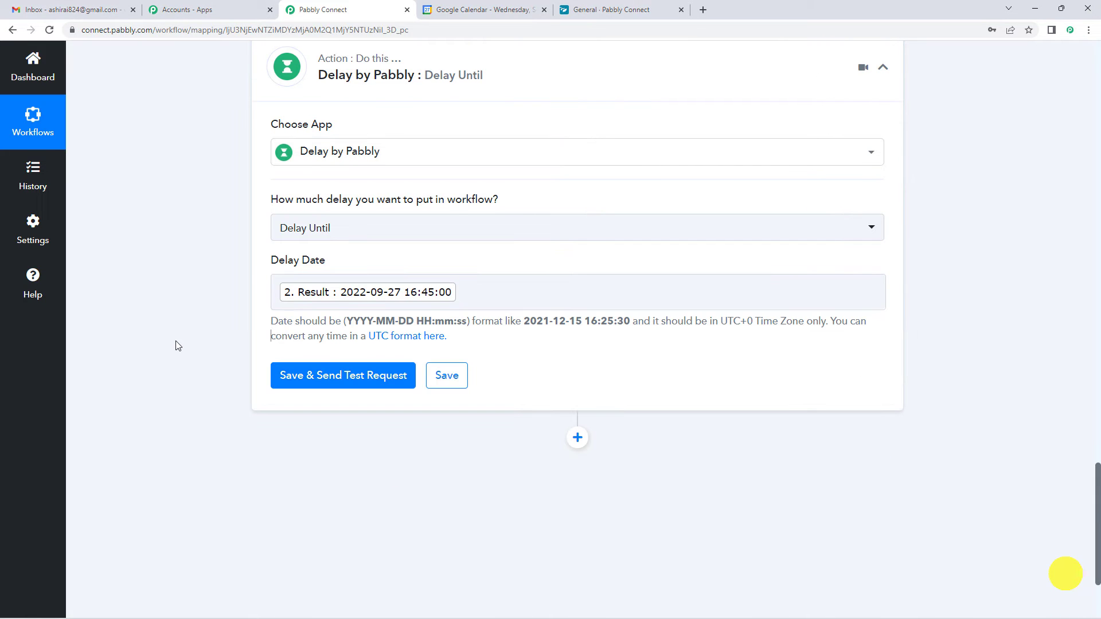
Check the formatter's To Format and From Format against the date format required for the Delay Date
click(304, 321)
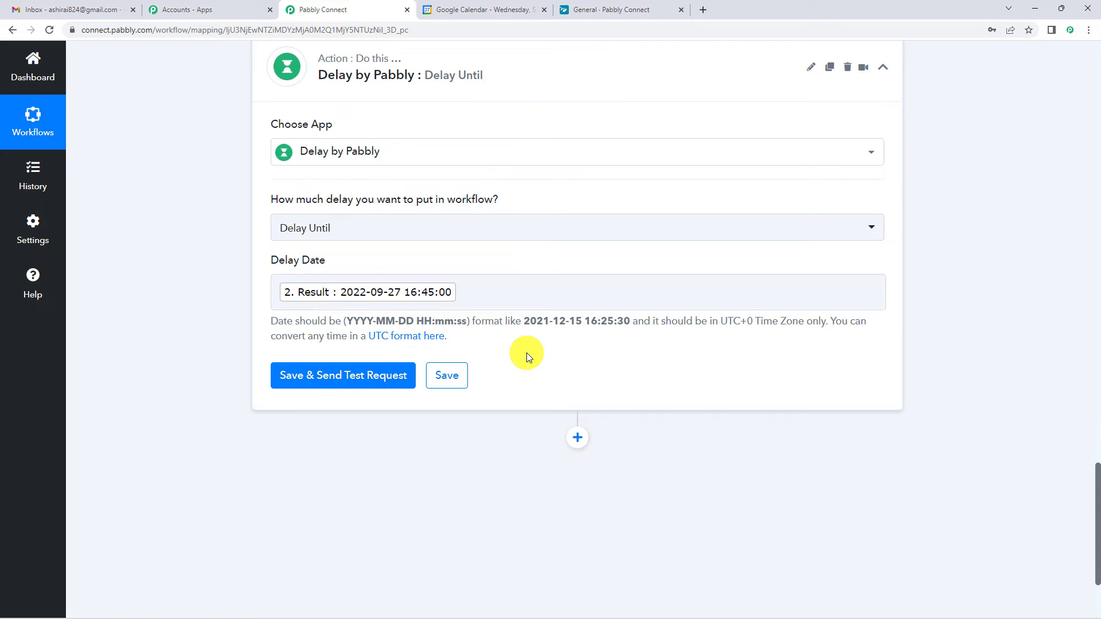
scroll(529, 357, up, 15)
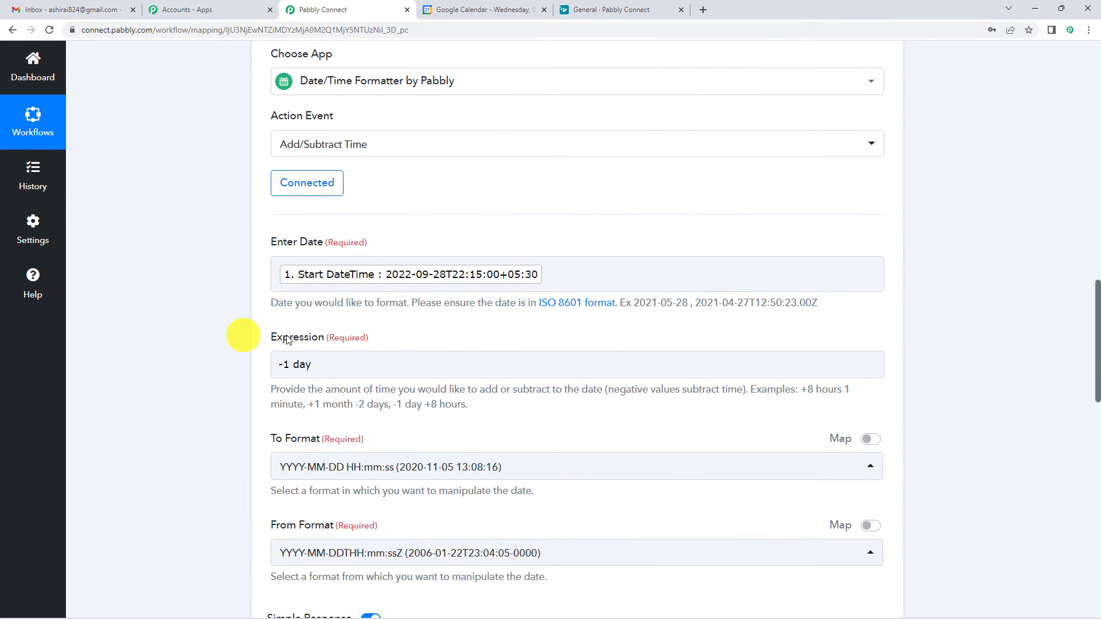
scroll(425, 239, down, 4)
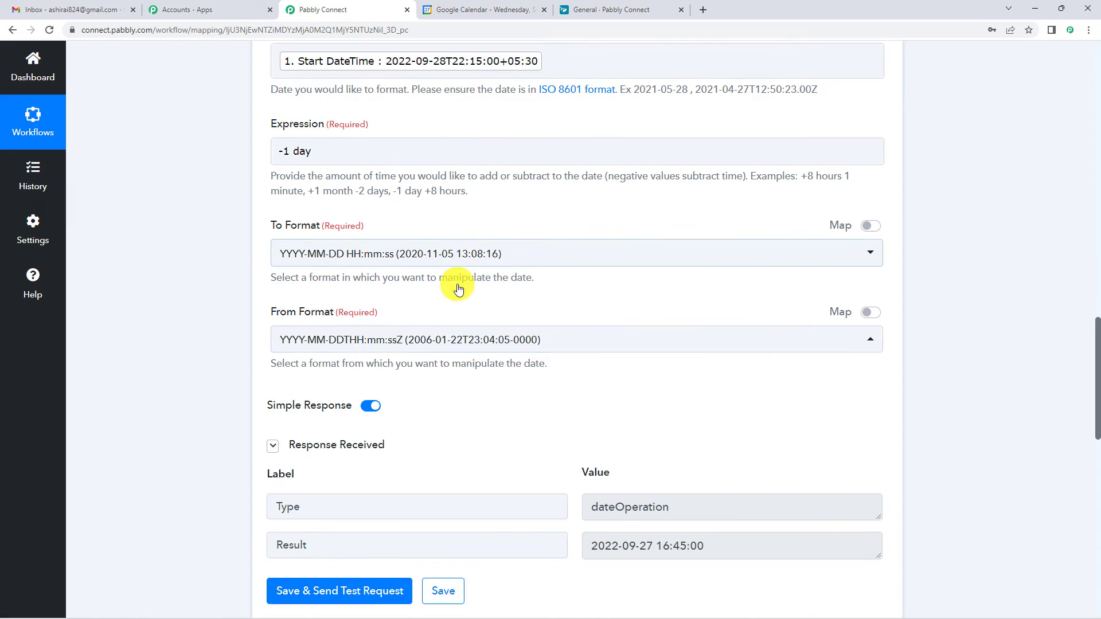
scroll(458, 288, down, 1)
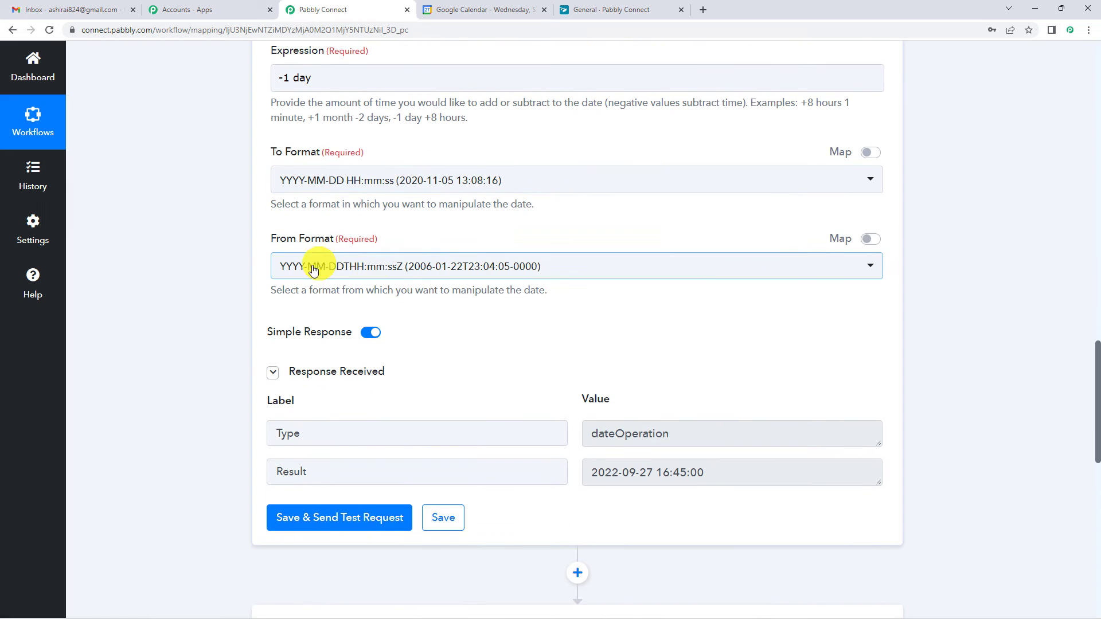
click(271, 152)
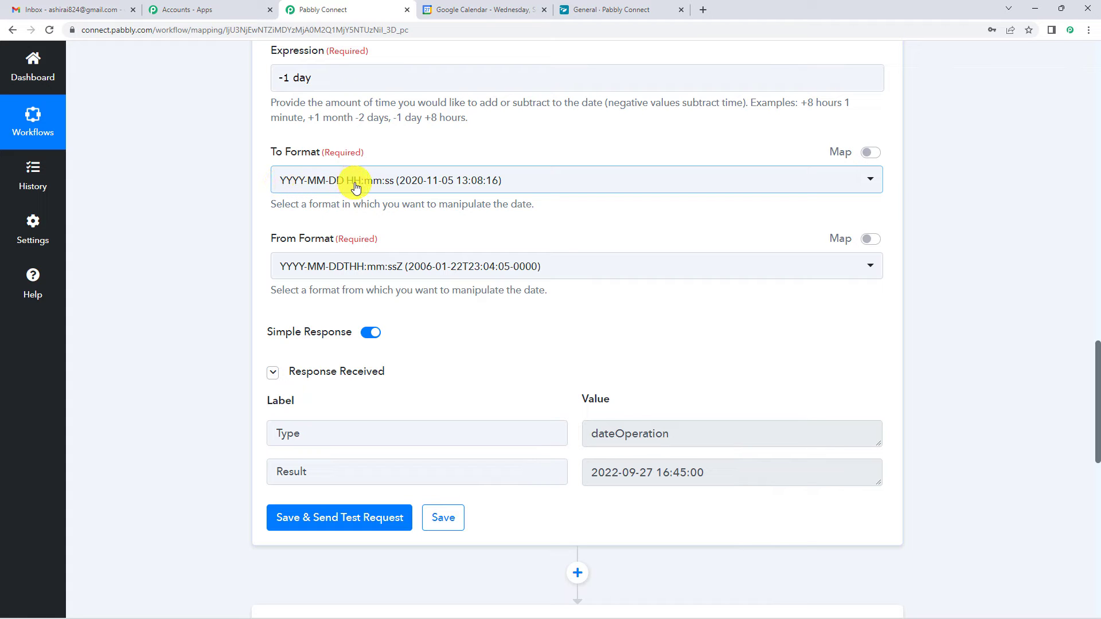
scroll(397, 233, down, 4)
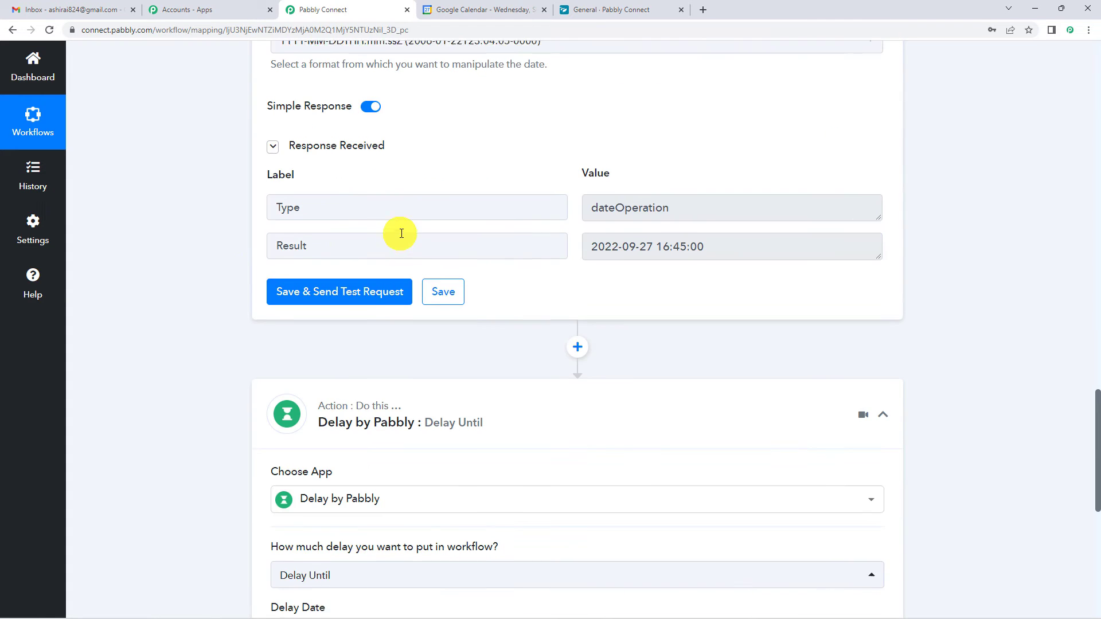
scroll(341, 162, up, 3)
scroll(211, 250, down, 3)
scroll(211, 250, down, 5)
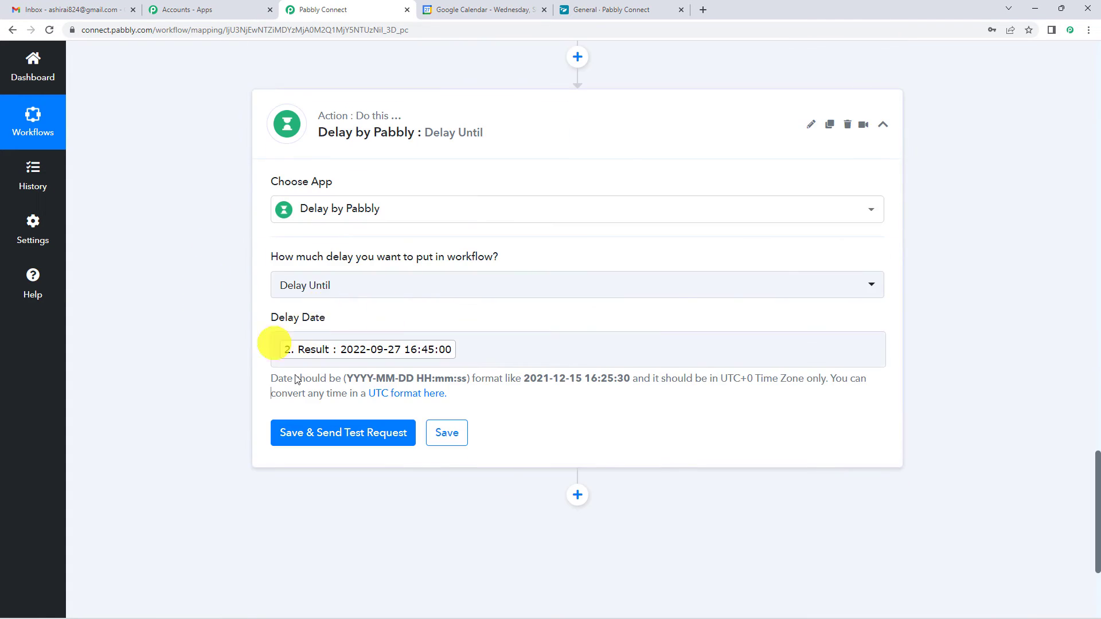
drag(354, 375, 478, 379)
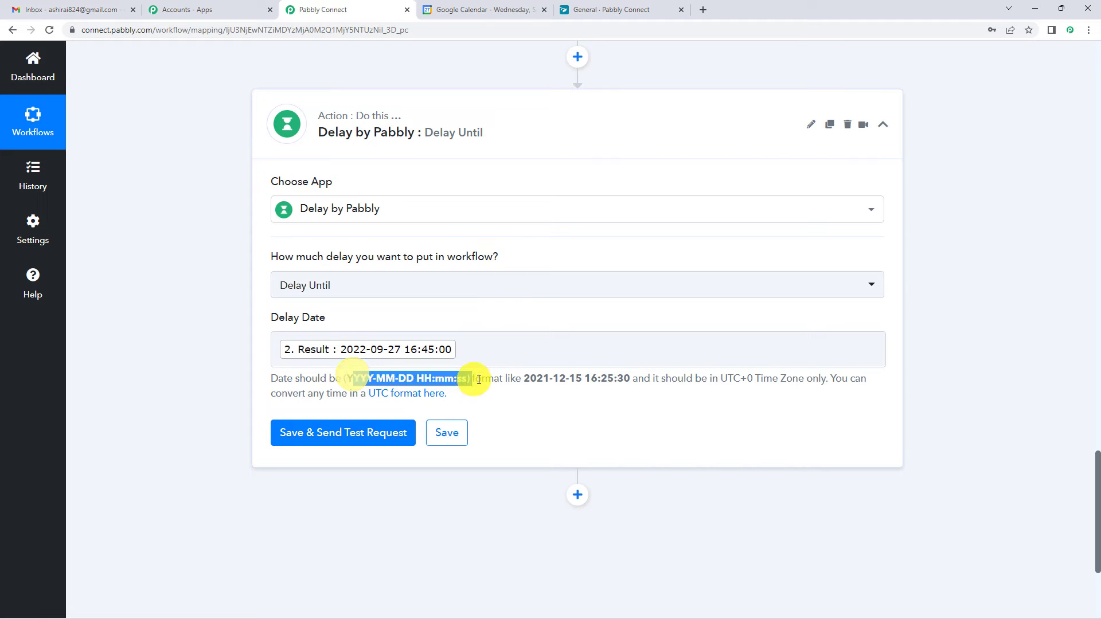
Review the formatter's mapped Enter Date value and its one-day subtraction expression
scroll(190, 333, up, 10)
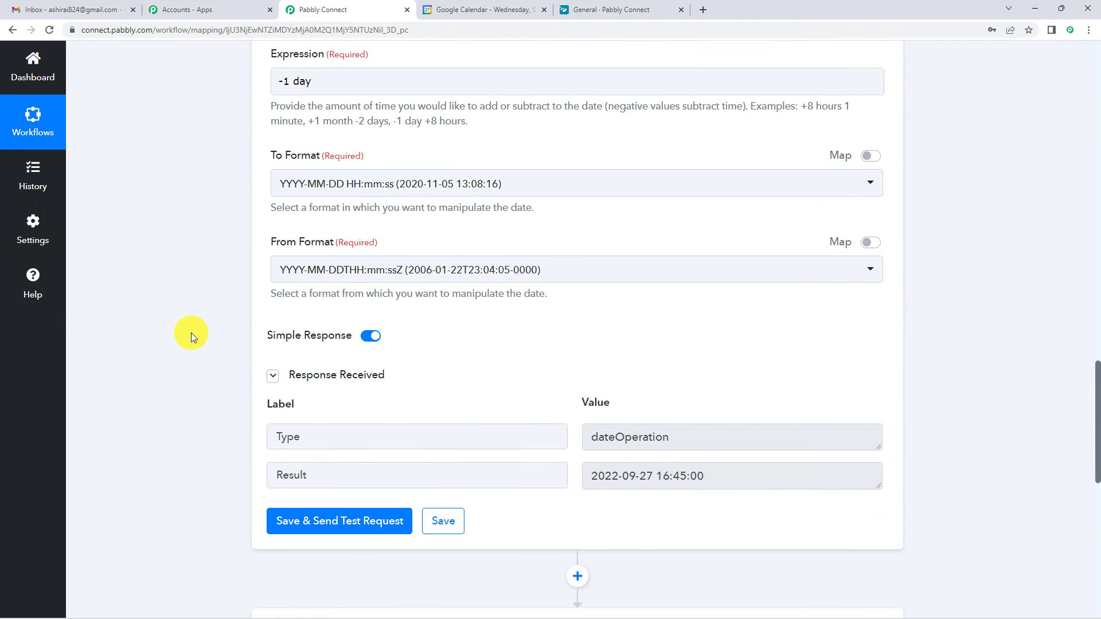
scroll(442, 332, up, 7)
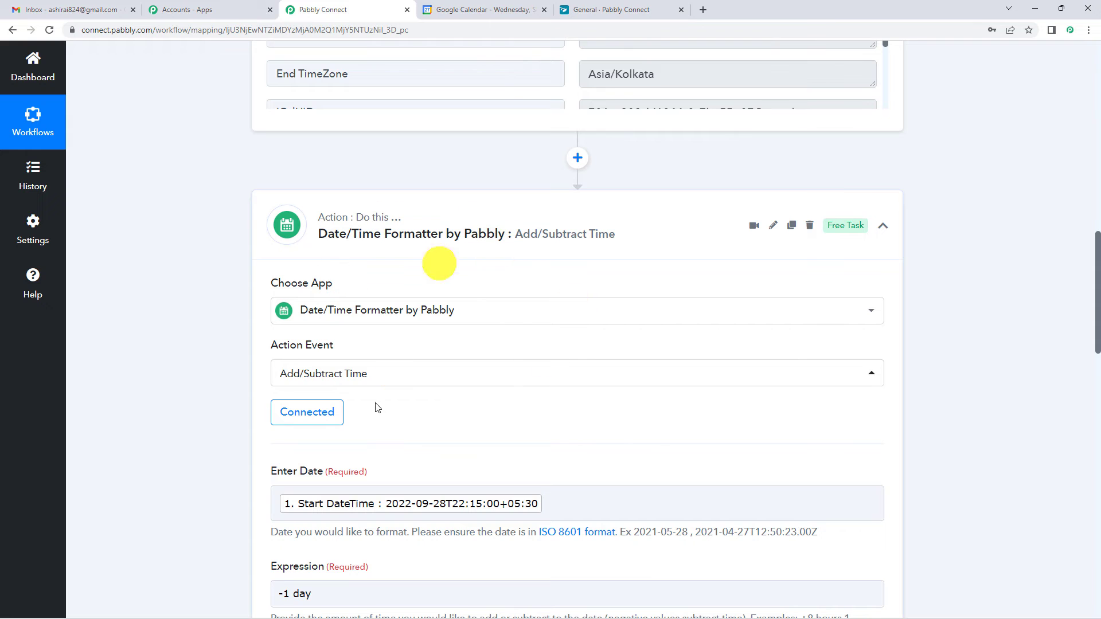
scroll(398, 294, down, 6)
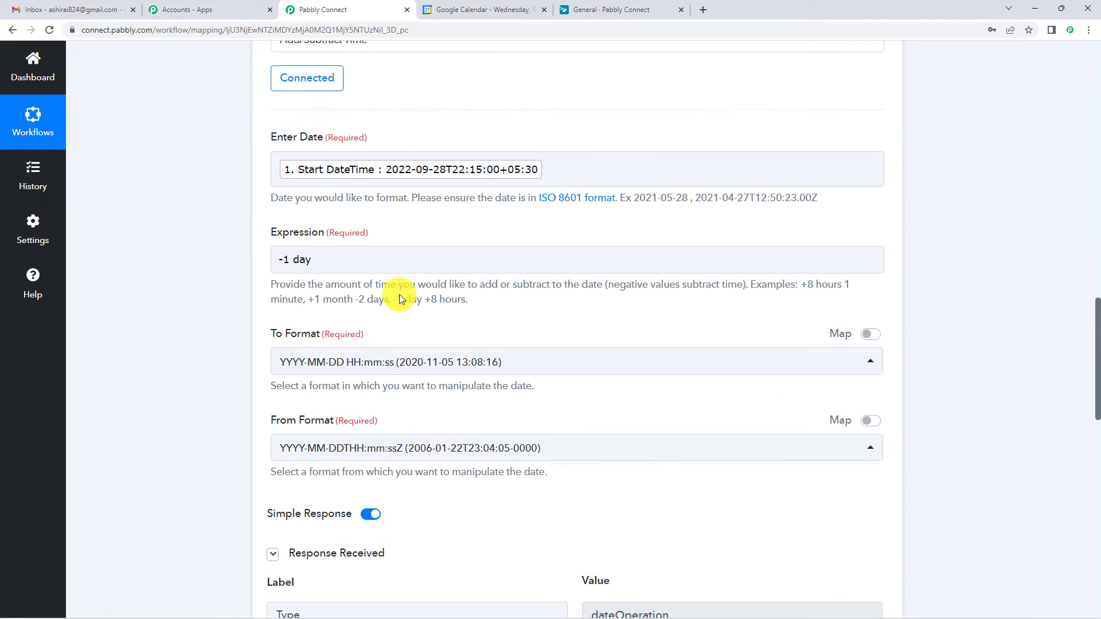
click(316, 256)
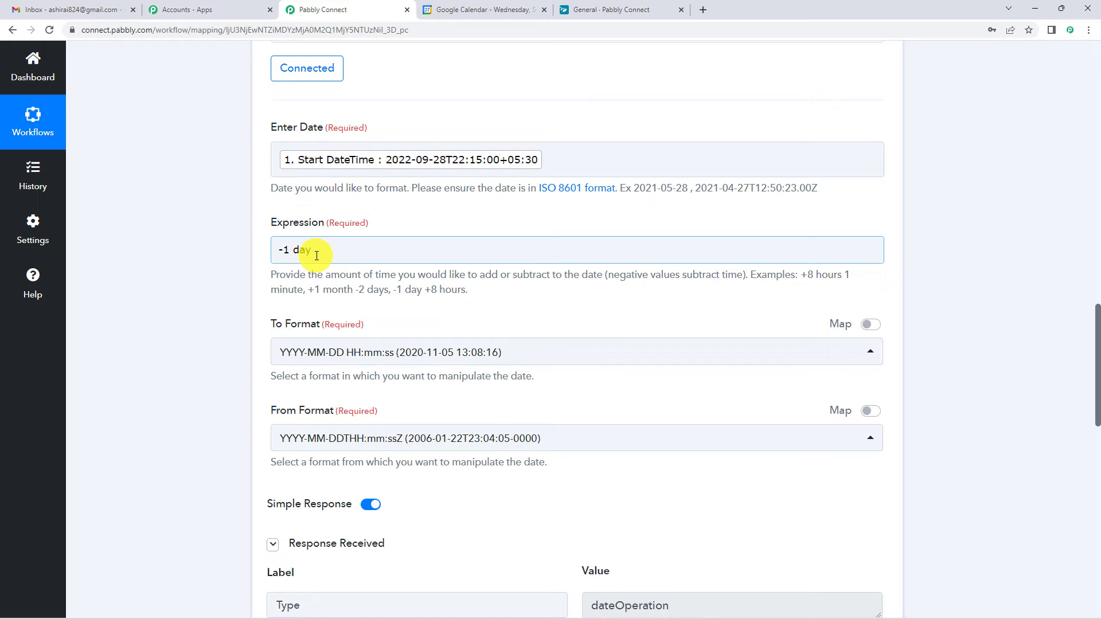
click(428, 228)
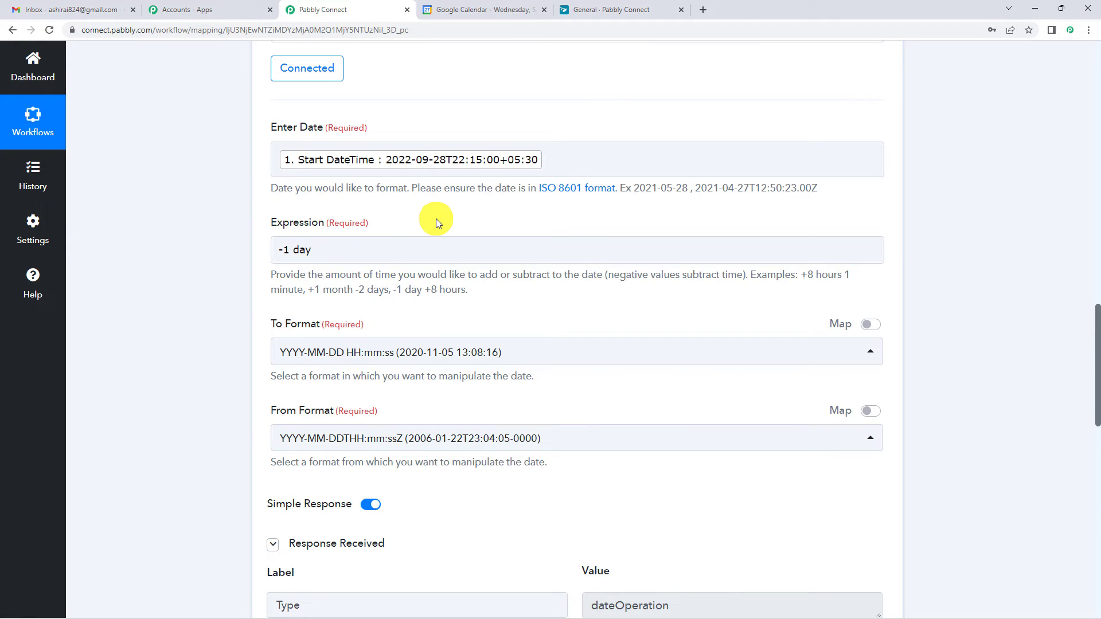
Save the Delay Until step, send its test request, and check the status and message in its response
scroll(435, 218, down, 4)
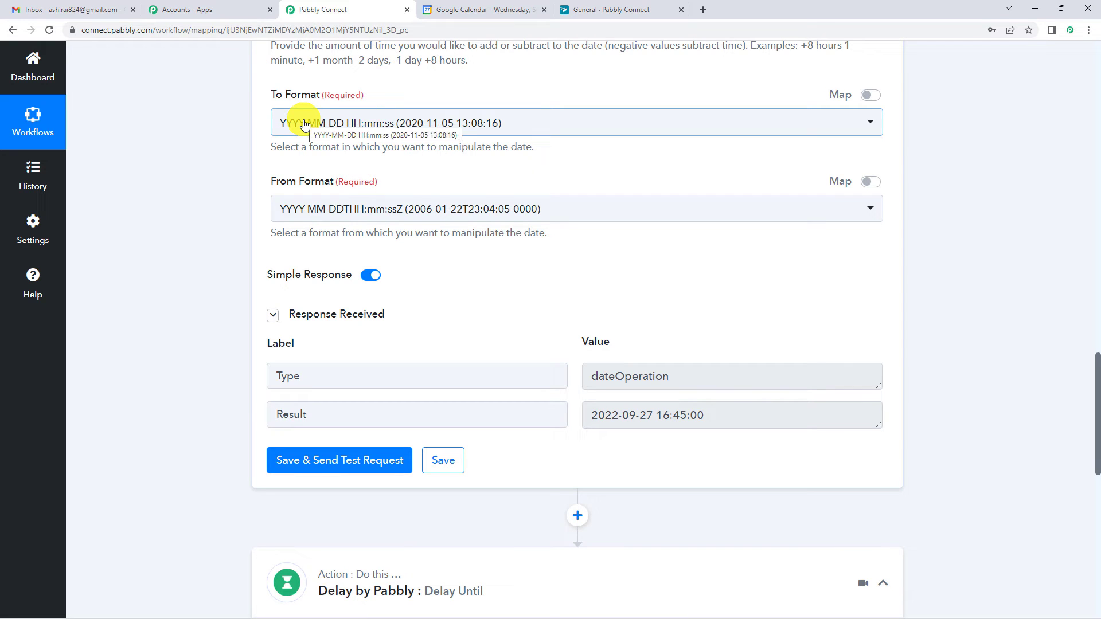
scroll(197, 295, down, 10)
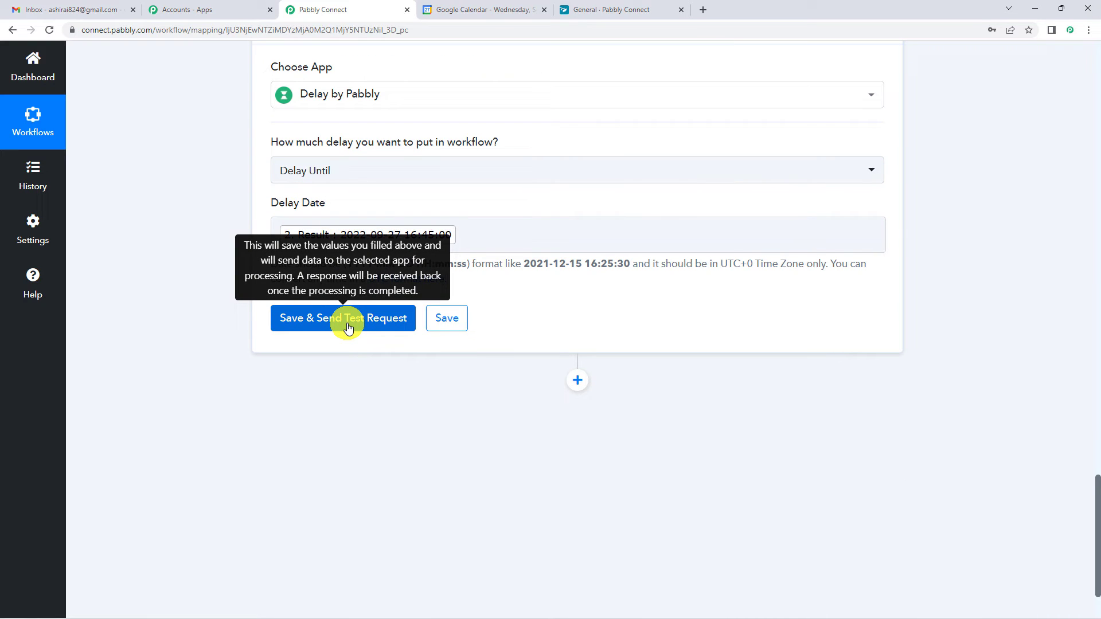
click(349, 326)
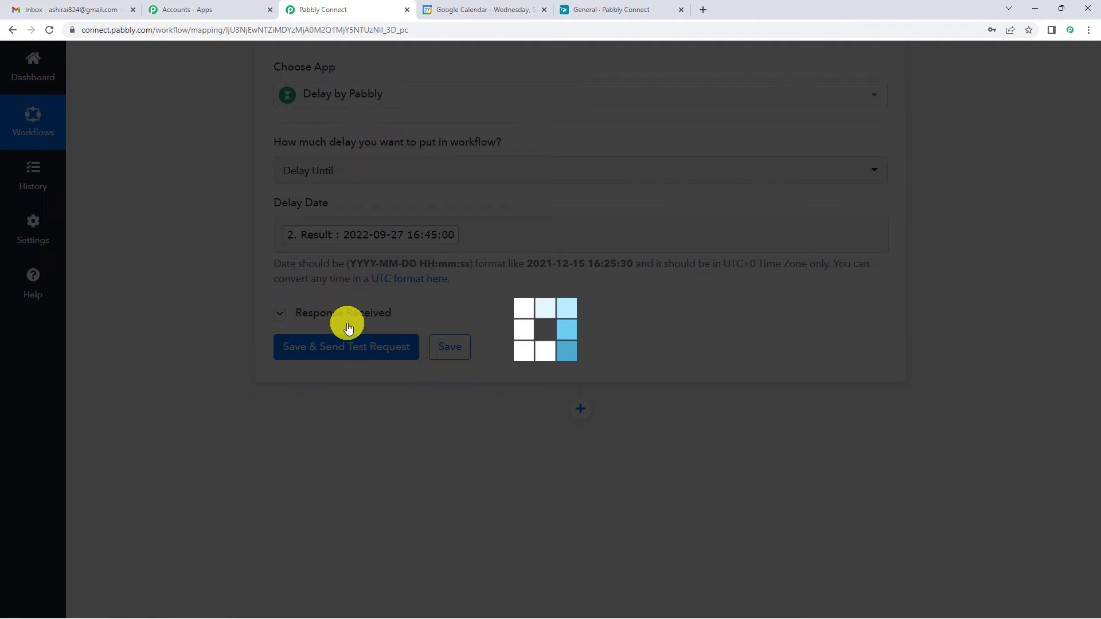
scroll(573, 321, down, 2)
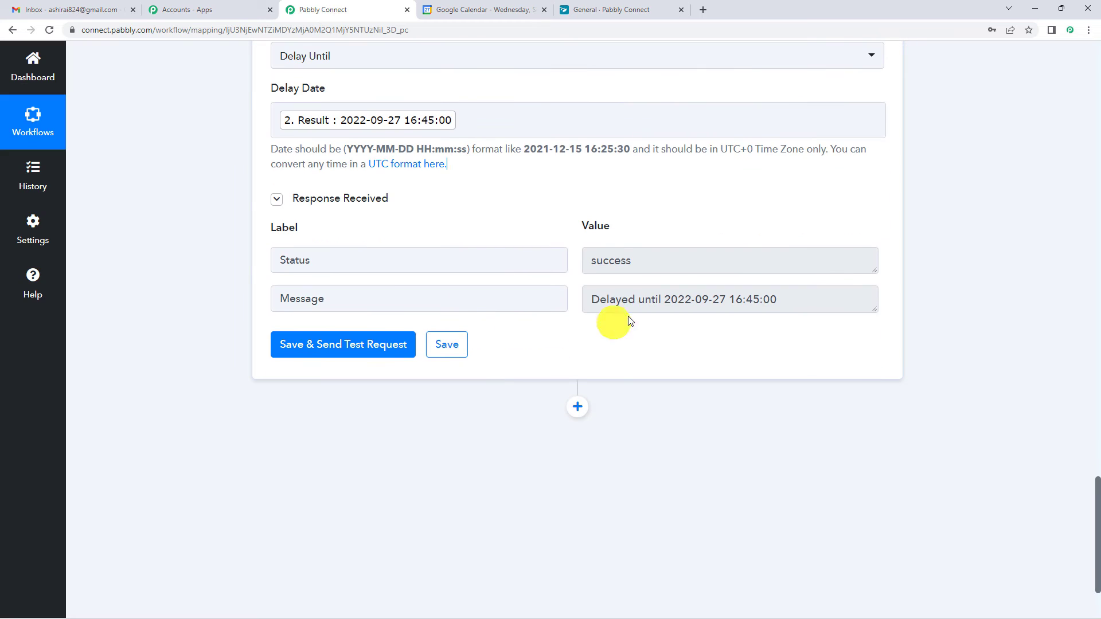
double_click(601, 264)
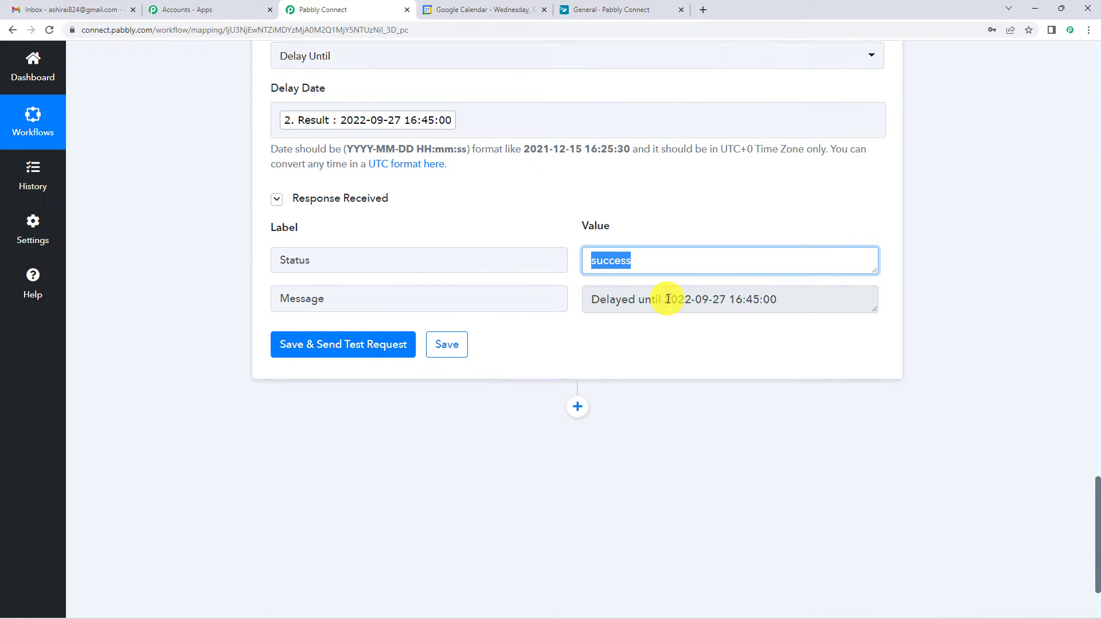
drag(666, 298, 726, 297)
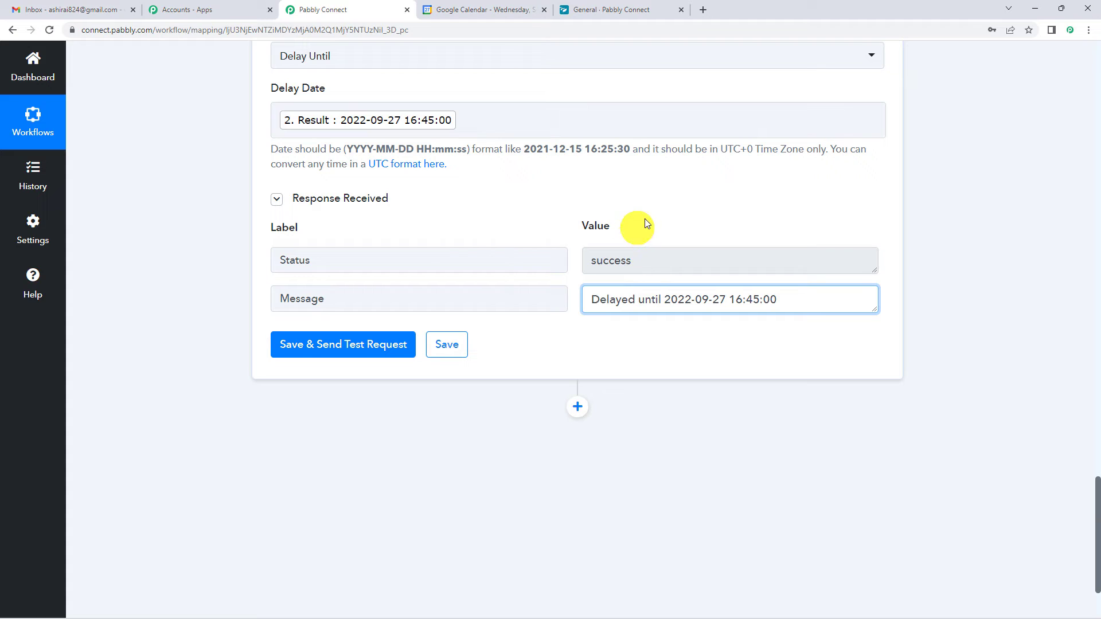
scroll(418, 207, up, 1)
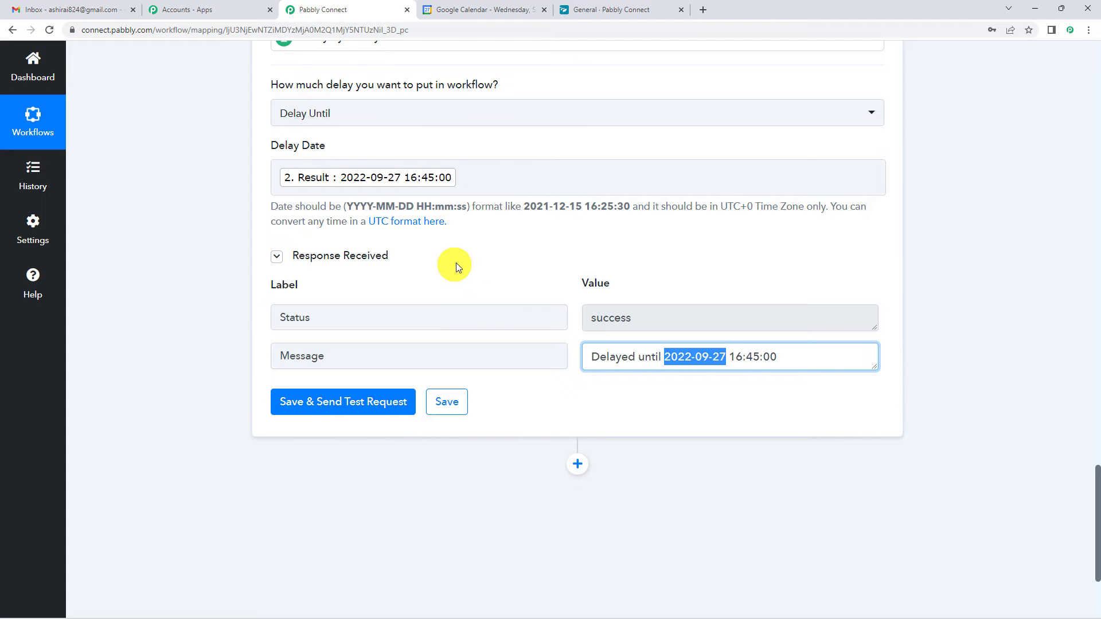
Add Twist as the action after the delay and set its action event to Create Thread
scroll(479, 284, down, 1)
click(575, 405)
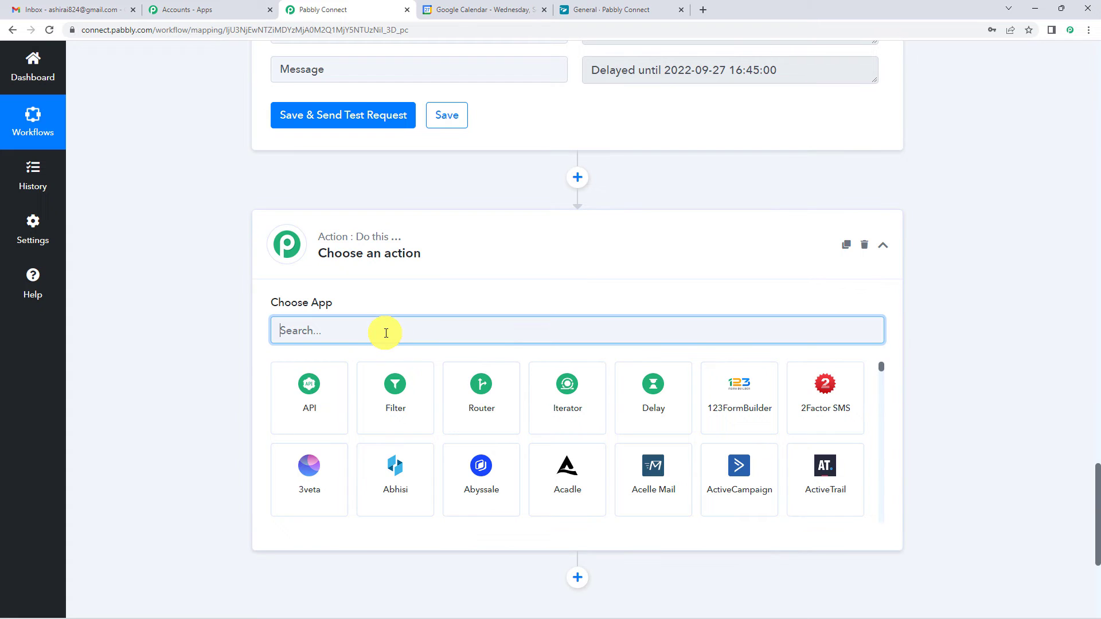
text(WIST)
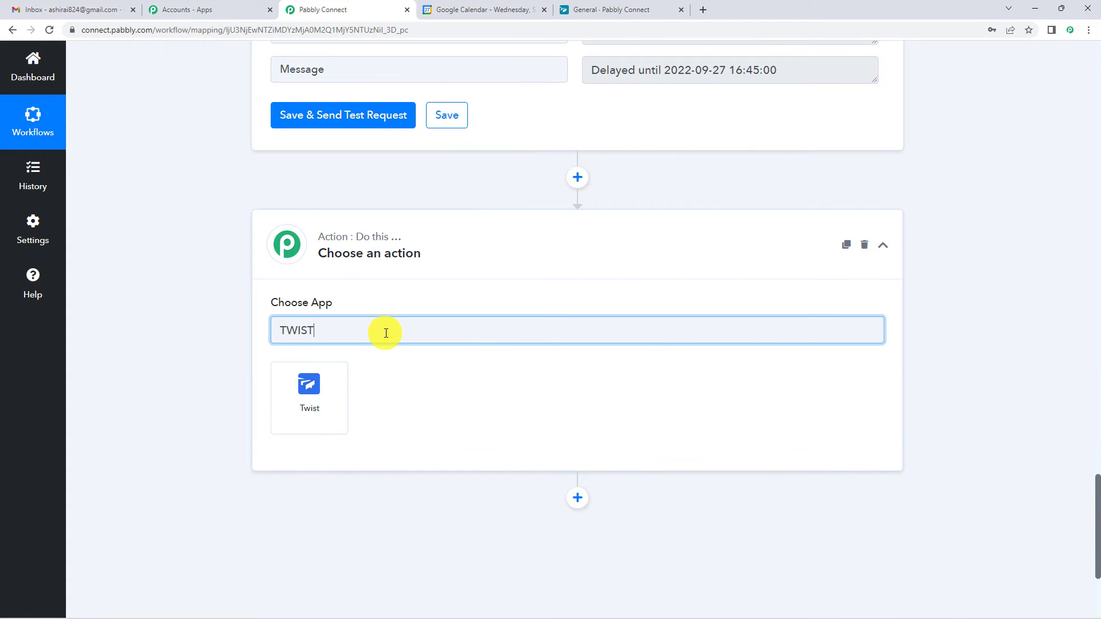
click(326, 402)
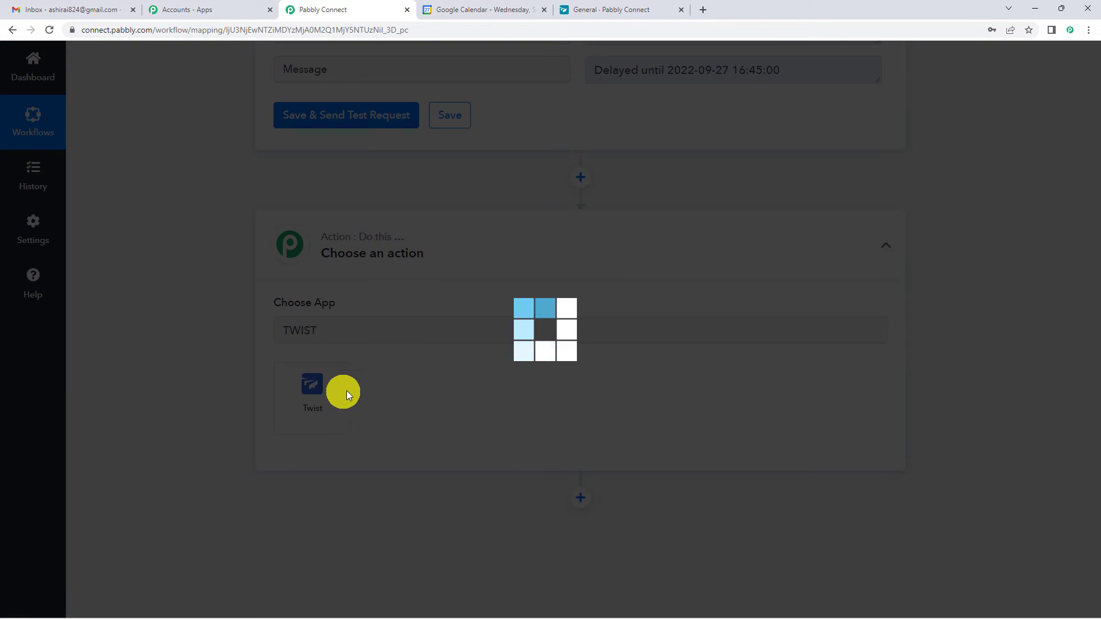
scroll(402, 327, down, 2)
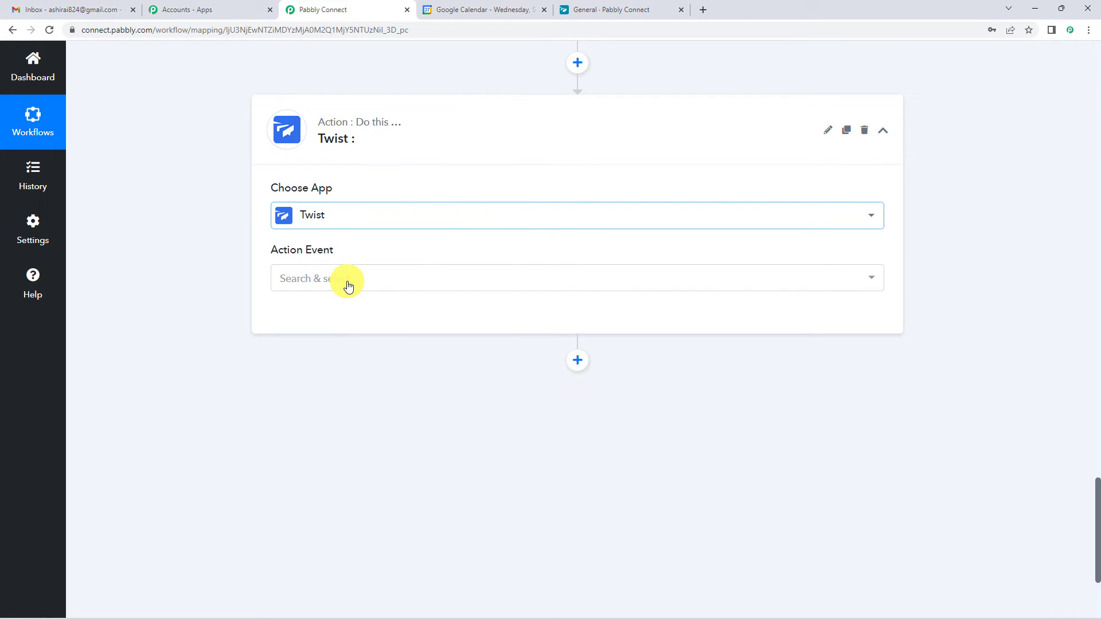
click(334, 281)
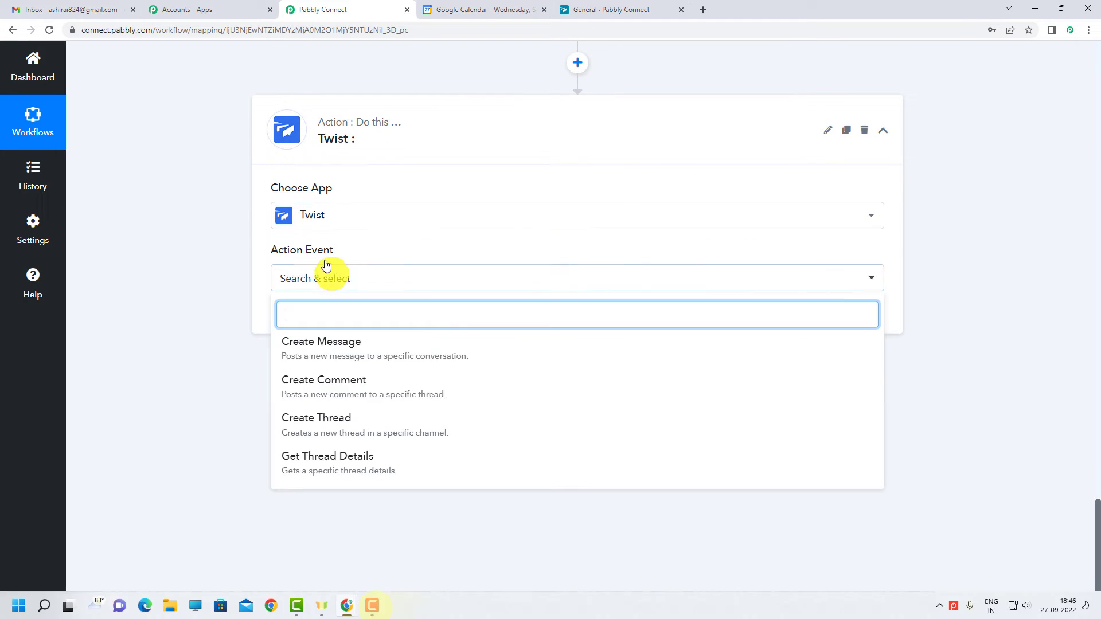
click(322, 439)
Connect the Twist action through a new connection named Twist #4 and authorize the account
click(293, 319)
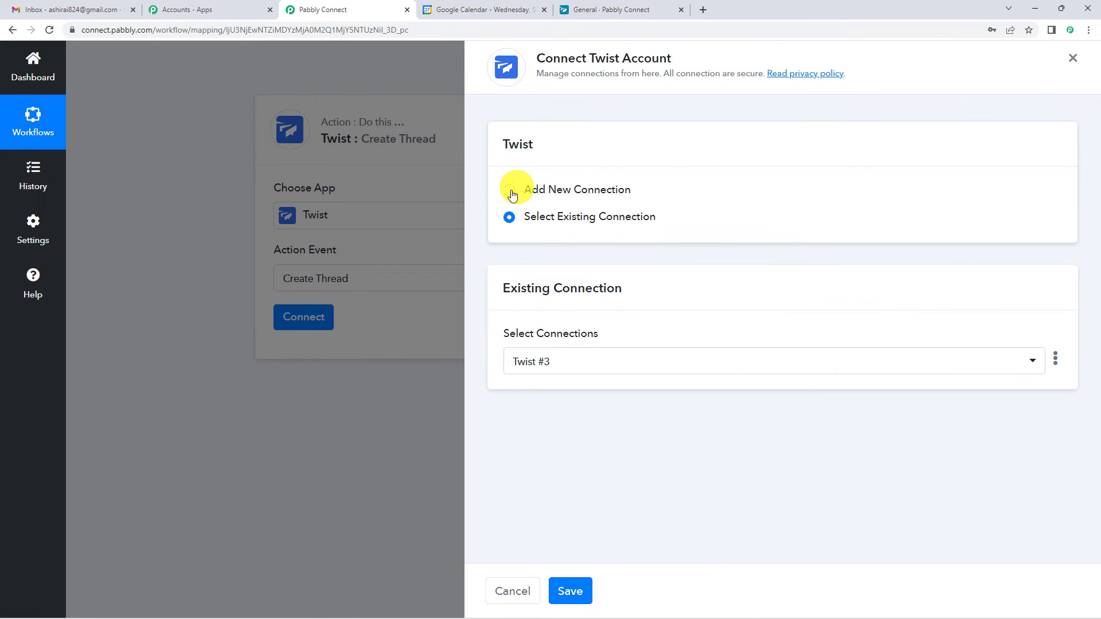
click(511, 192)
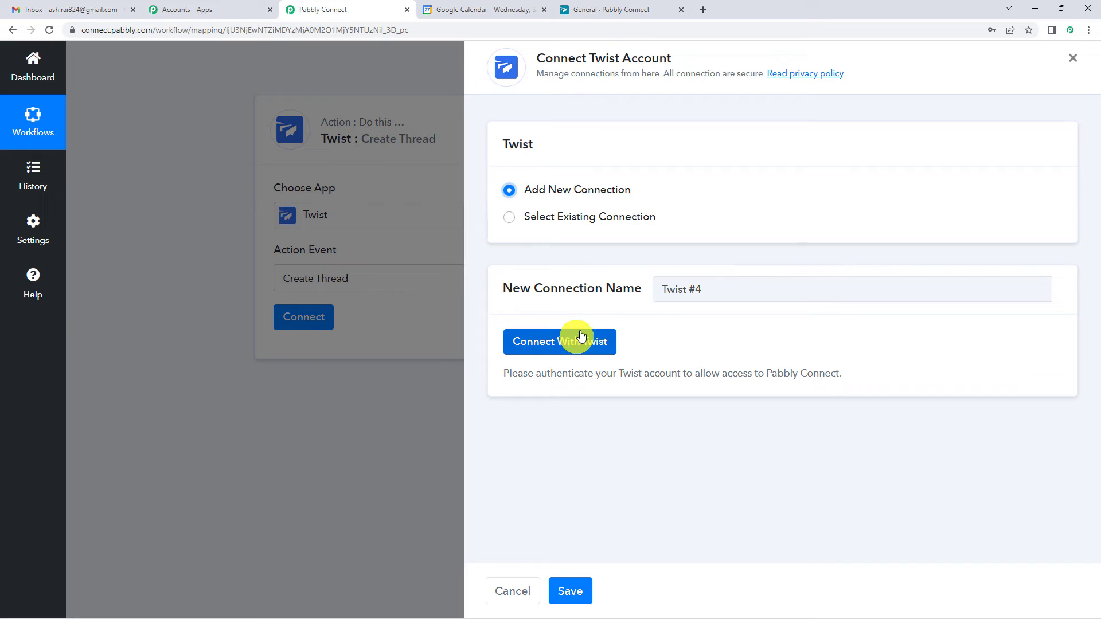
click(576, 347)
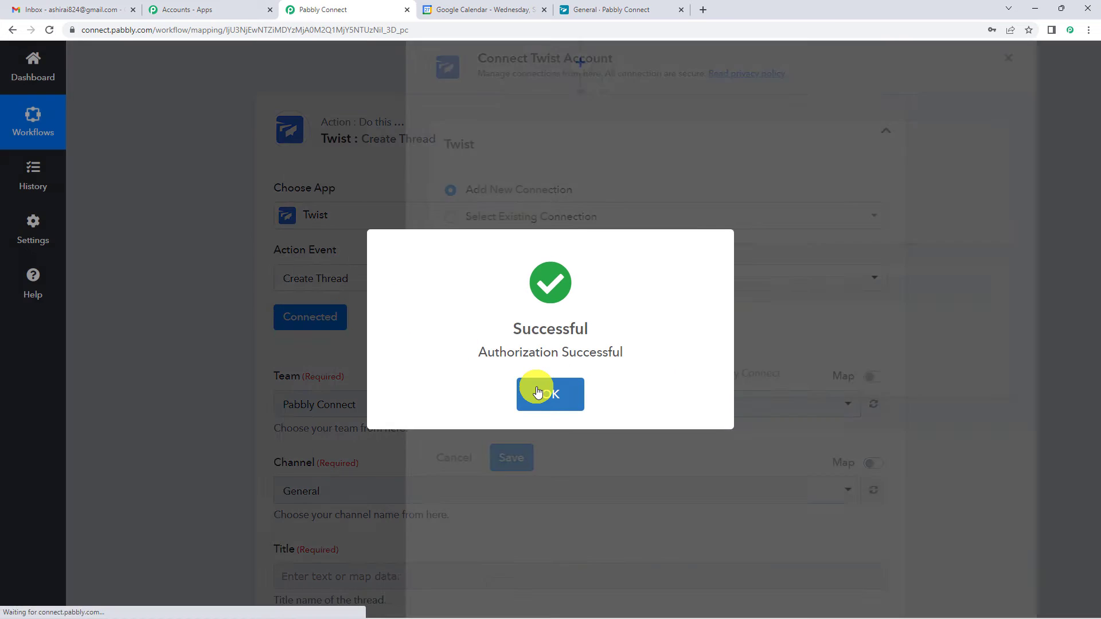
click(537, 392)
scroll(504, 290, up, 4)
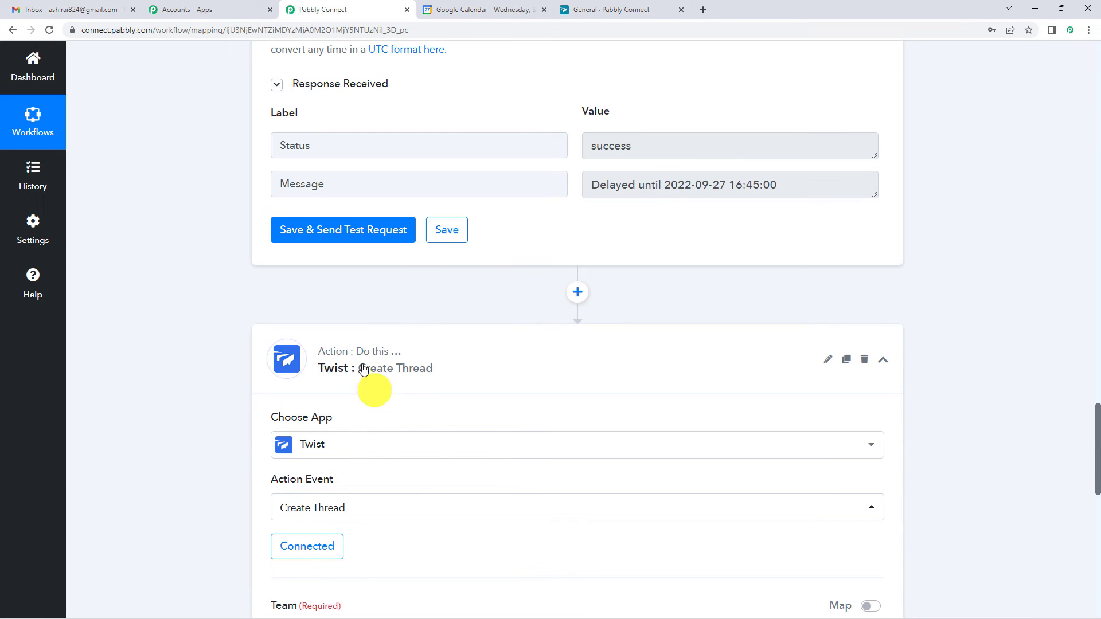
scroll(339, 381, down, 4)
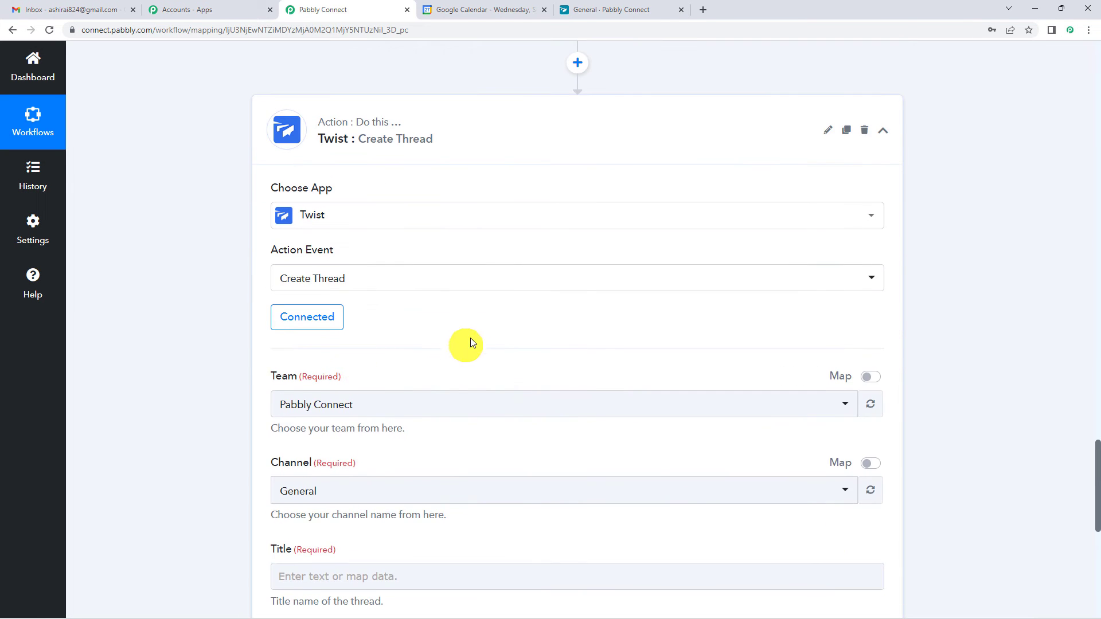
Set the Twist thread's team to Pabbly Connect and its channel to General
scroll(472, 337, down, 2)
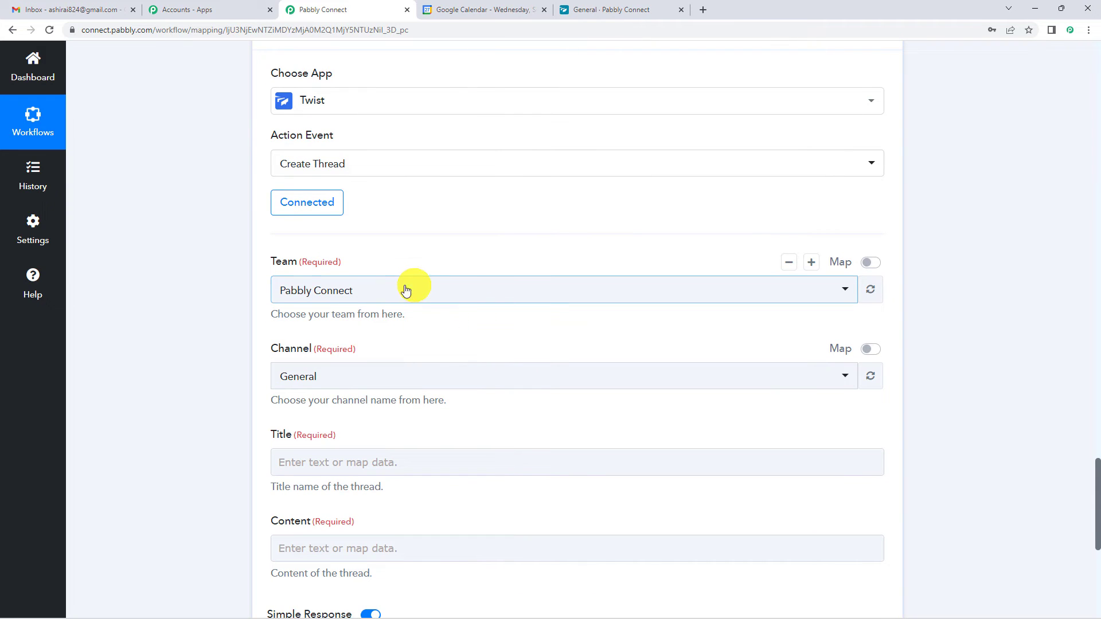
click(469, 299)
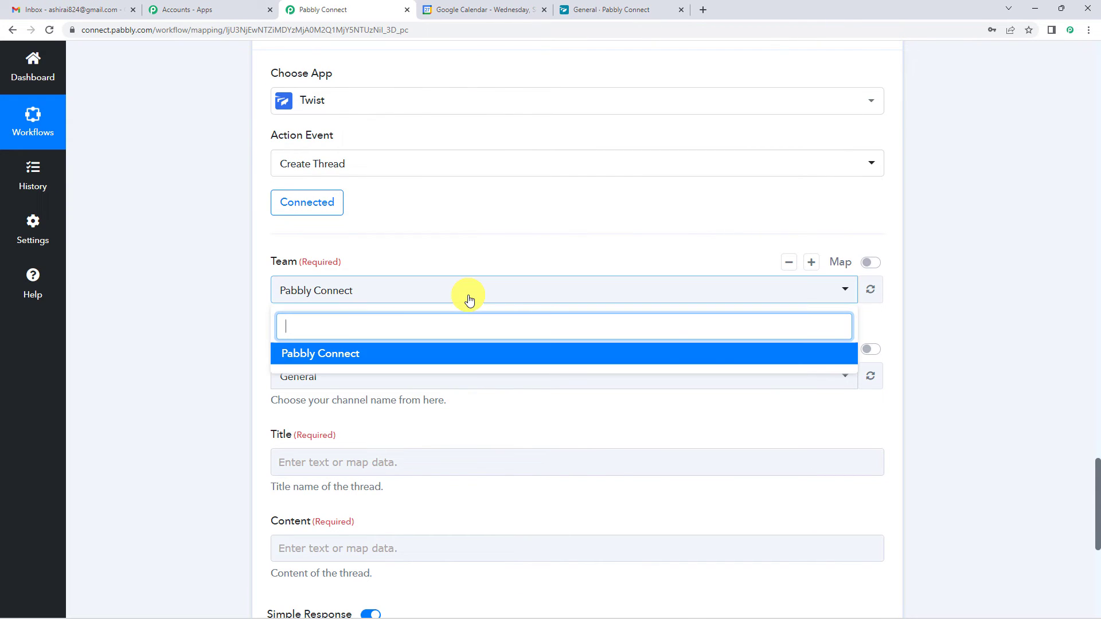
click(328, 356)
scroll(508, 216, down, 1)
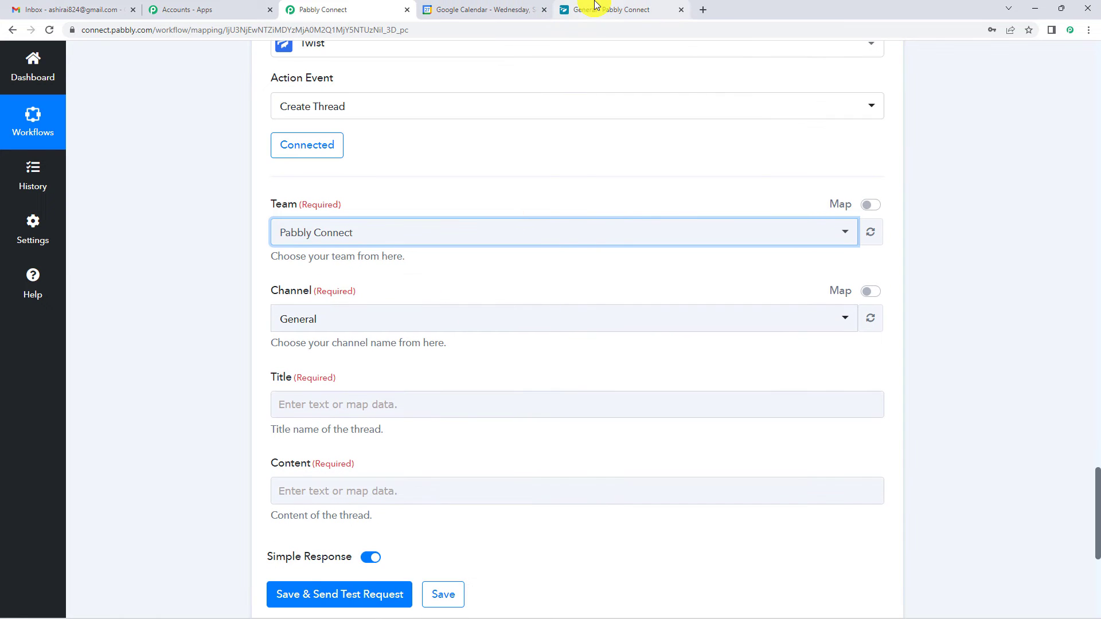
click(298, 315)
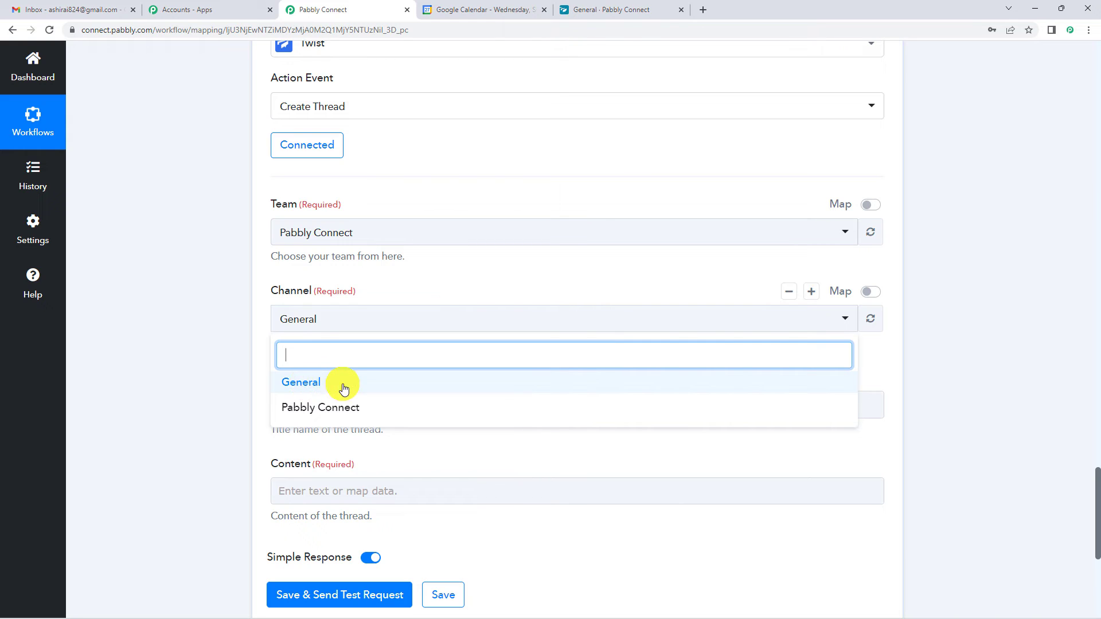
click(309, 391)
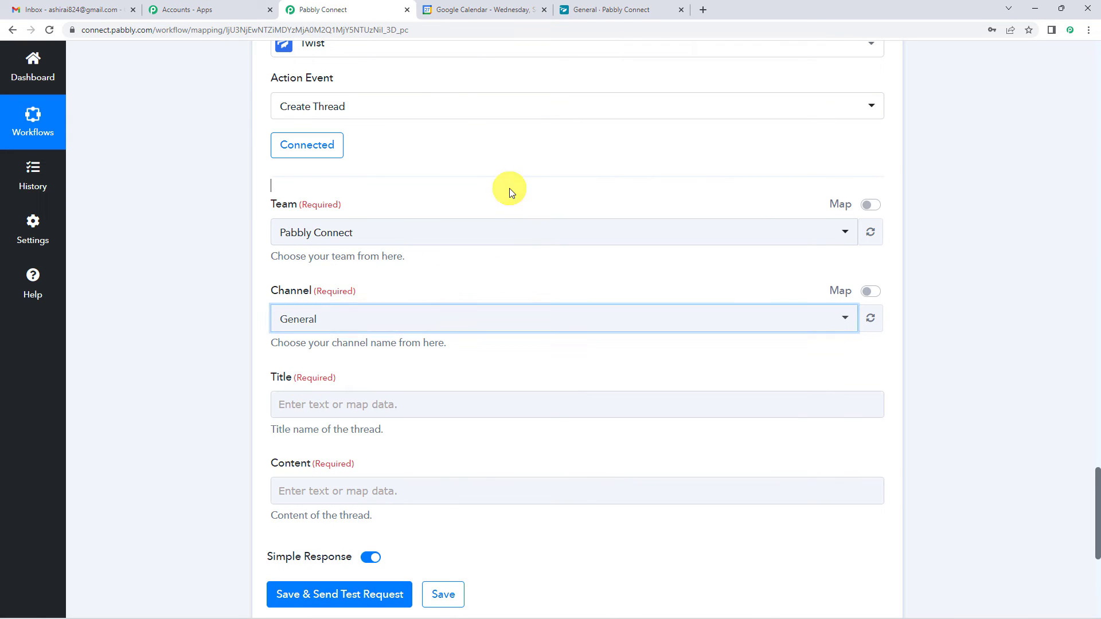
Review the General channel's existing threads in Twist and the earlier trigger and delay steps of the Pabbly Connect workflow
click(633, 7)
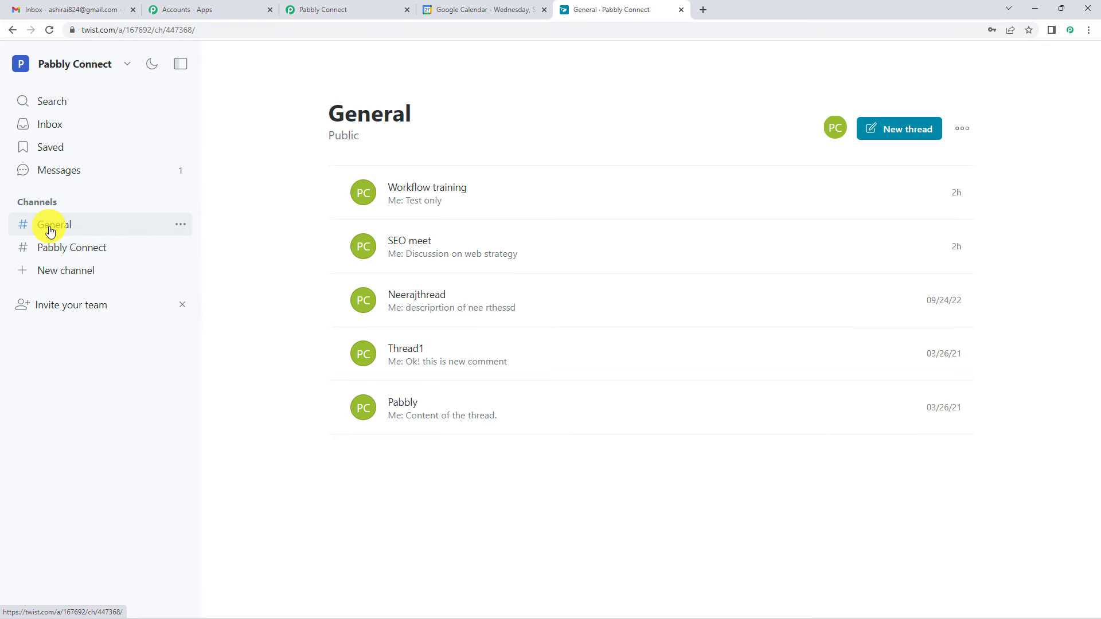
click(321, 10)
scroll(189, 266, up, 20)
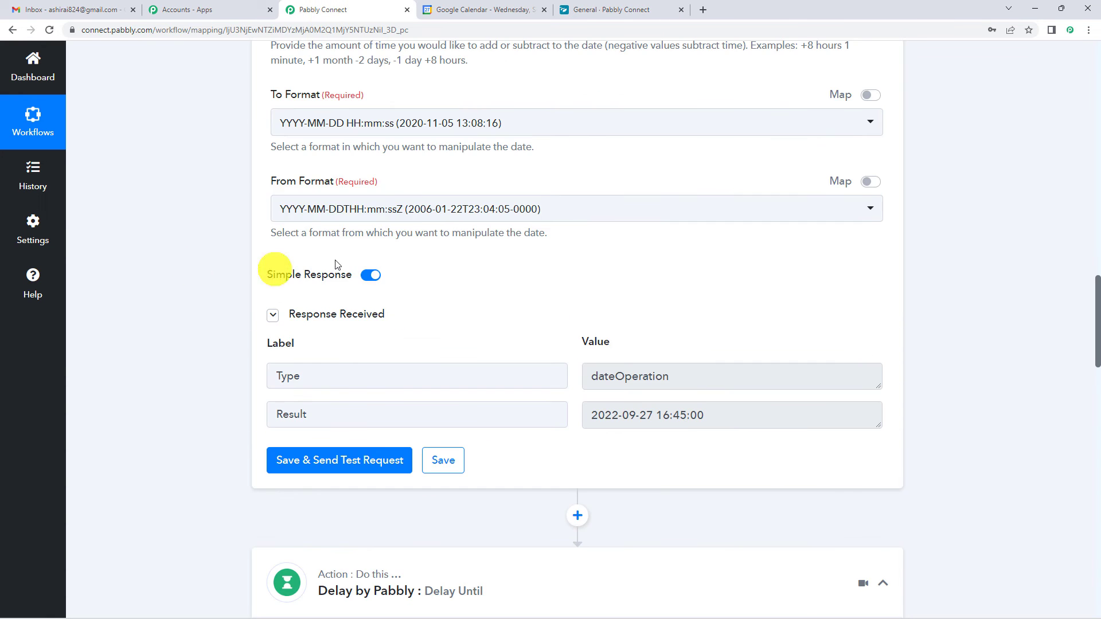
scroll(337, 263, up, 15)
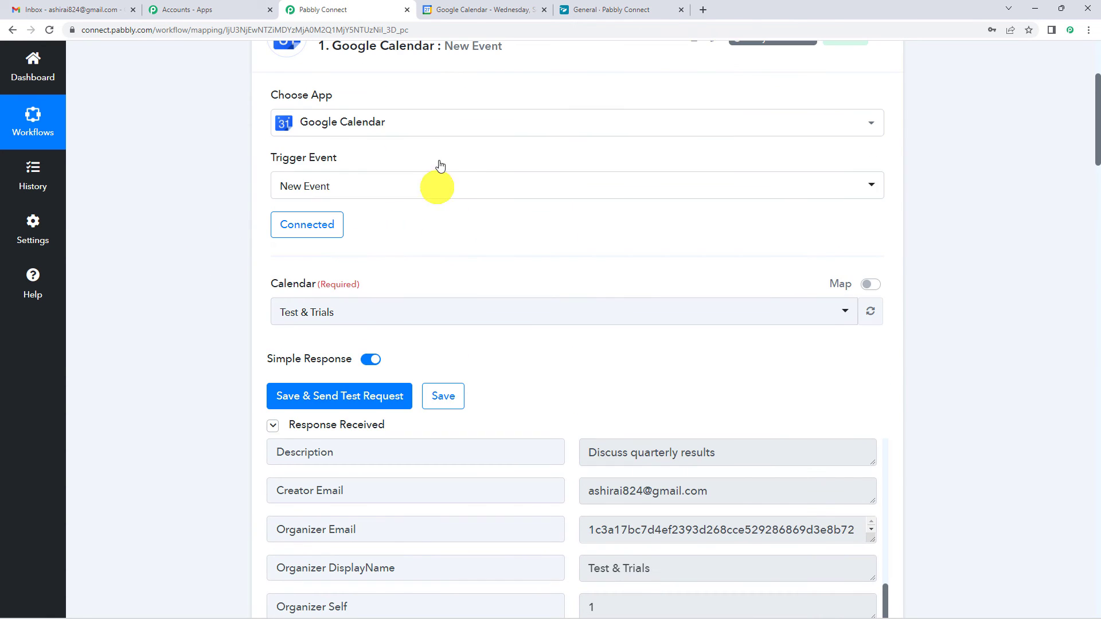
scroll(188, 341, down, 20)
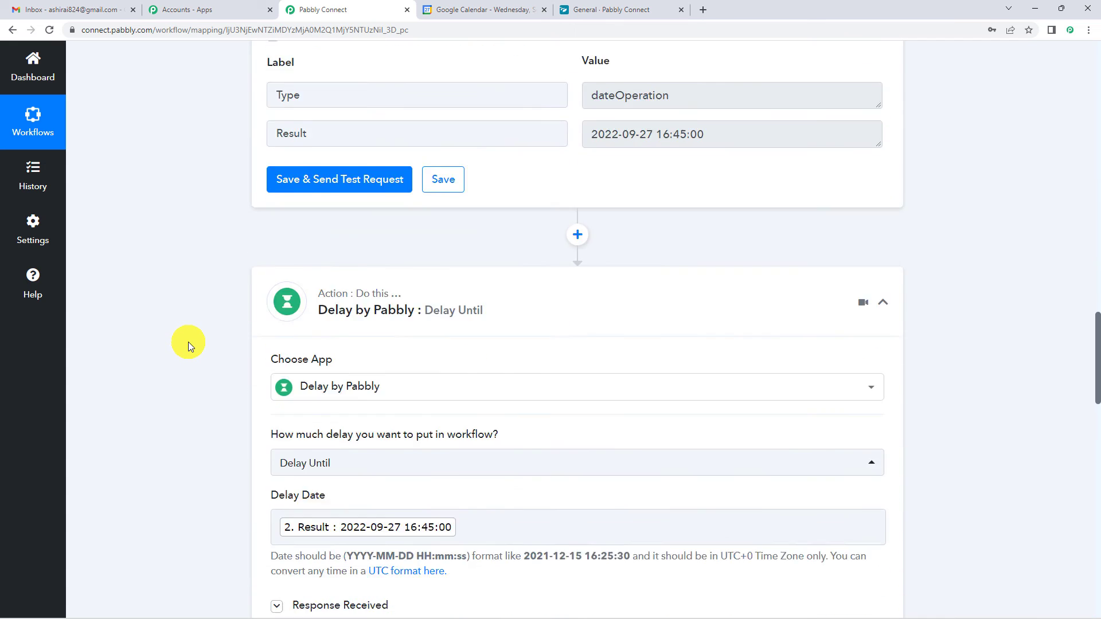
scroll(188, 342, down, 15)
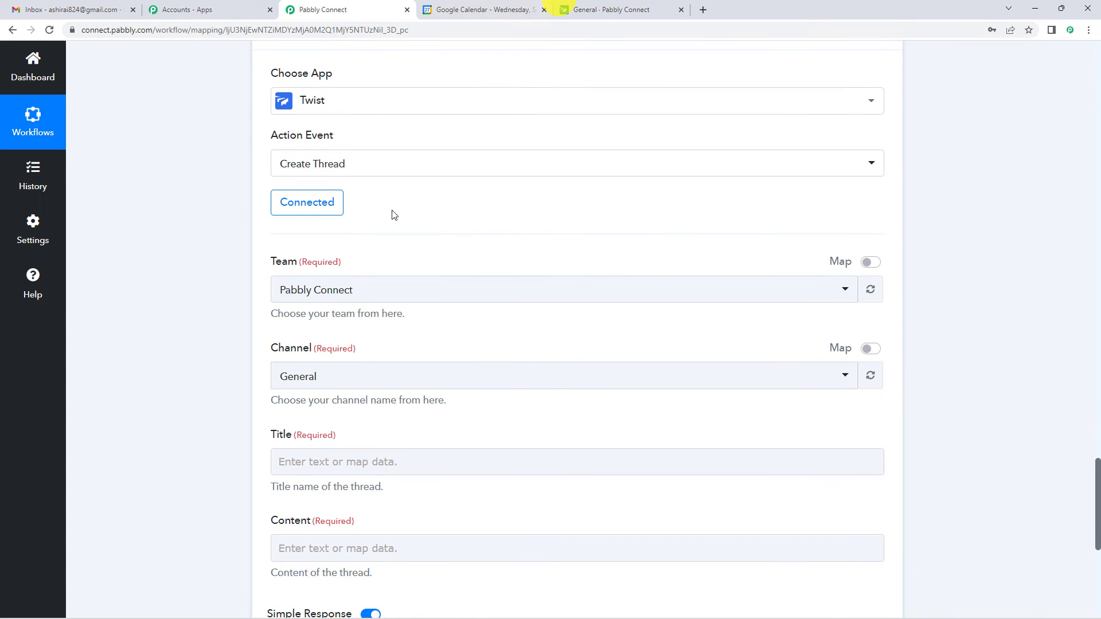
click(577, 11)
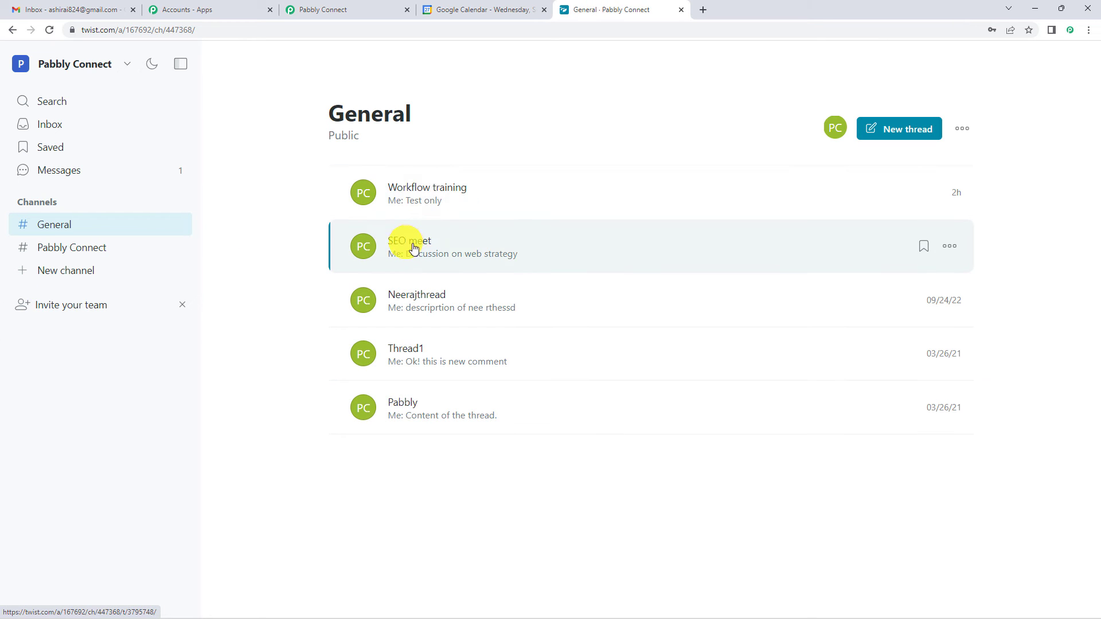
click(341, 5)
Browse the Google Calendar event fields available for mapping into the Twist thread's title
scroll(142, 278, down, 4)
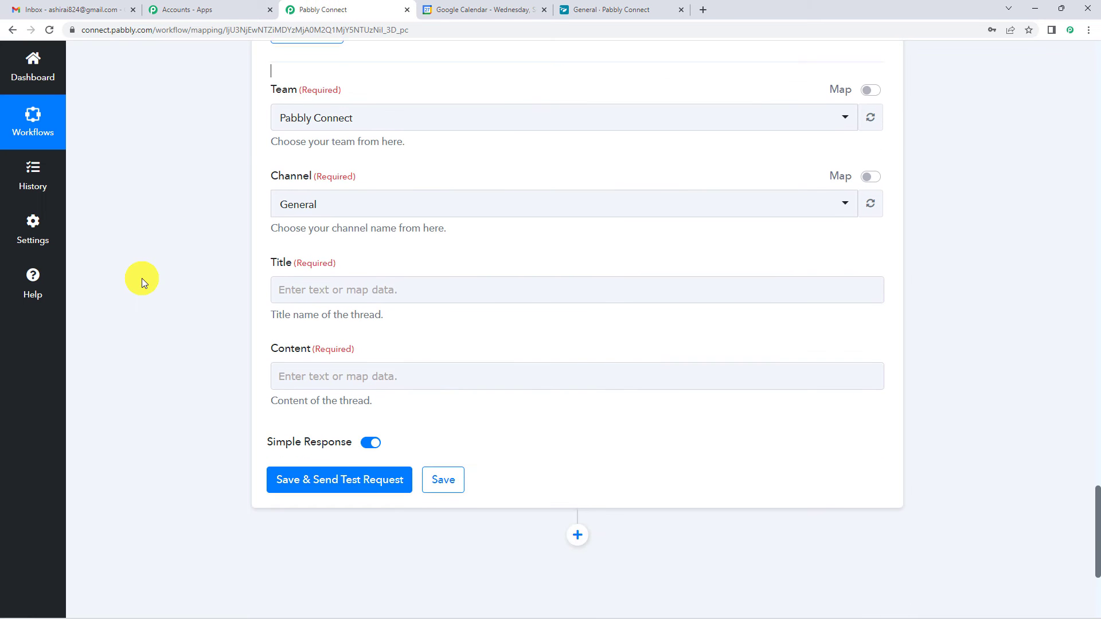
click(283, 234)
click(326, 231)
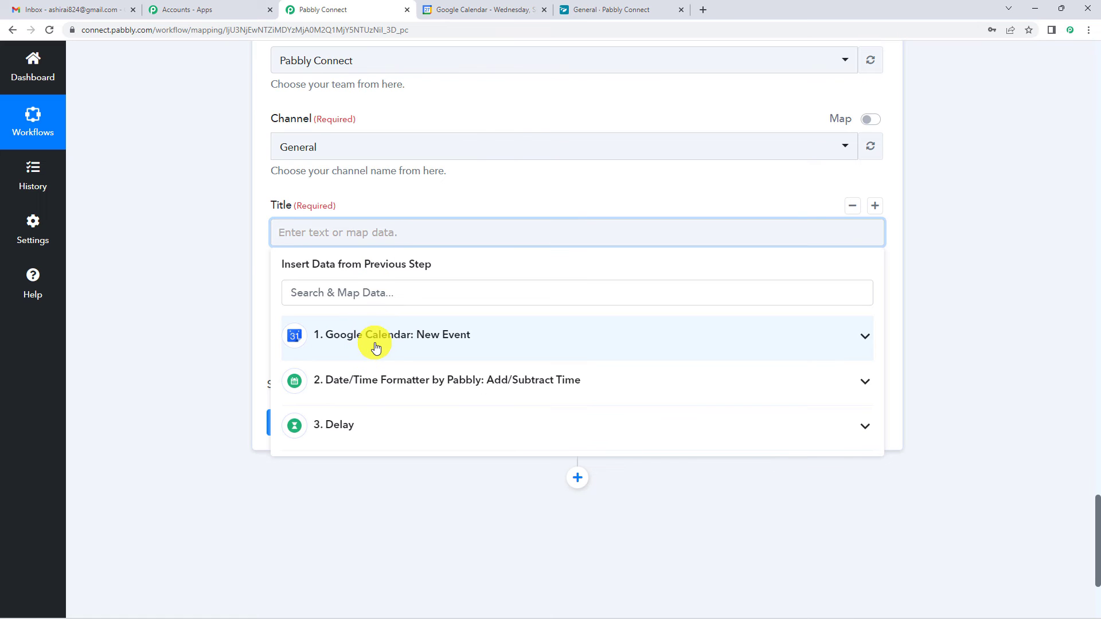
click(385, 346)
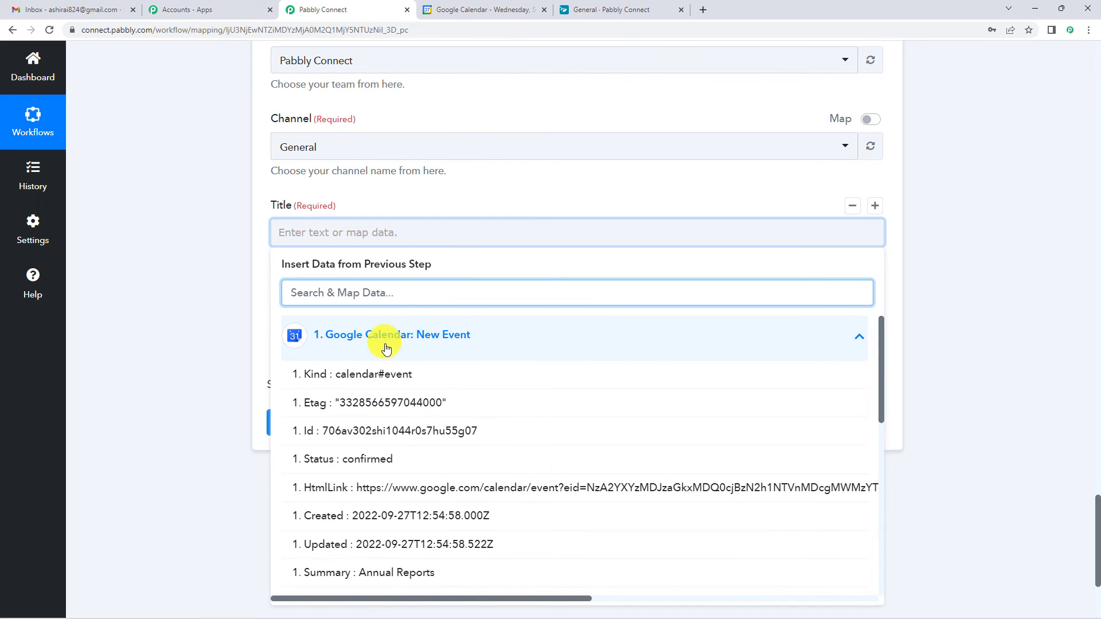
scroll(385, 348, down, 3)
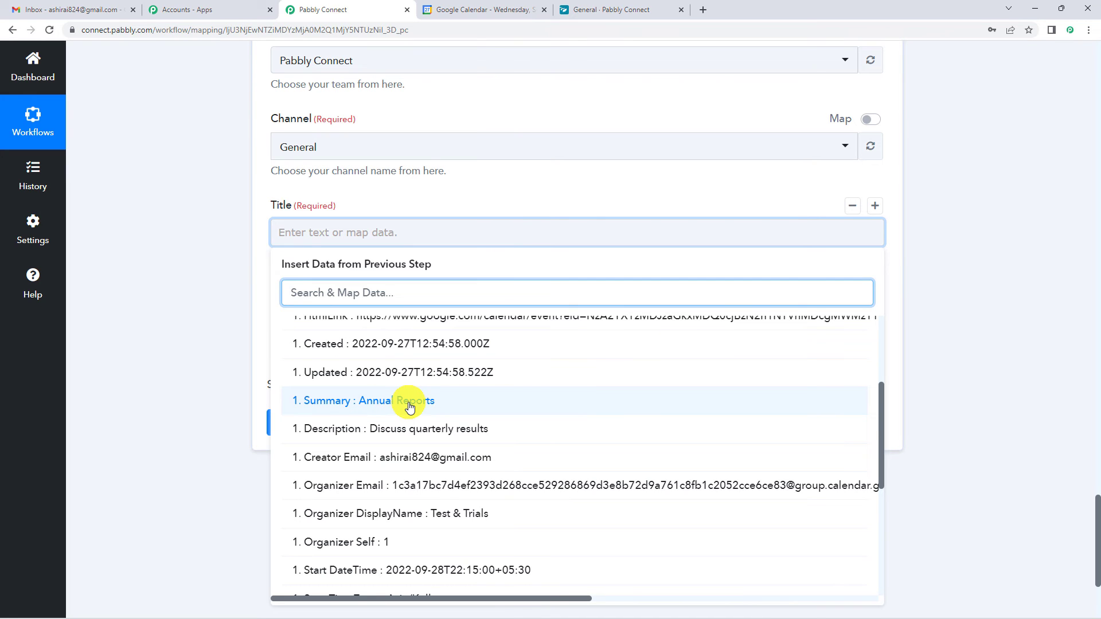
scroll(408, 404, up, 3)
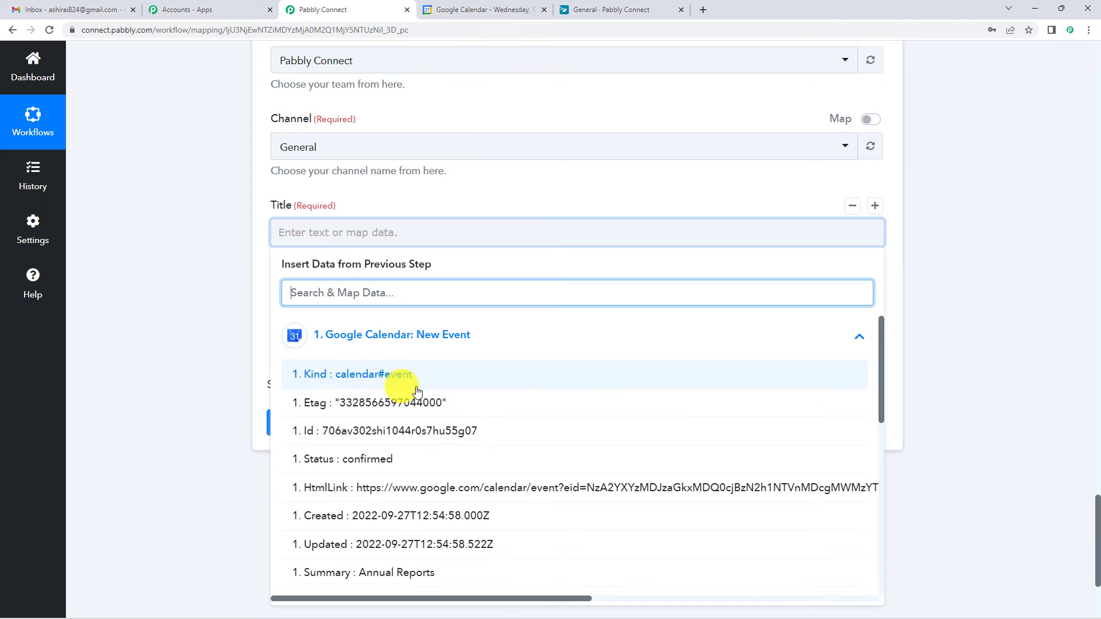
click(384, 337)
Examine the event summary, description and start and end times in the Google Calendar trigger's received response
scroll(184, 332, up, 20)
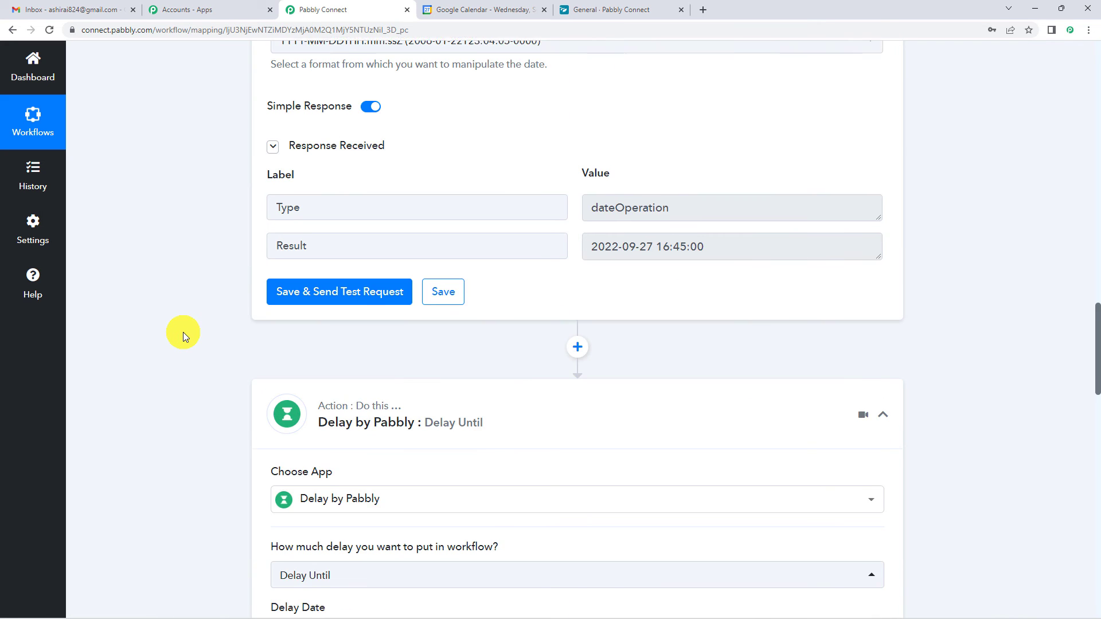
scroll(212, 367, up, 15)
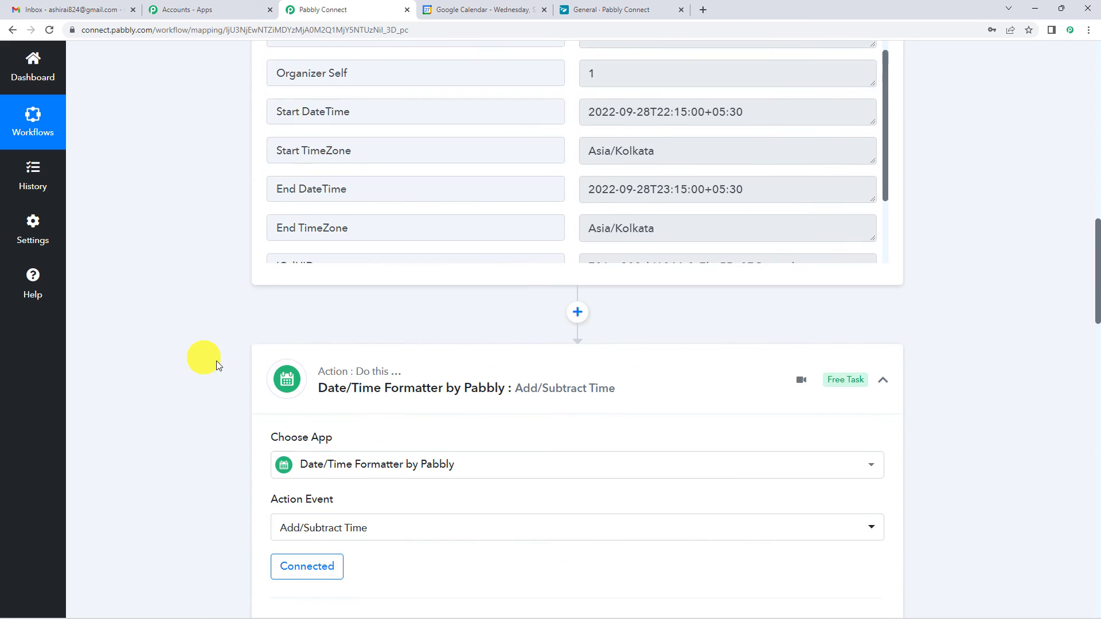
scroll(166, 373, up, 10)
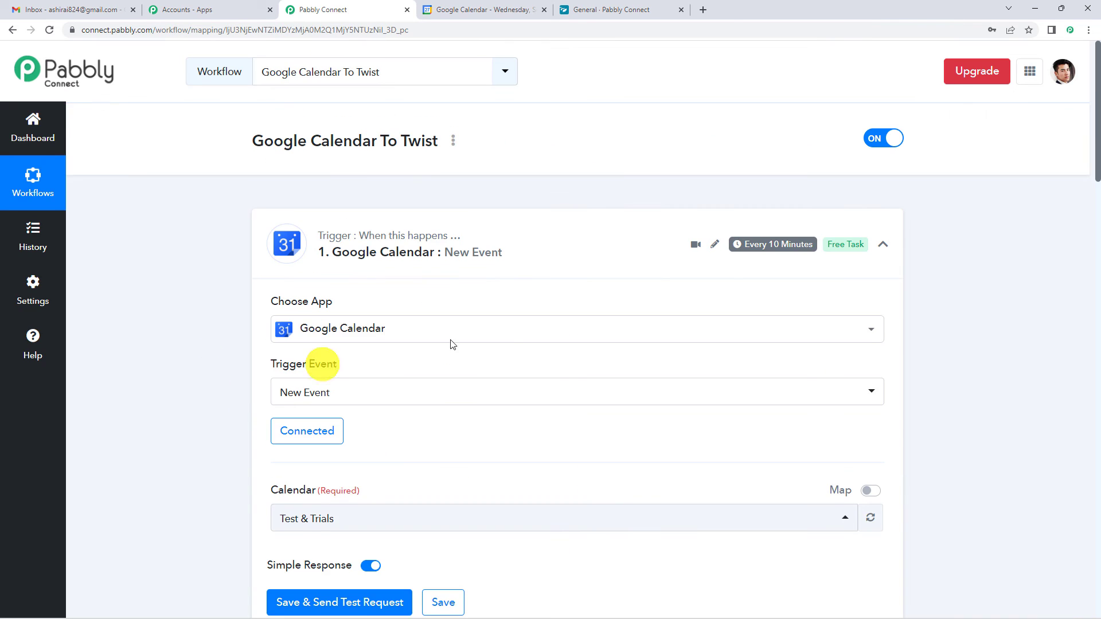
scroll(175, 317, down, 5)
scroll(153, 316, down, 3)
scroll(163, 328, up, 4)
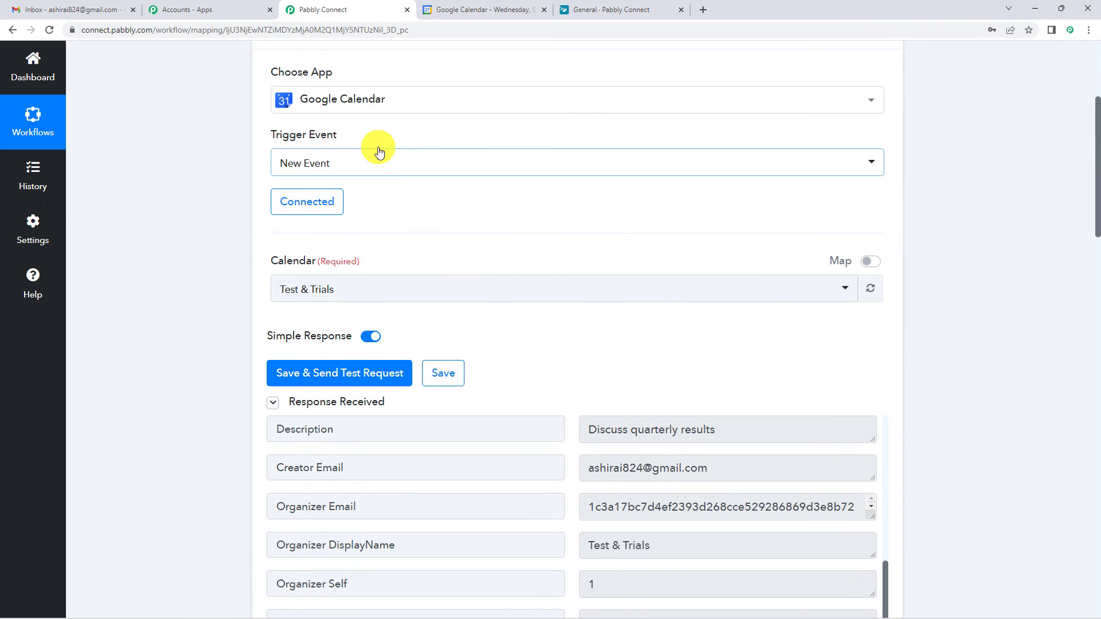
scroll(190, 260, down, 4)
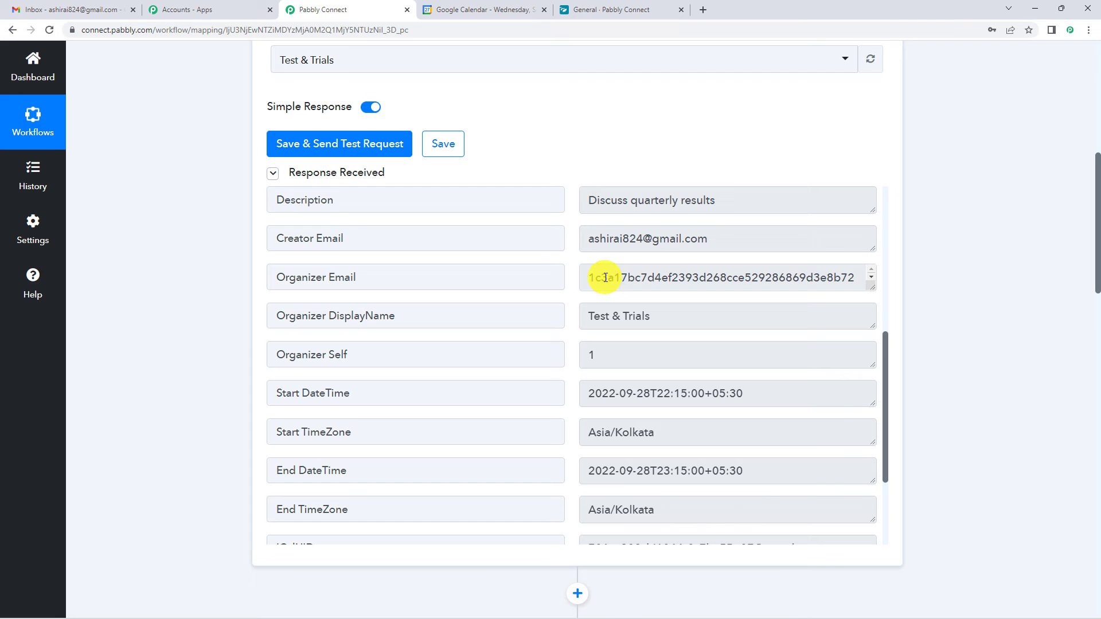
scroll(596, 150, down, 2)
scroll(648, 277, up, 2)
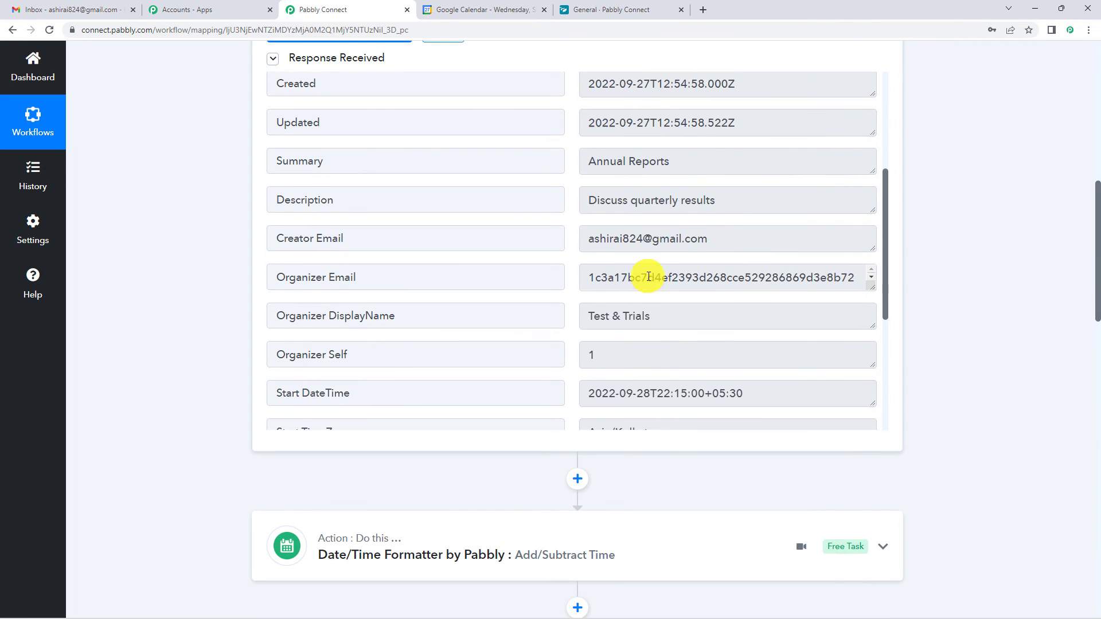
drag(594, 160, 691, 157)
drag(588, 162, 707, 160)
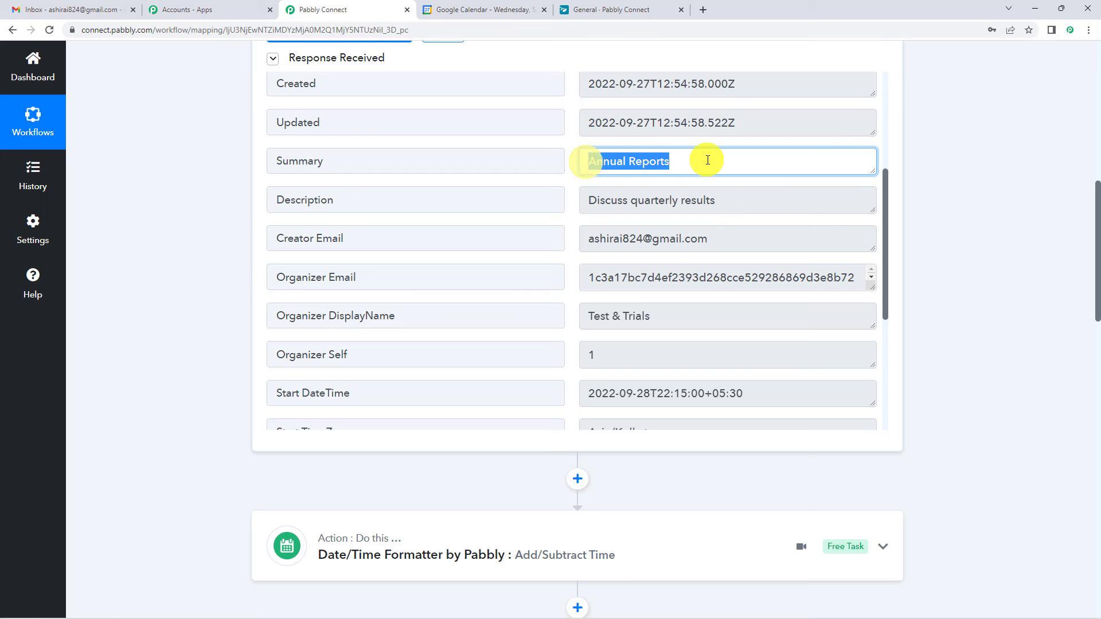
drag(720, 197, 618, 205)
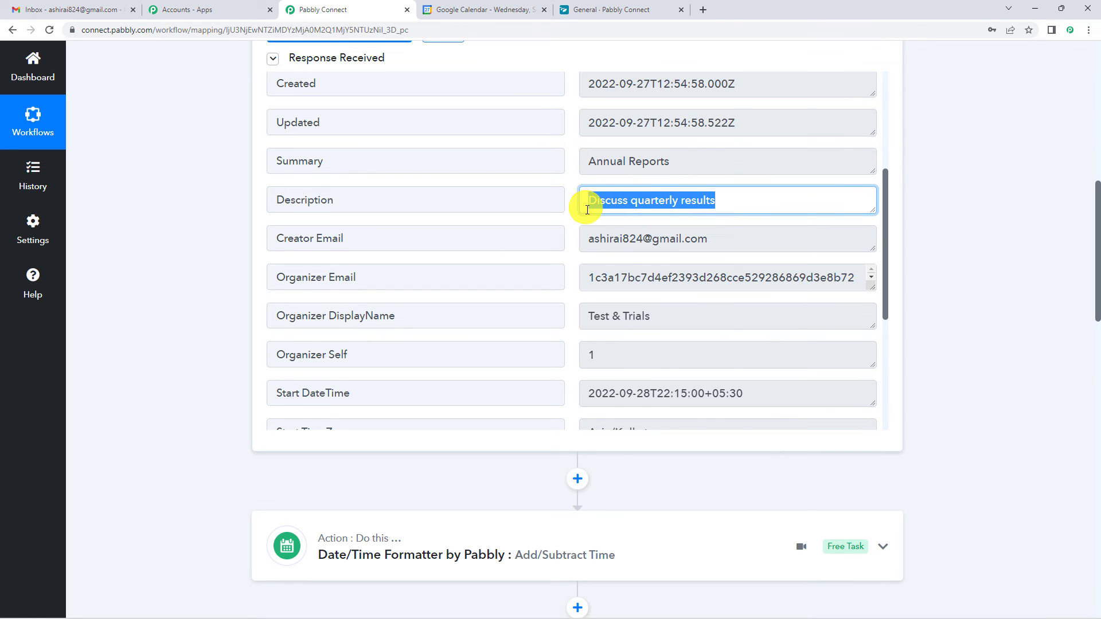
scroll(587, 210, down, 3)
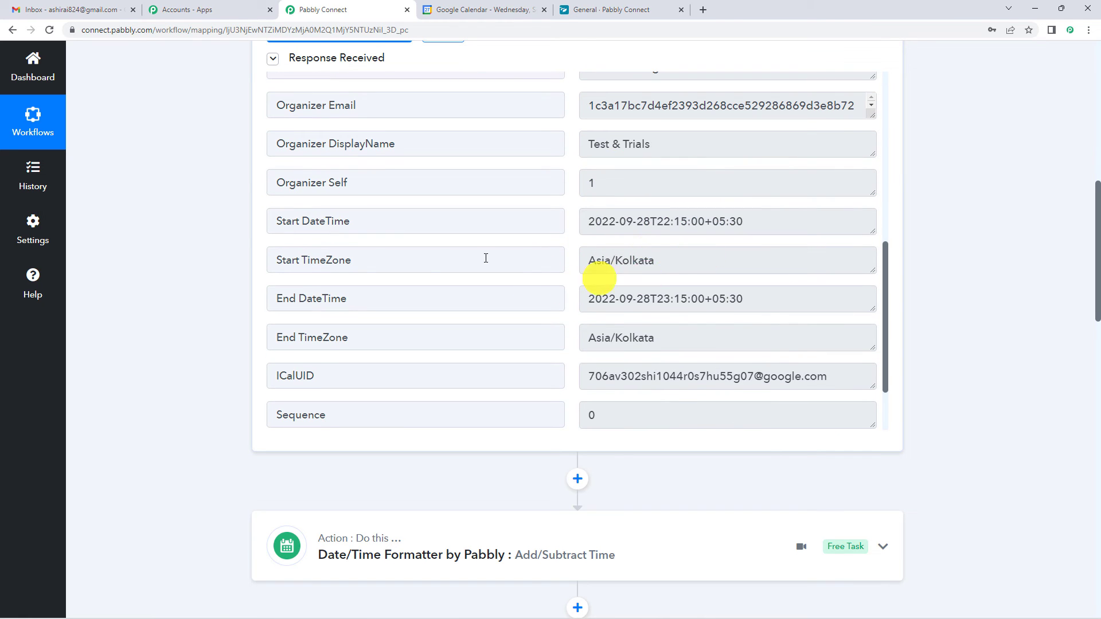
scroll(207, 251, up, 2)
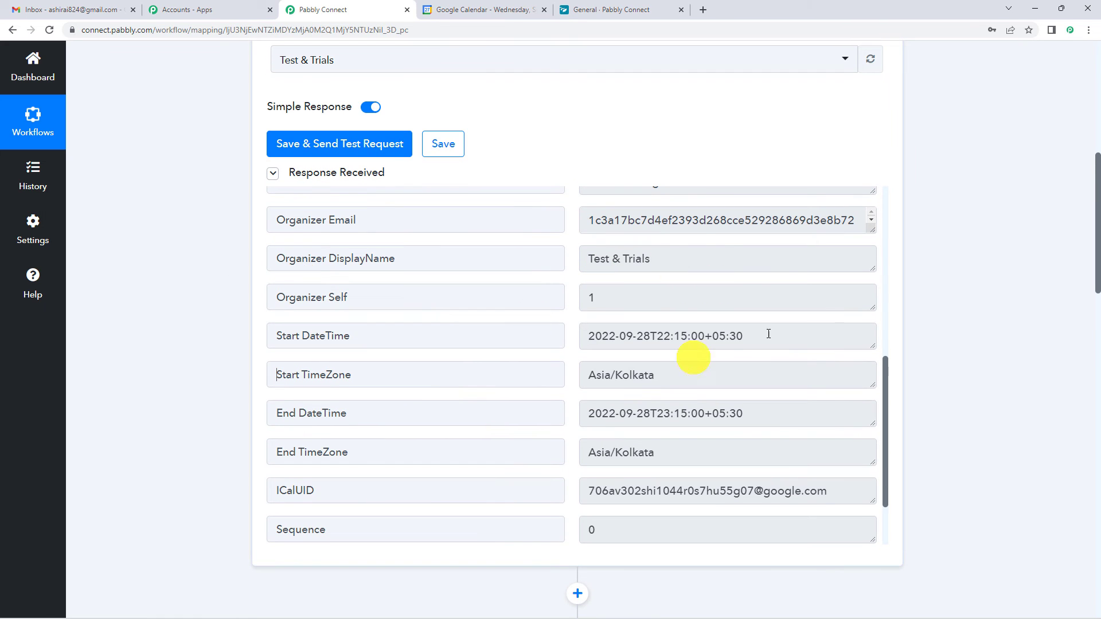
scroll(674, 231, down, 1)
Map the Google Calendar event's Summary into the Twist thread's title
scroll(160, 345, down, 15)
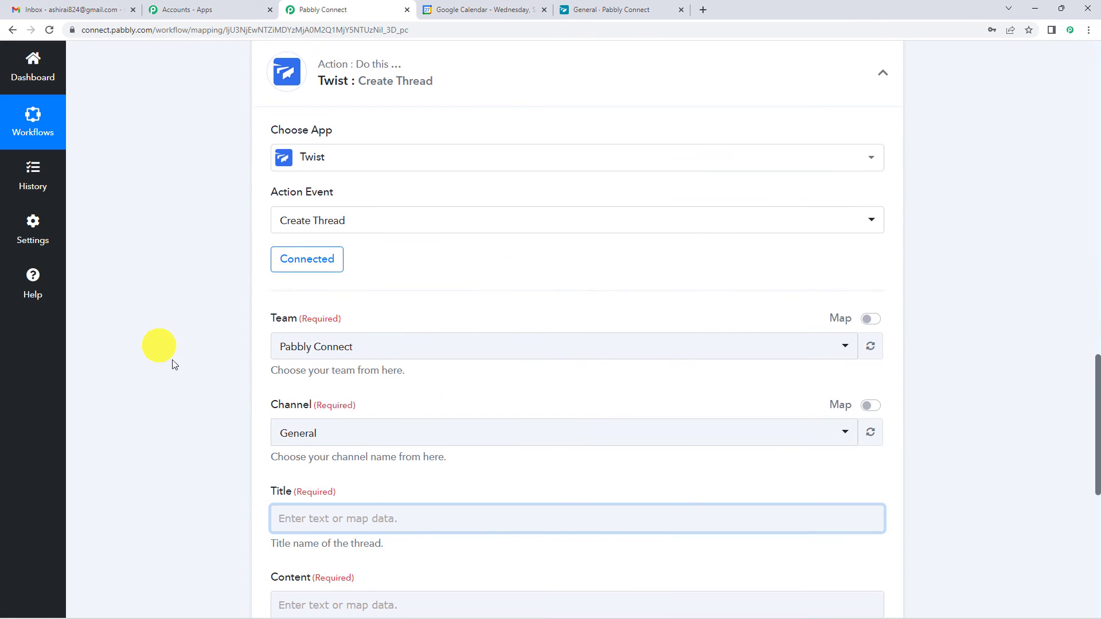
scroll(371, 300, down, 3)
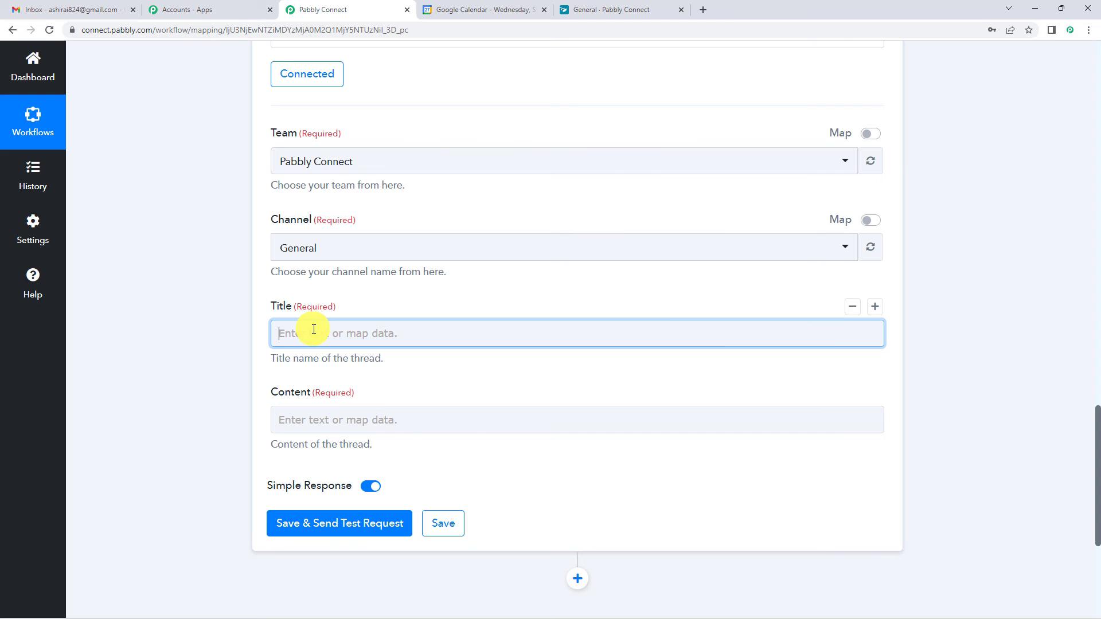
scroll(343, 355, down, 2)
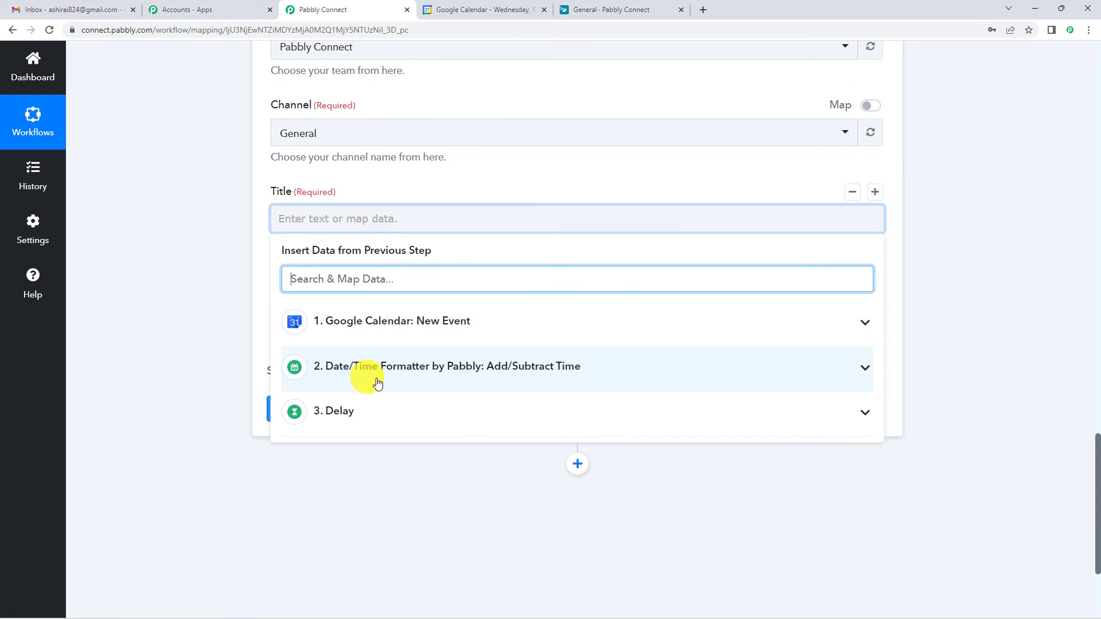
click(408, 328)
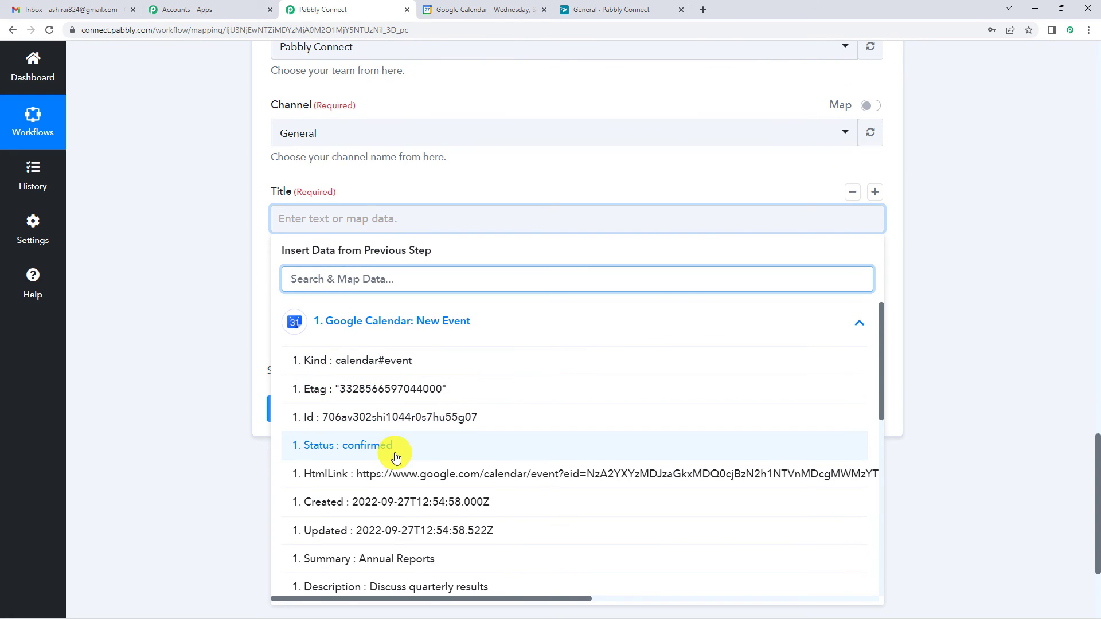
scroll(360, 499, down, 1)
click(366, 505)
click(251, 255)
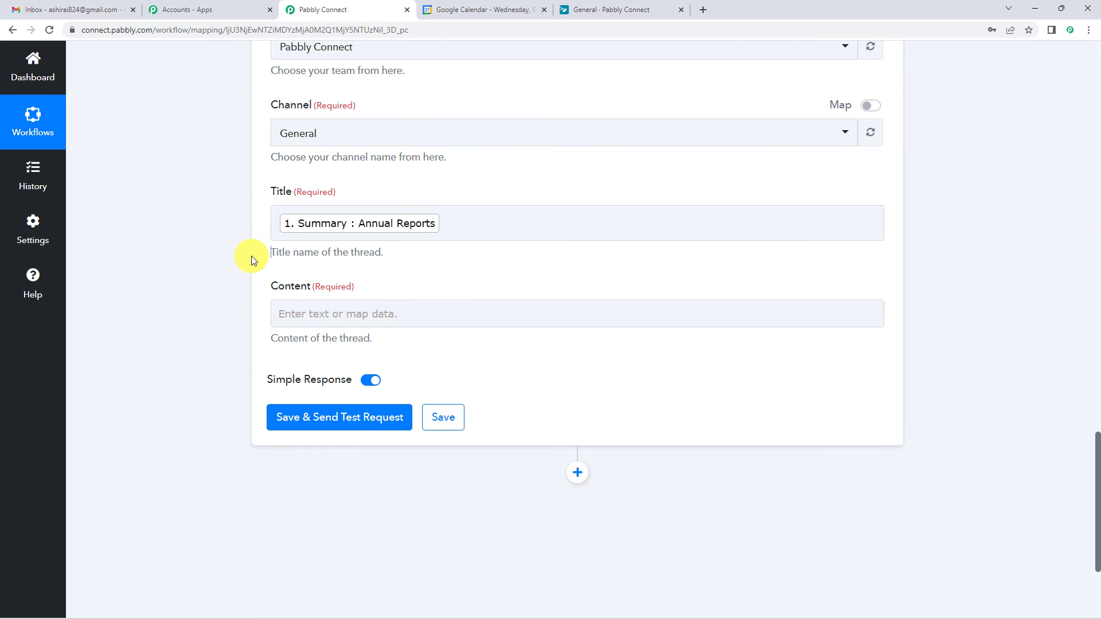
Map the Google Calendar event's Description into the Twist thread's content
scroll(251, 255, down, 2)
click(355, 202)
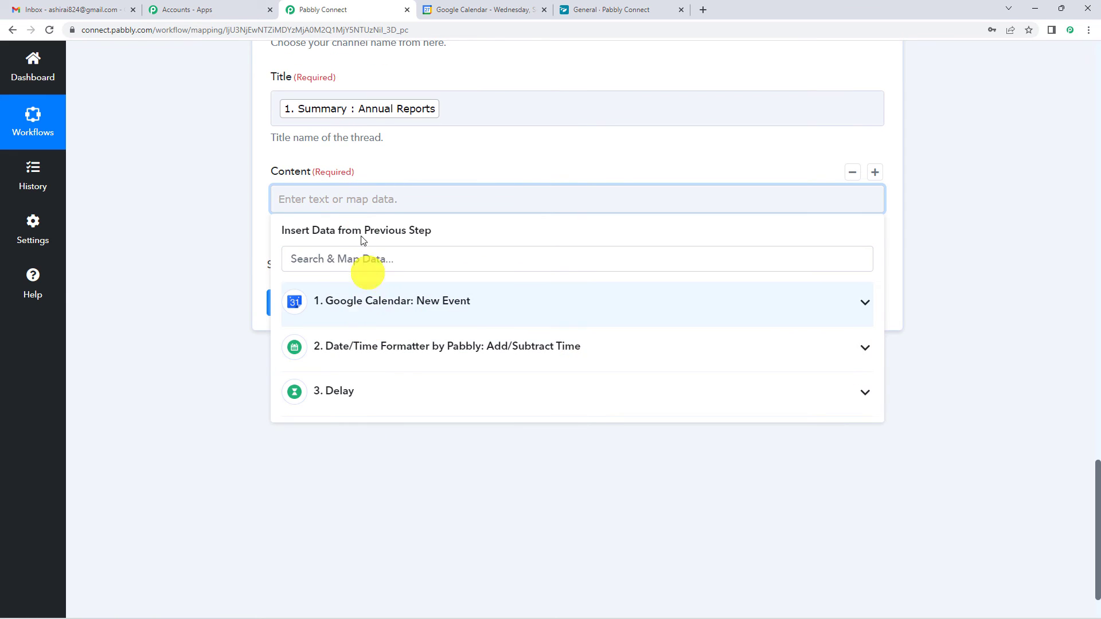
click(367, 301)
scroll(309, 418, down, 1)
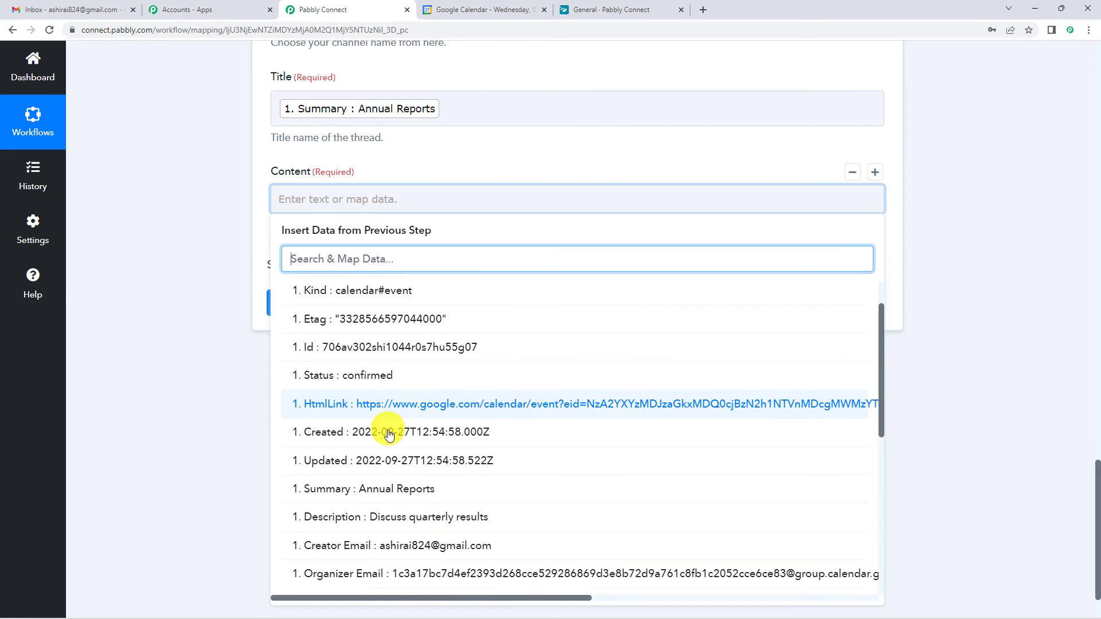
click(477, 510)
click(262, 215)
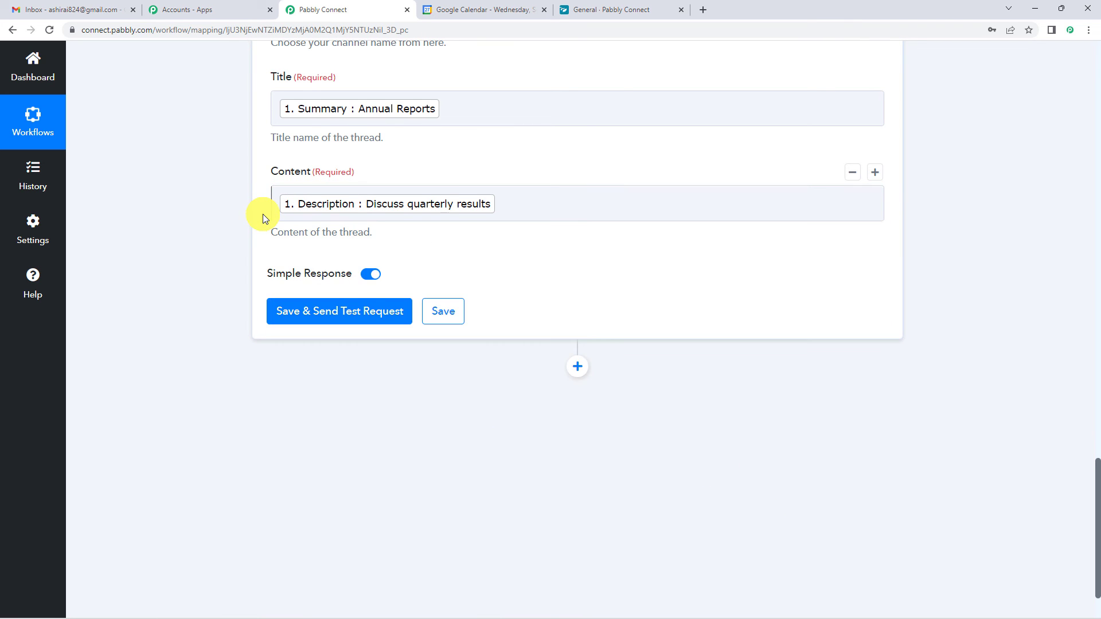
Review the workflow from the Google Calendar trigger through the Date/Time Formatter's settings and result to the Delay Until step's date
scroll(262, 214, up, 15)
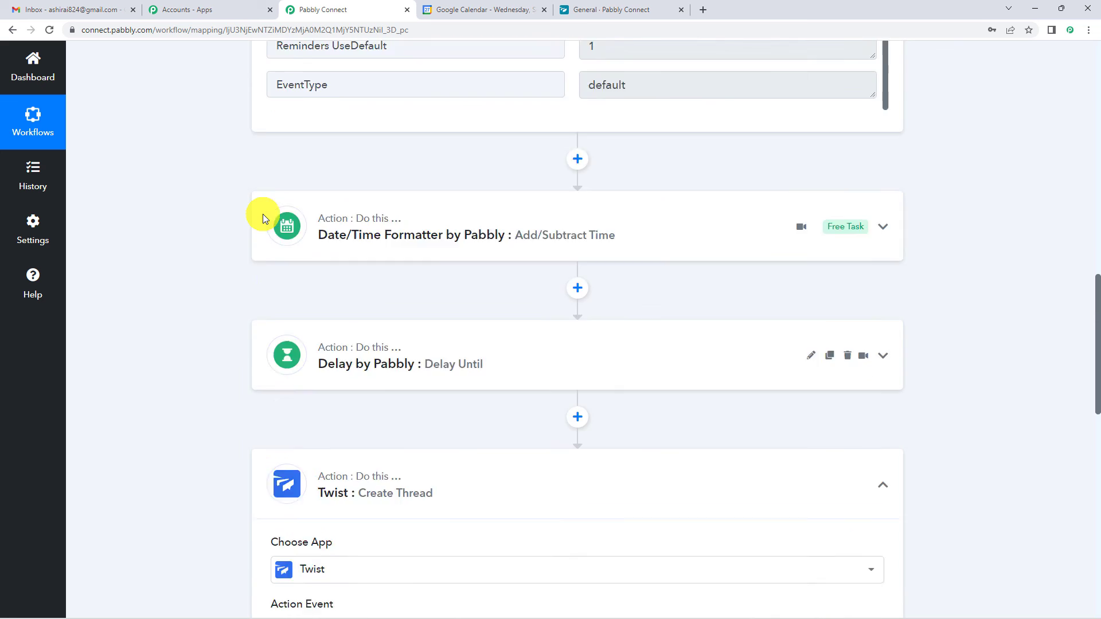
scroll(262, 215, up, 15)
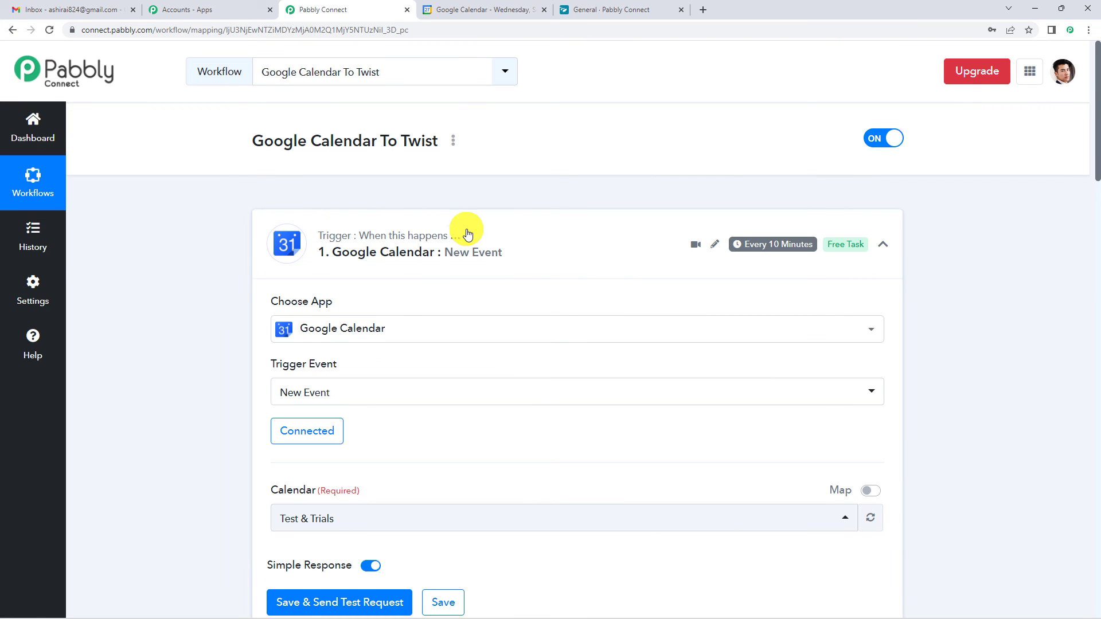
scroll(467, 234, down, 3)
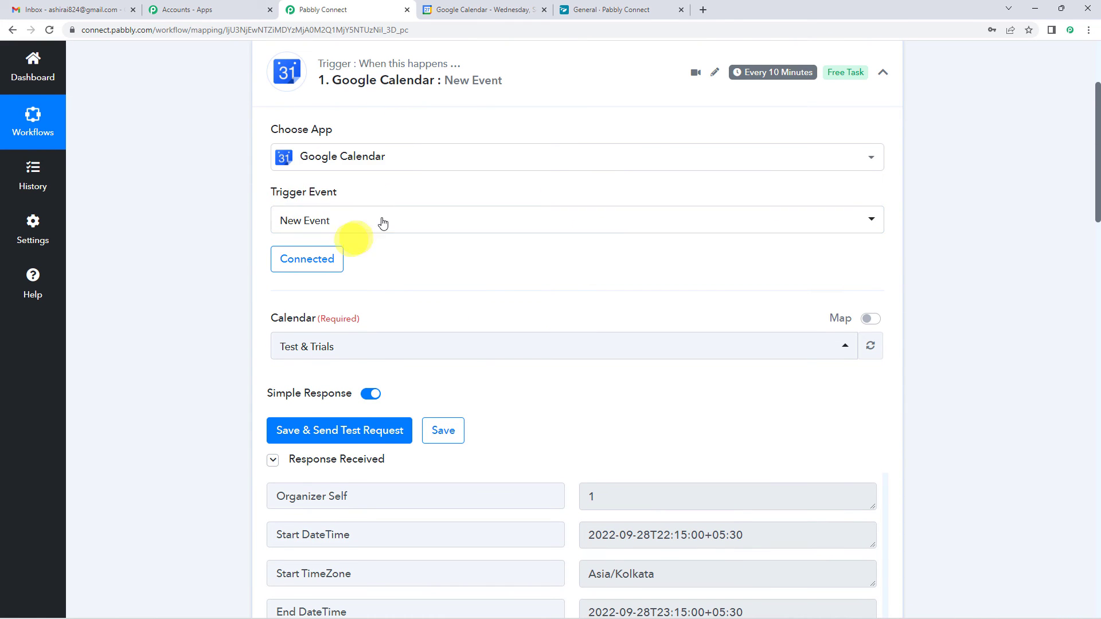
scroll(383, 254, down, 3)
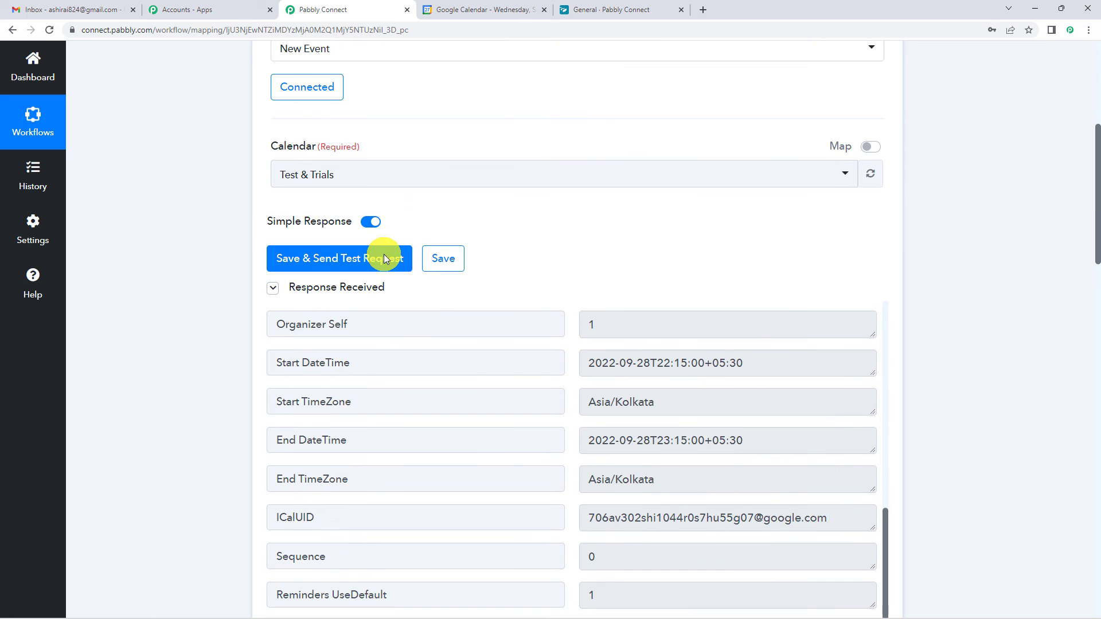
scroll(583, 233, down, 5)
scroll(522, 268, down, 5)
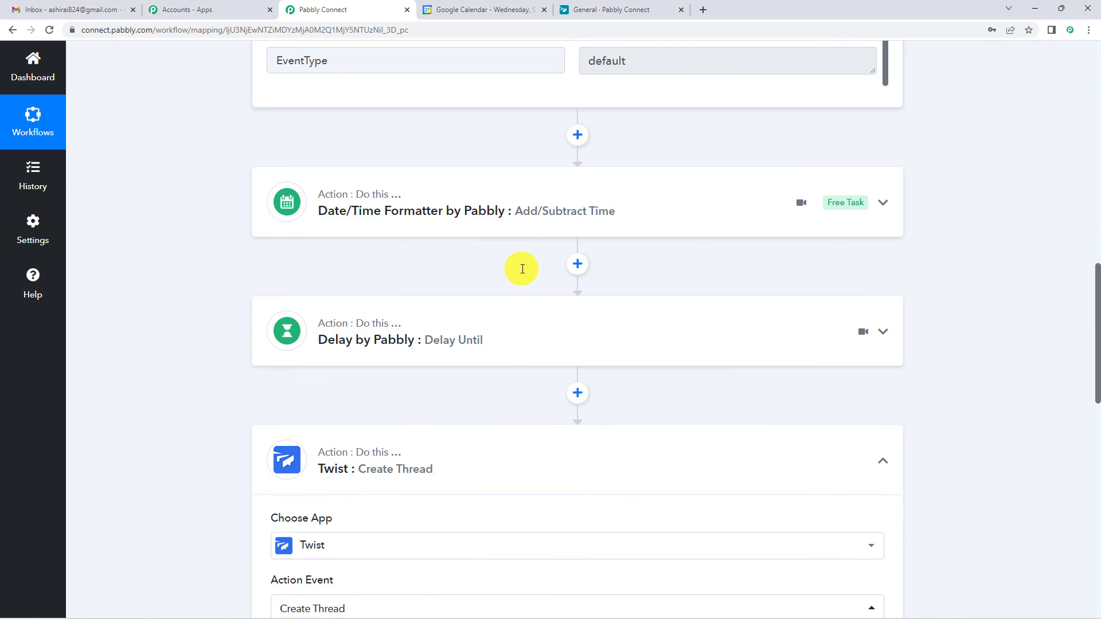
scroll(515, 207, down, 1)
click(474, 160)
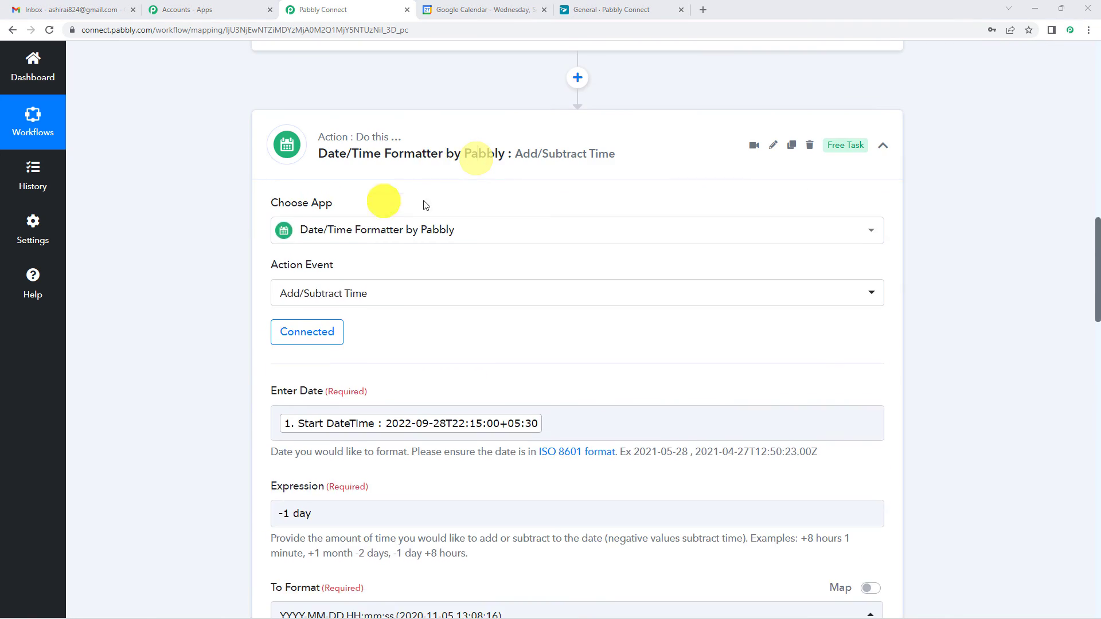
scroll(419, 270, down, 1)
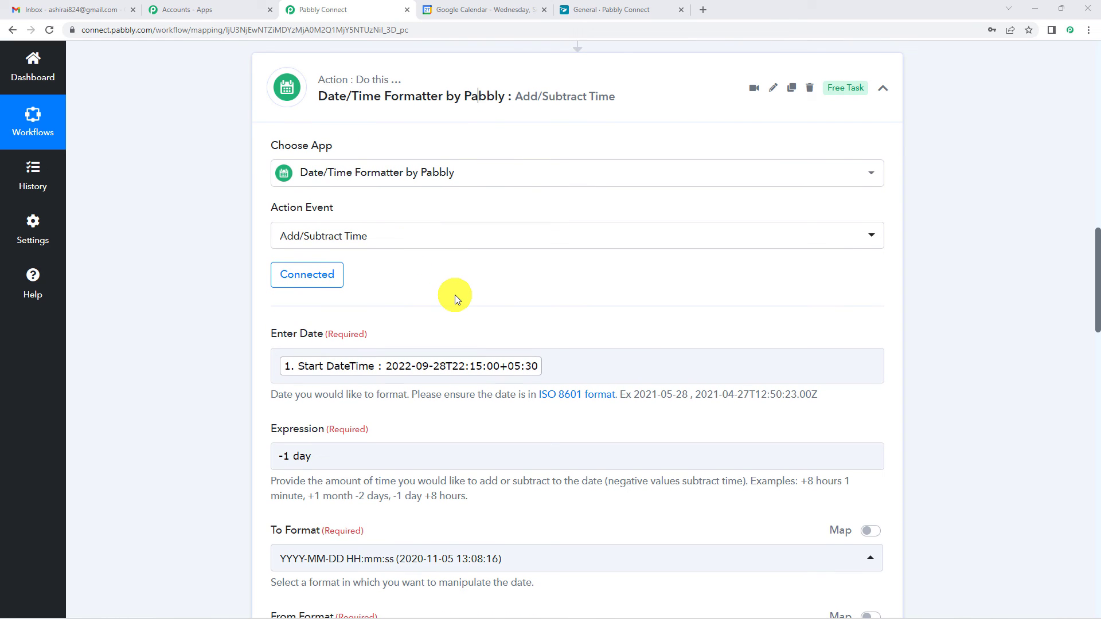
scroll(455, 294, down, 2)
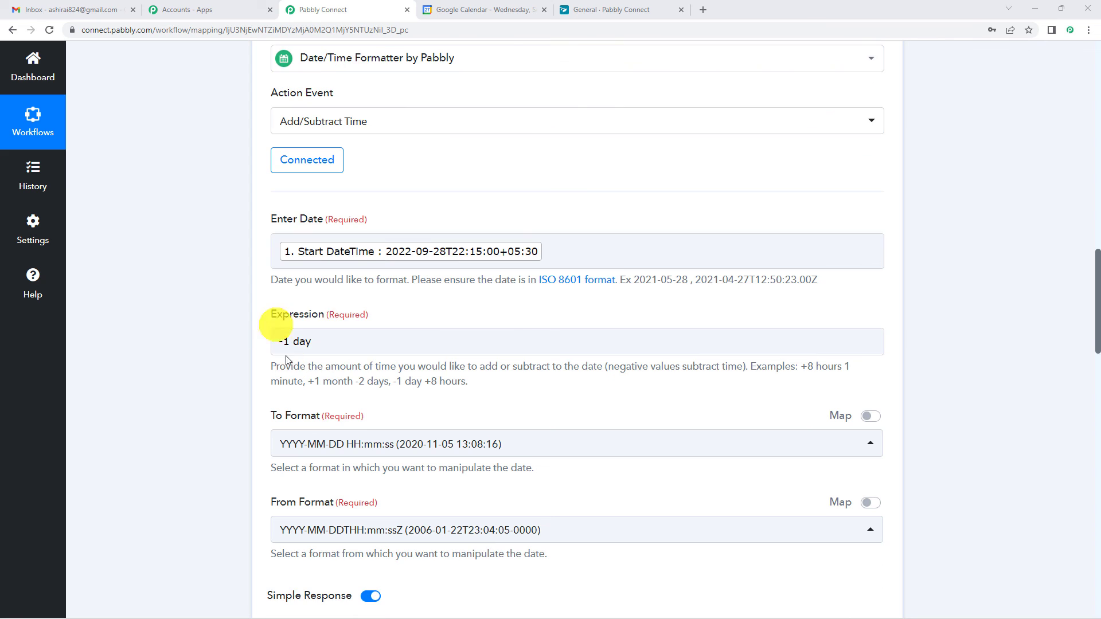
scroll(454, 263, down, 3)
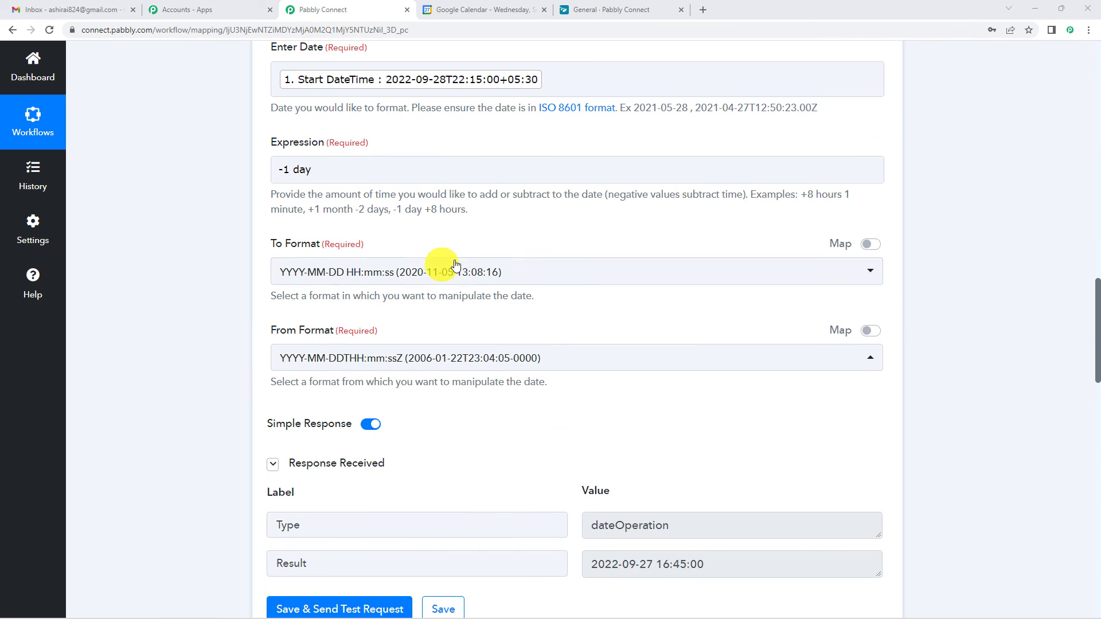
scroll(404, 233, down, 4)
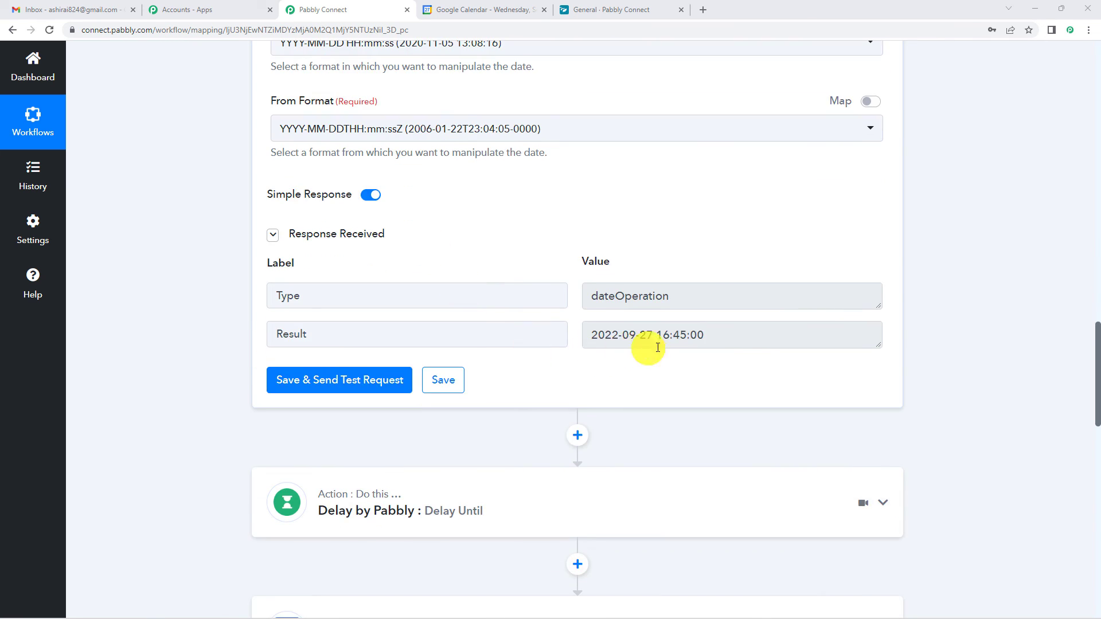
scroll(585, 312, down, 6)
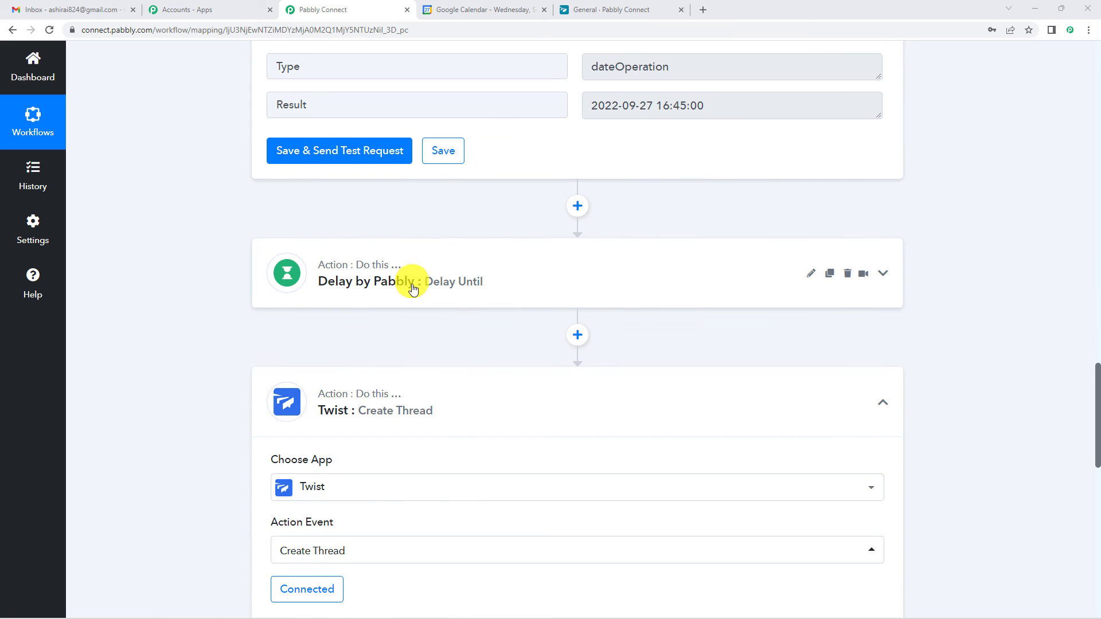
click(361, 230)
scroll(419, 270, down, 2)
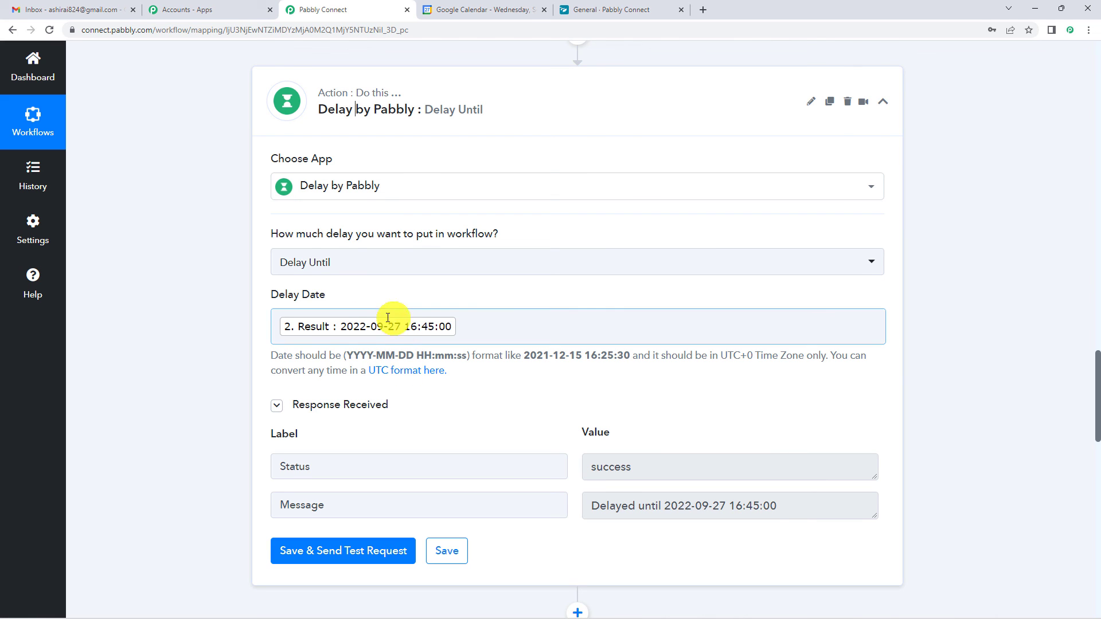
Save the Twist Create Thread action and send its test request
click(533, 288)
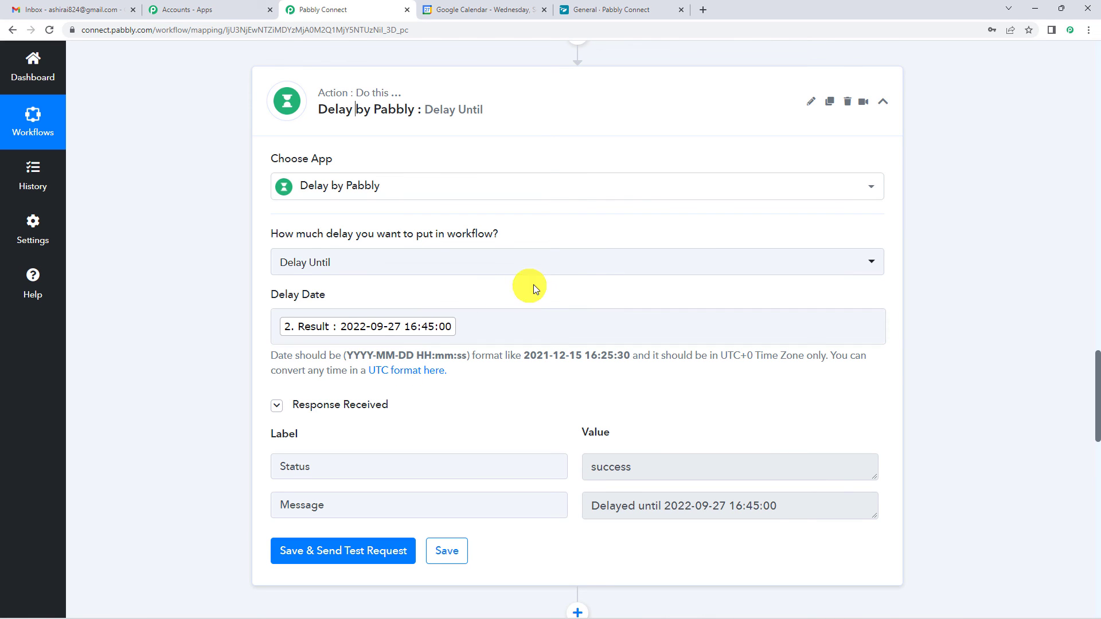
scroll(533, 284, down, 2)
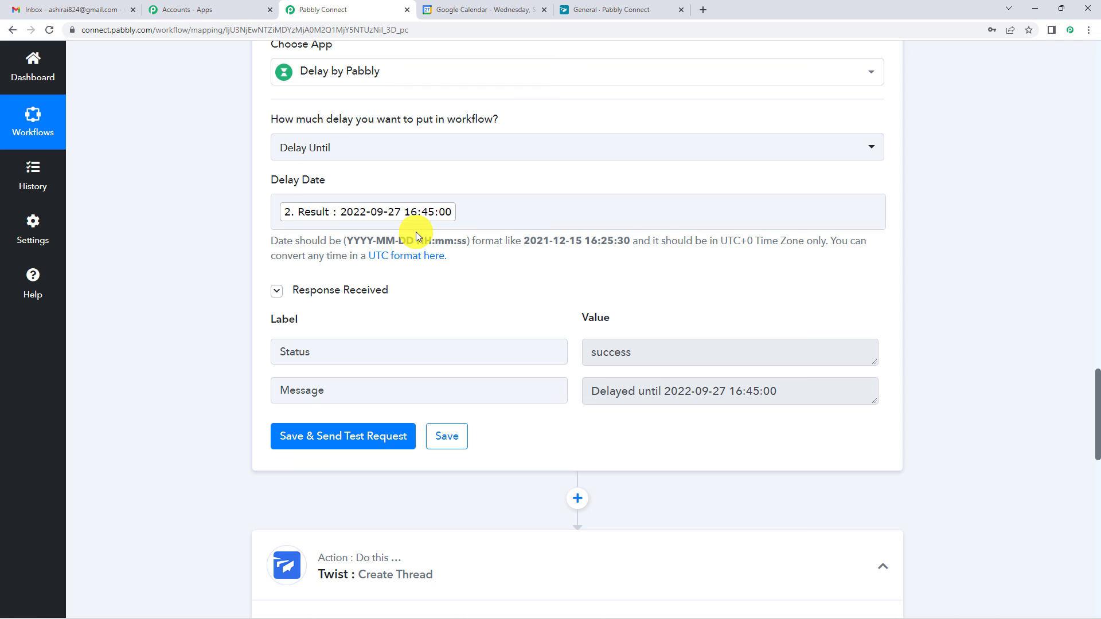
click(394, 214)
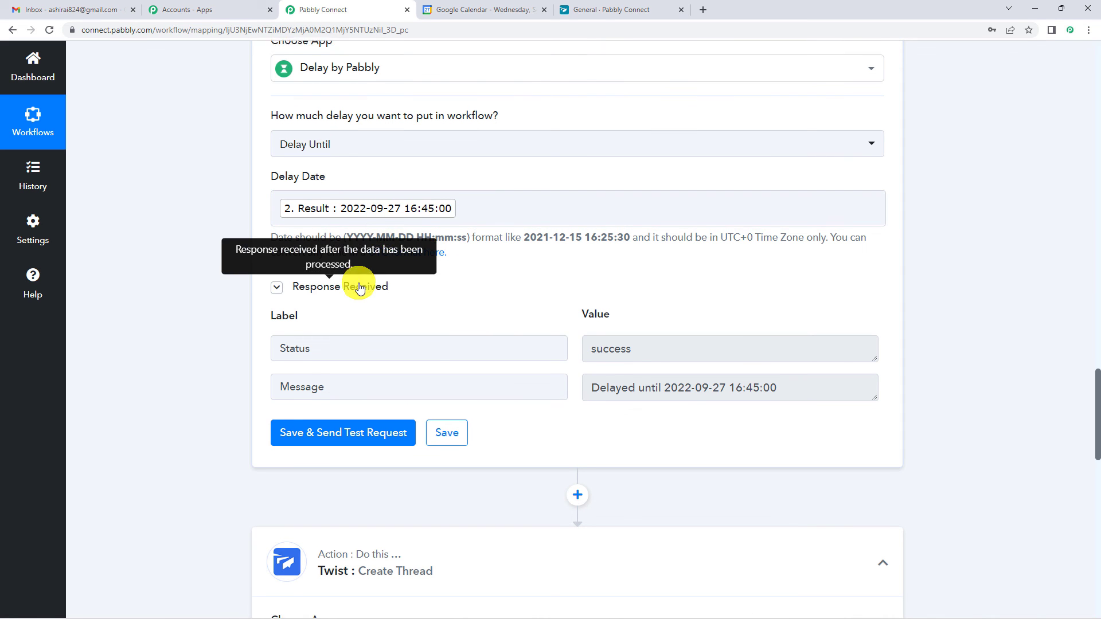
scroll(362, 283, down, 7)
scroll(399, 199, down, 1)
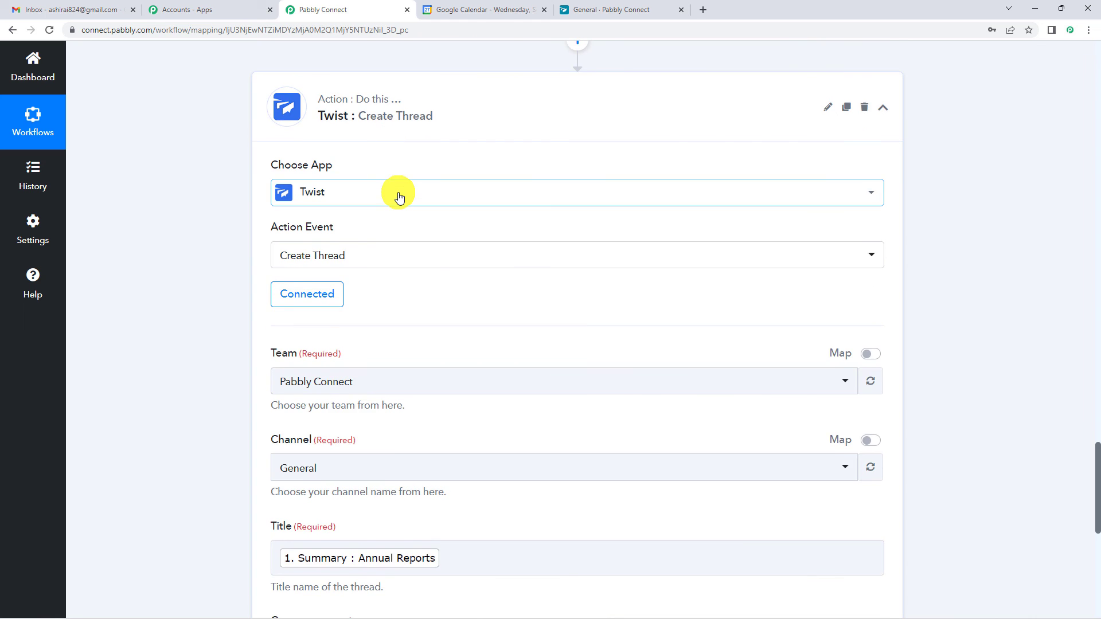
scroll(399, 206, down, 6)
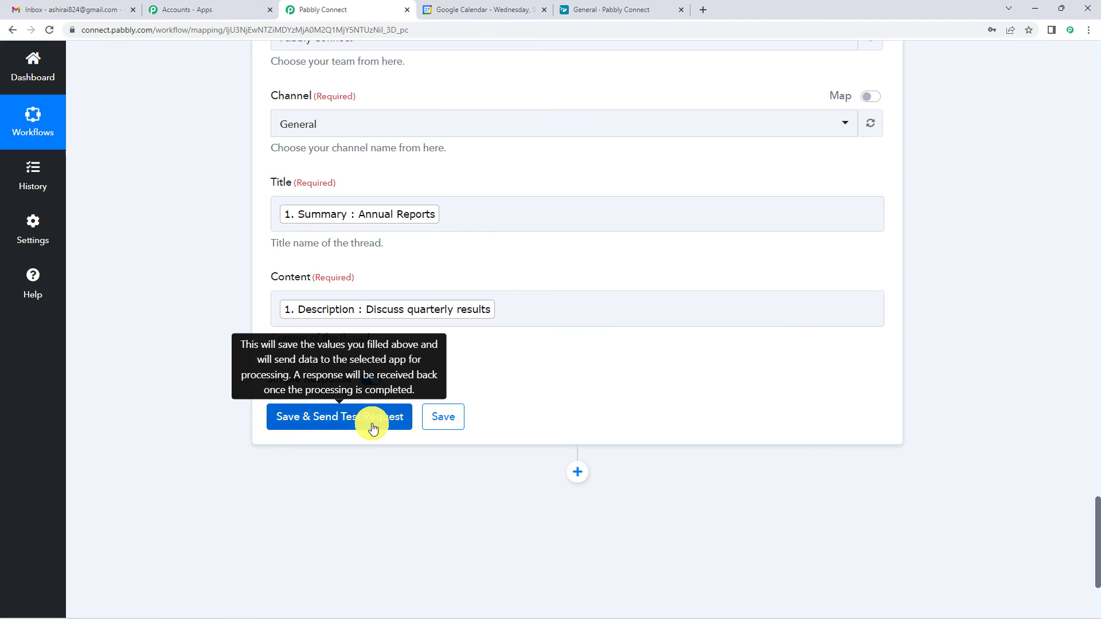
click(372, 427)
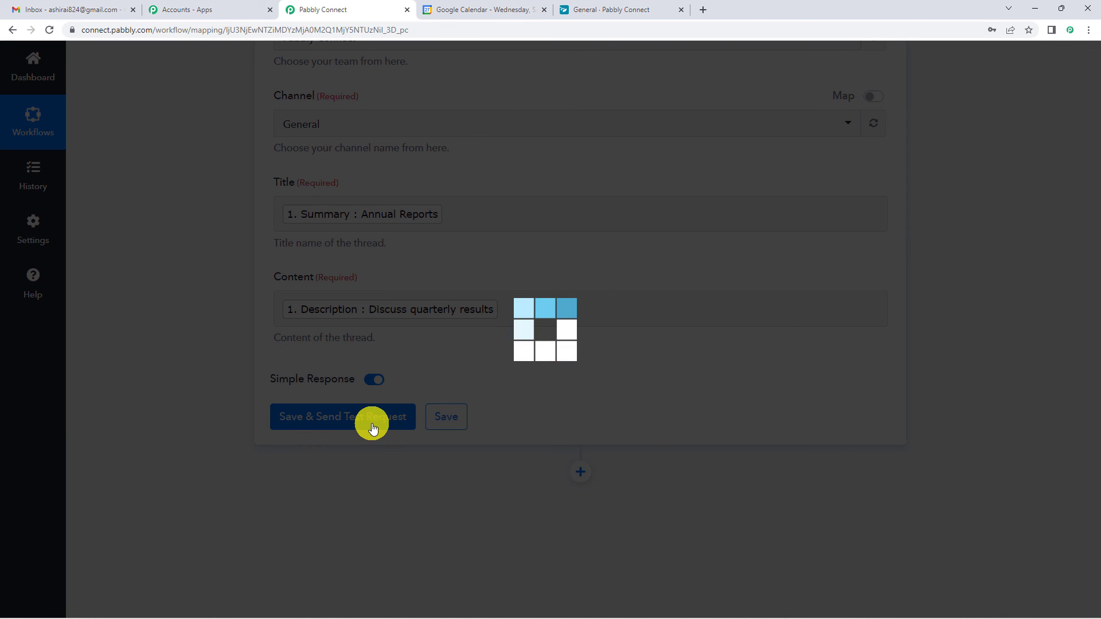
Examine the content, creator name, title and workspace ID in the Twist action's received response
scroll(536, 289, down, 5)
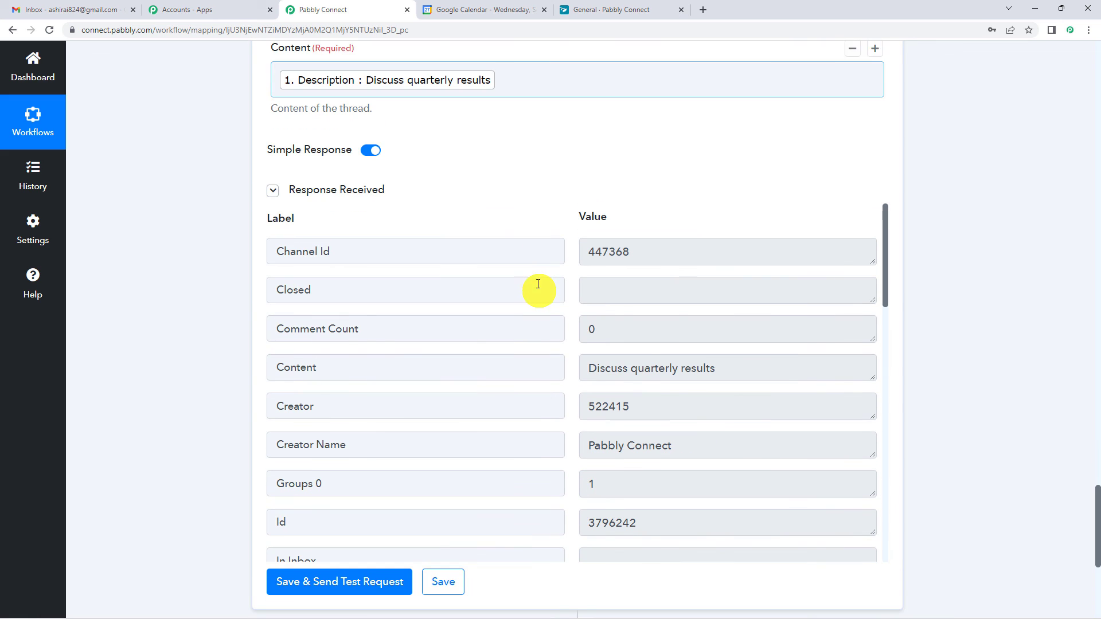
scroll(411, 189, down, 2)
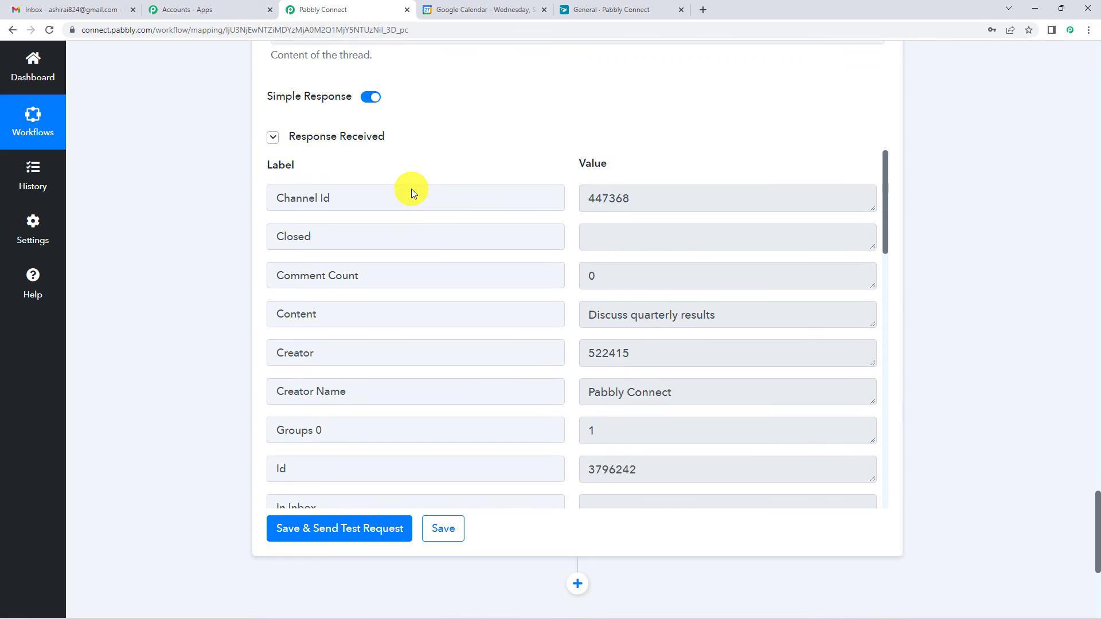
drag(591, 257, 764, 253)
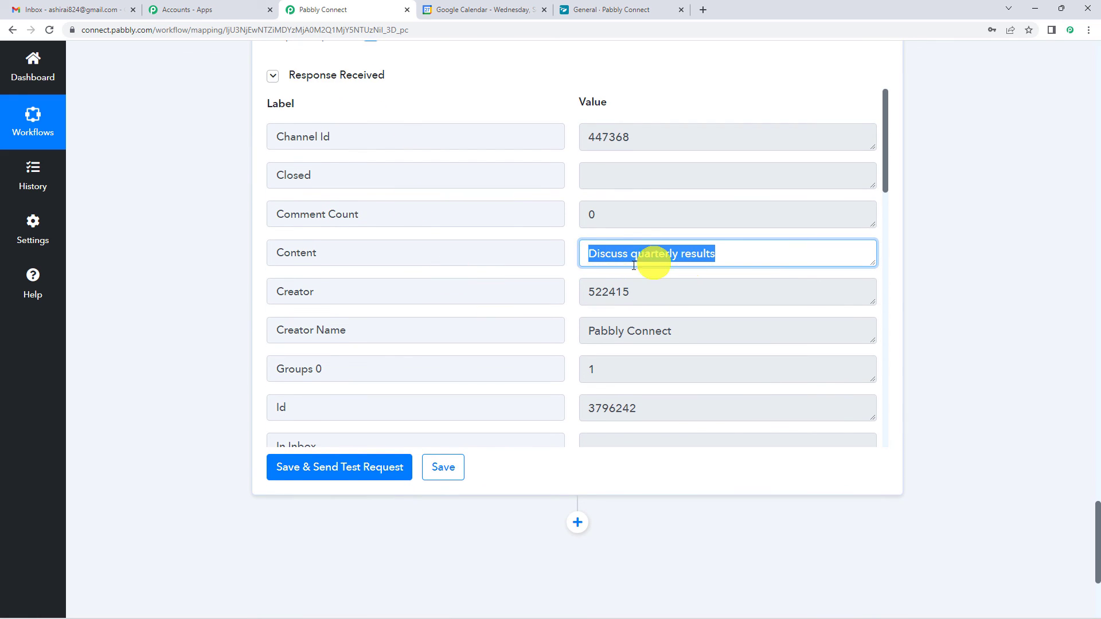
scroll(634, 266, down, 3)
drag(586, 168, 663, 162)
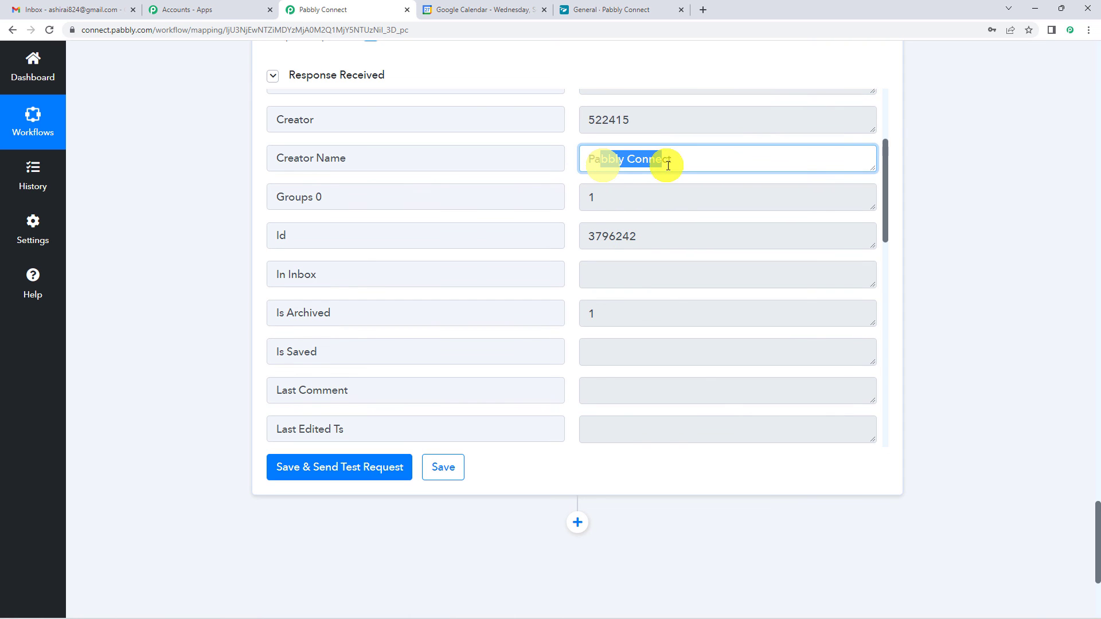
scroll(628, 253, down, 10)
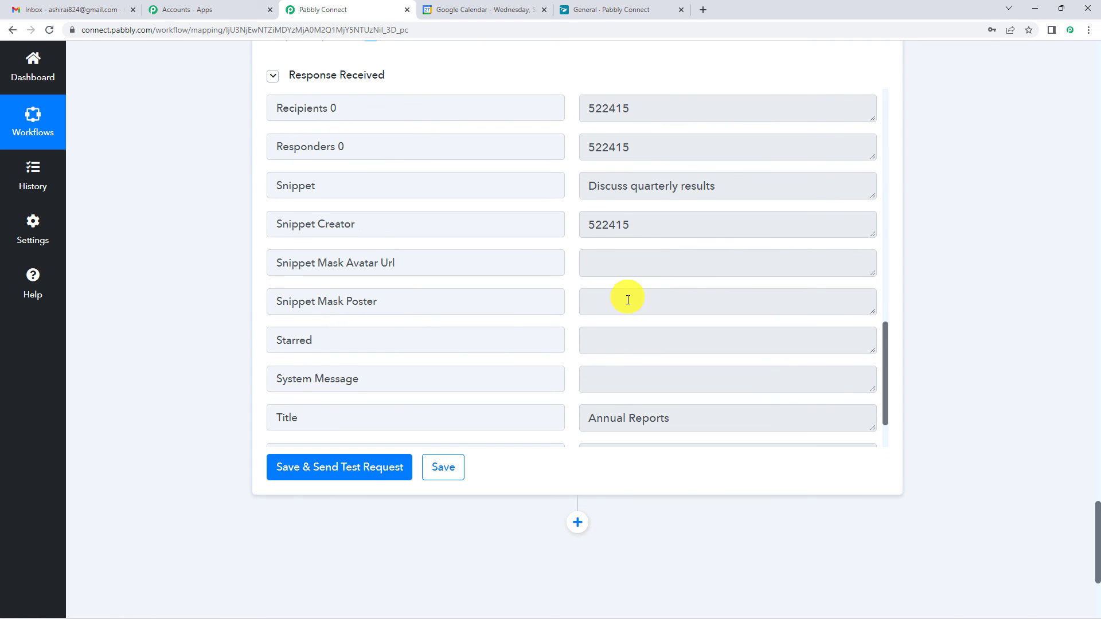
scroll(627, 300, down, 1)
drag(588, 344, 673, 344)
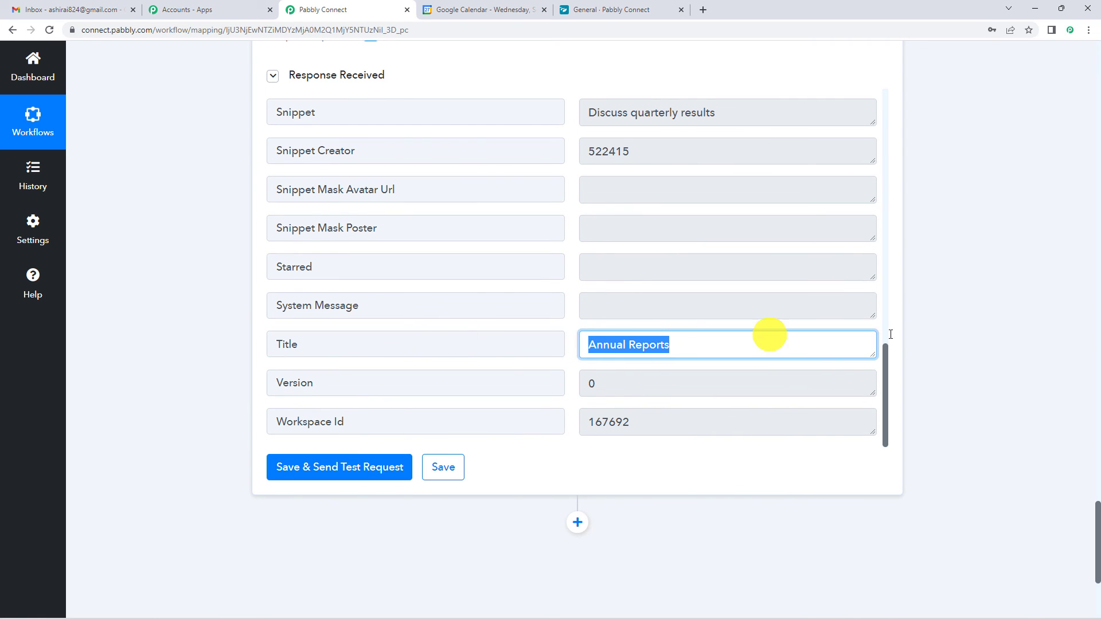
drag(589, 422, 636, 415)
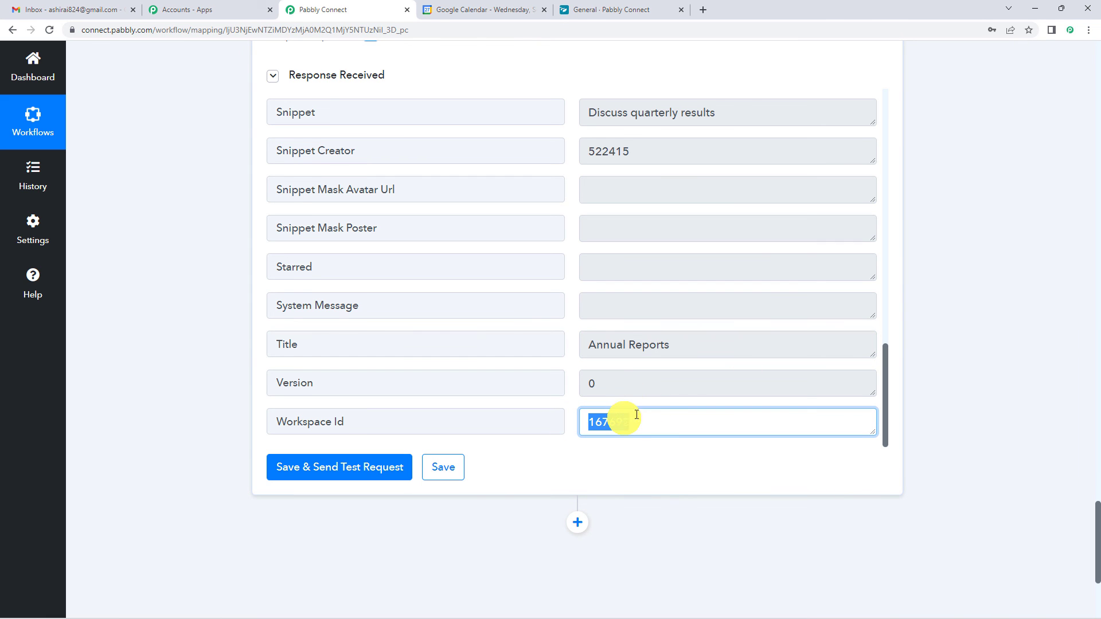
click(933, 273)
scroll(658, 314, up, 4)
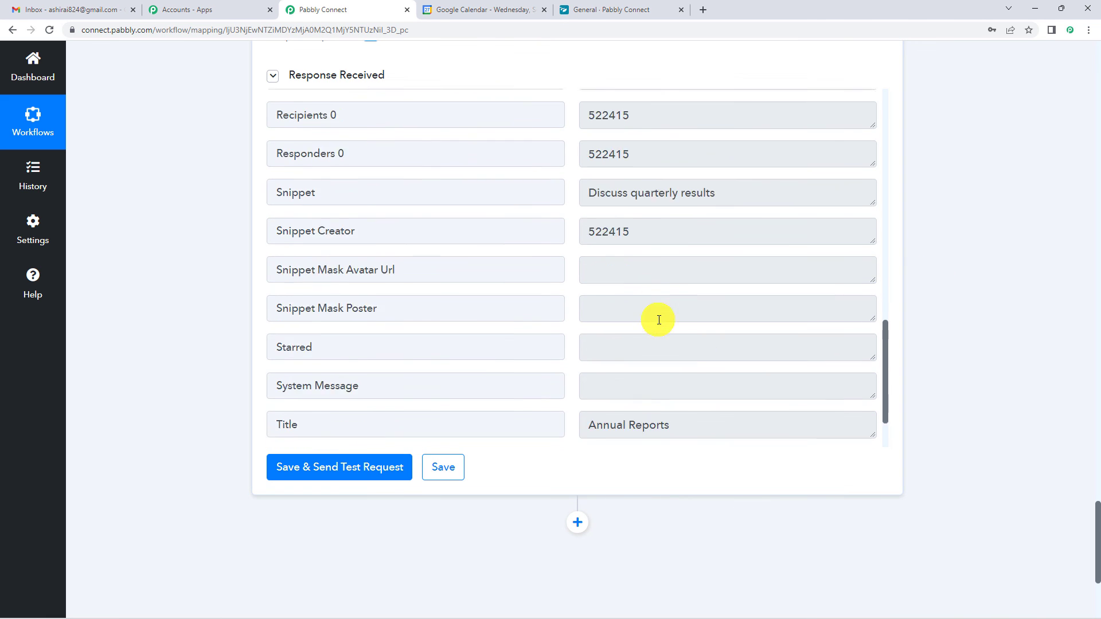
Review the Twist action's team, channel, title and content, and switch to Twist's General channel to check for the test thread
scroll(230, 306, up, 8)
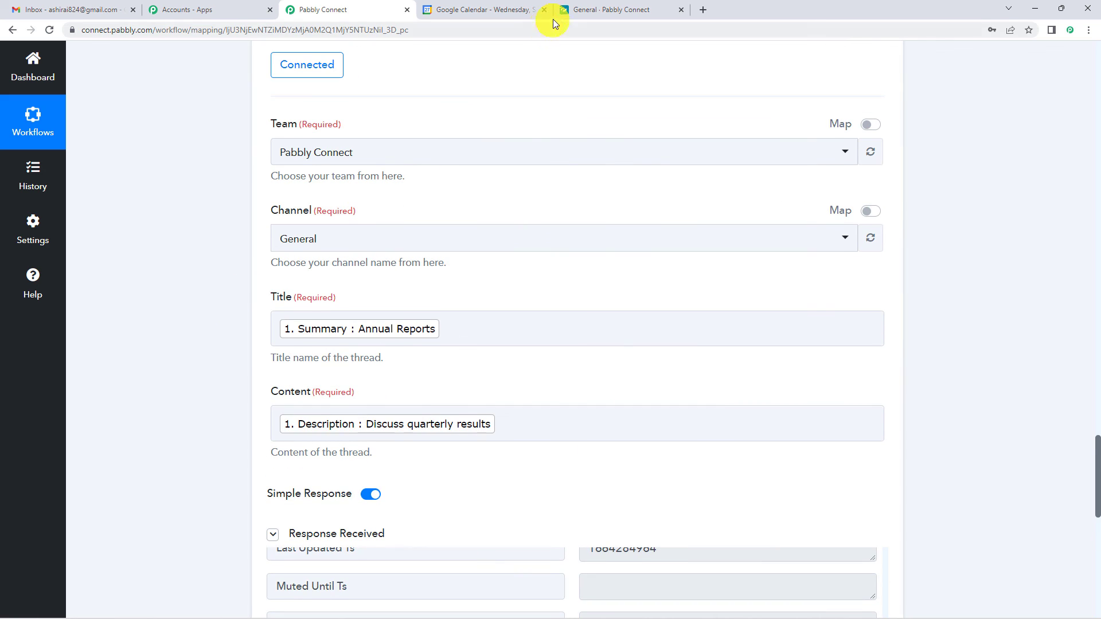
scroll(344, 379, up, 4)
scroll(395, 395, down, 3)
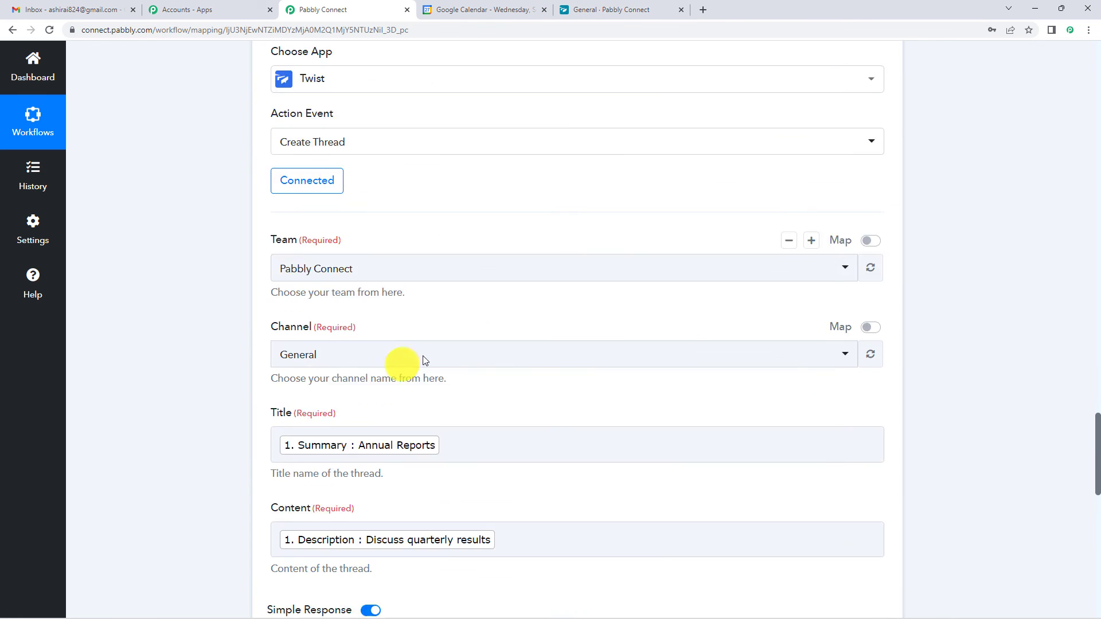
scroll(459, 342, down, 2)
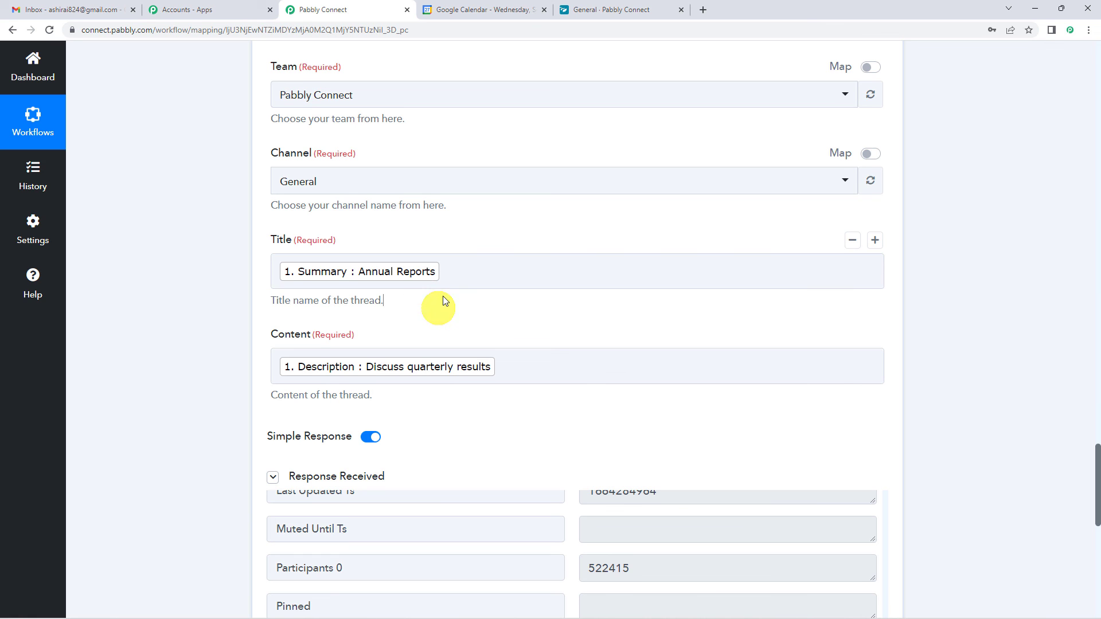
click(621, 7)
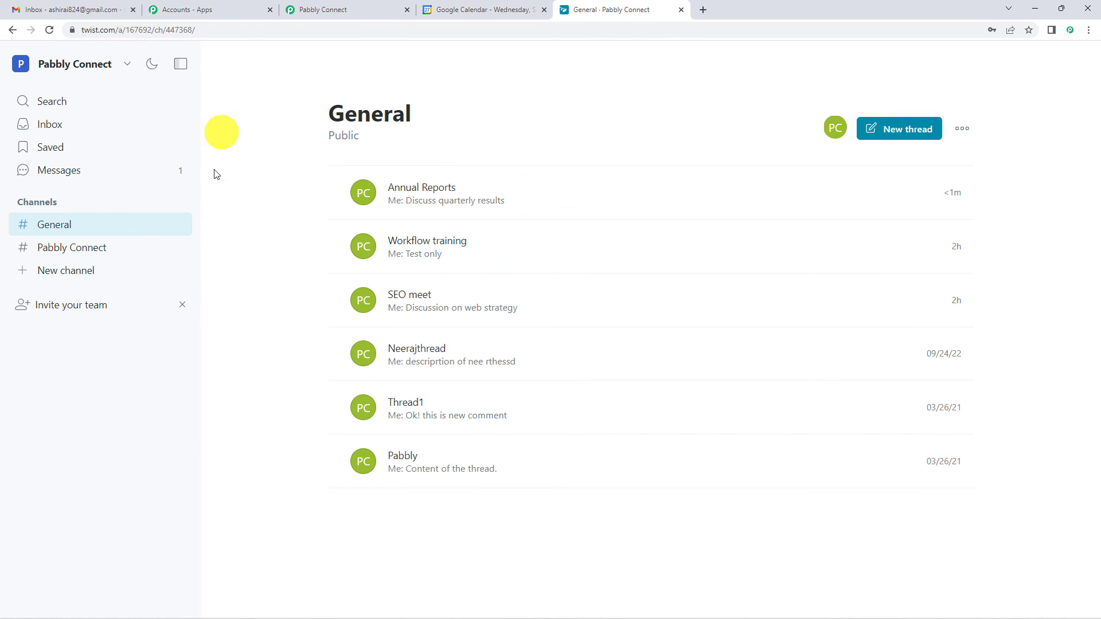